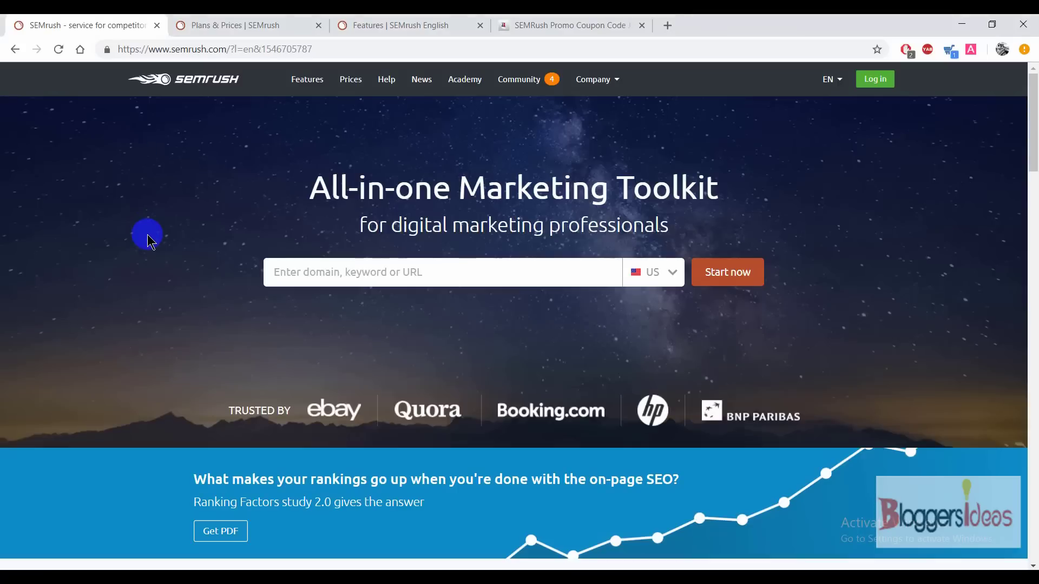
- Scroll the homepage to 'See what's inside' and its SEO list, Technical SEO Audit to Backlinks audit
scroll(150, 239, "down", 5)
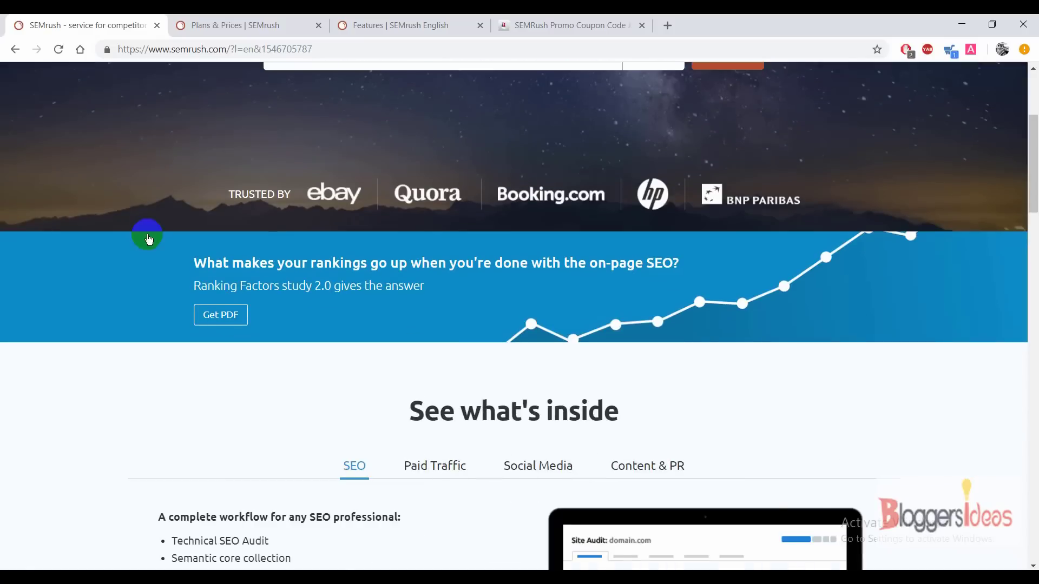
scroll(147, 234, "down", 8)
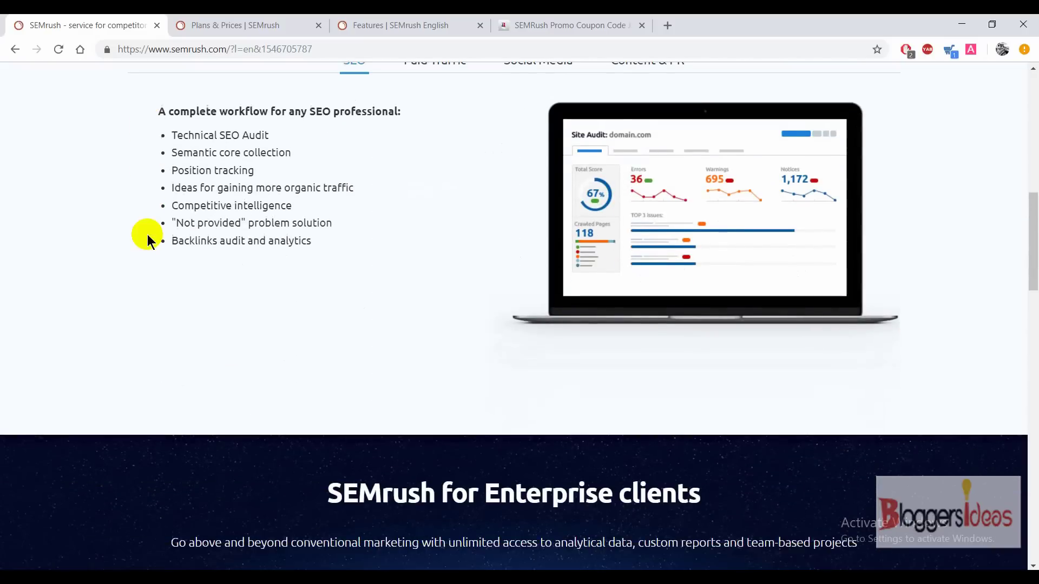
scroll(146, 235, "up", 4)
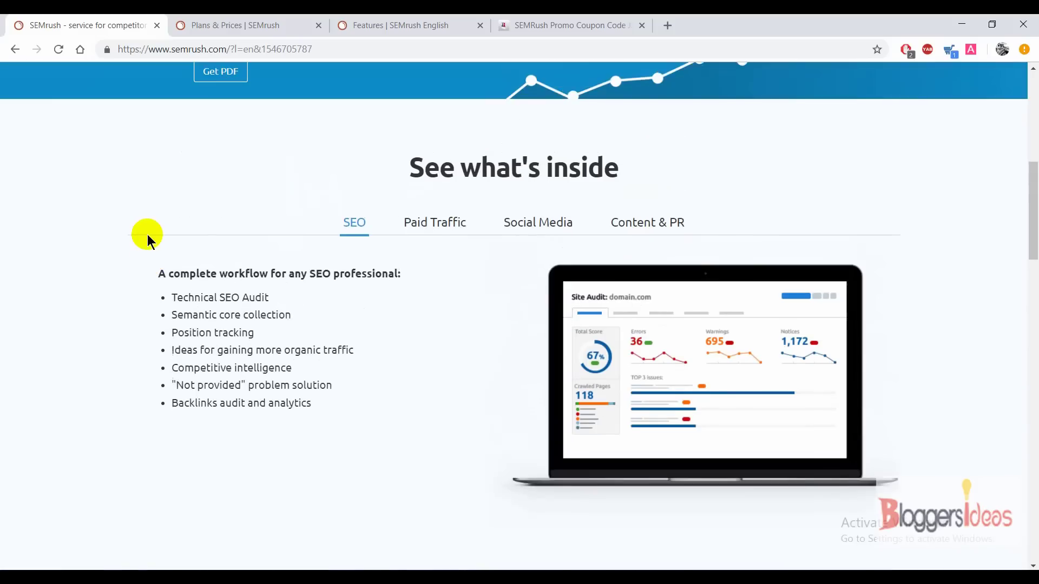
scroll(147, 239, "down", 1)
scroll(147, 240, "down", 2)
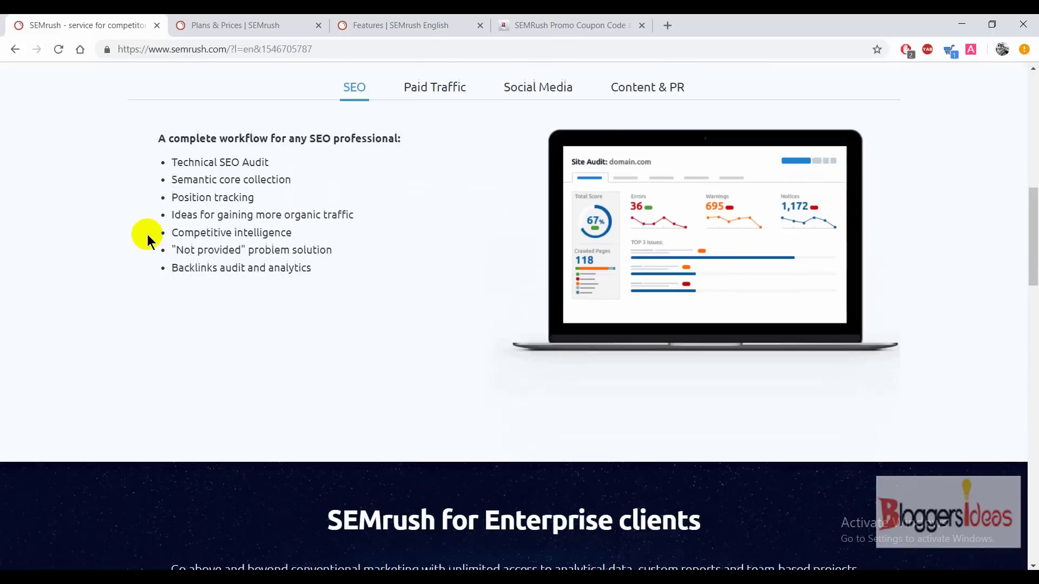
scroll(147, 240, "up", 1)
scroll(147, 239, "up", 4)
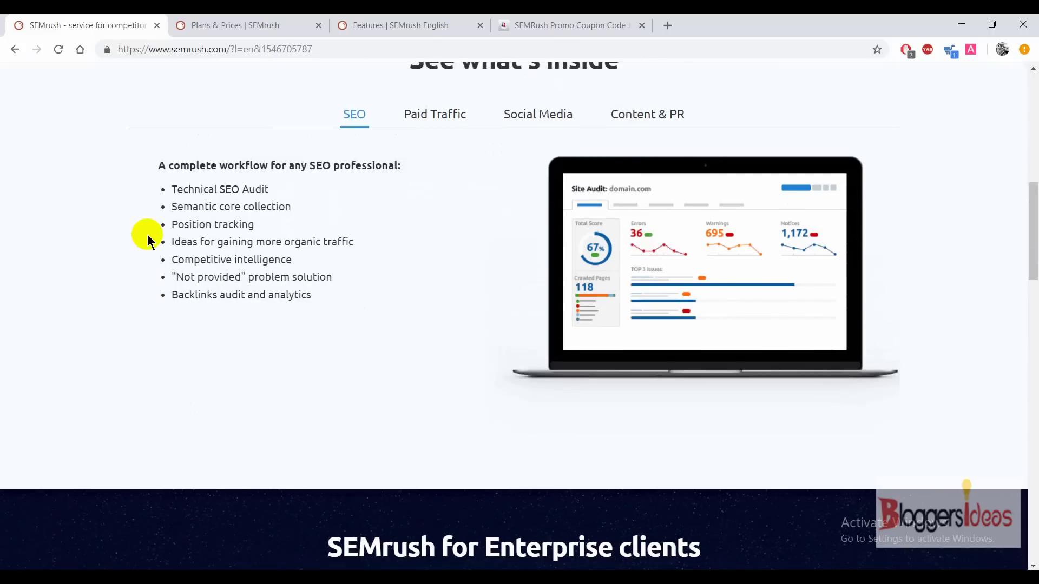
scroll(147, 235, "down", 4)
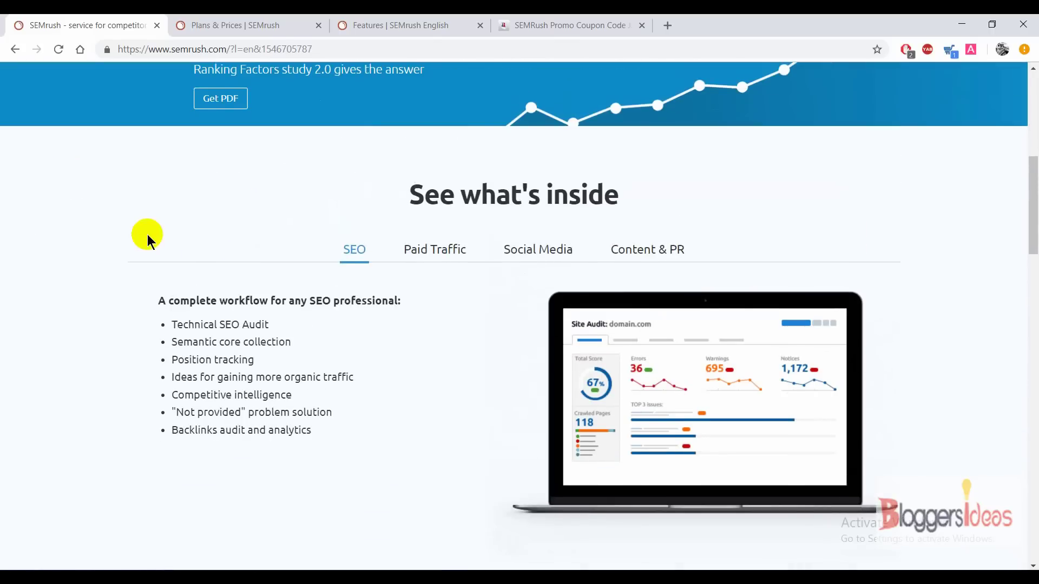
scroll(147, 235, "up", 4)
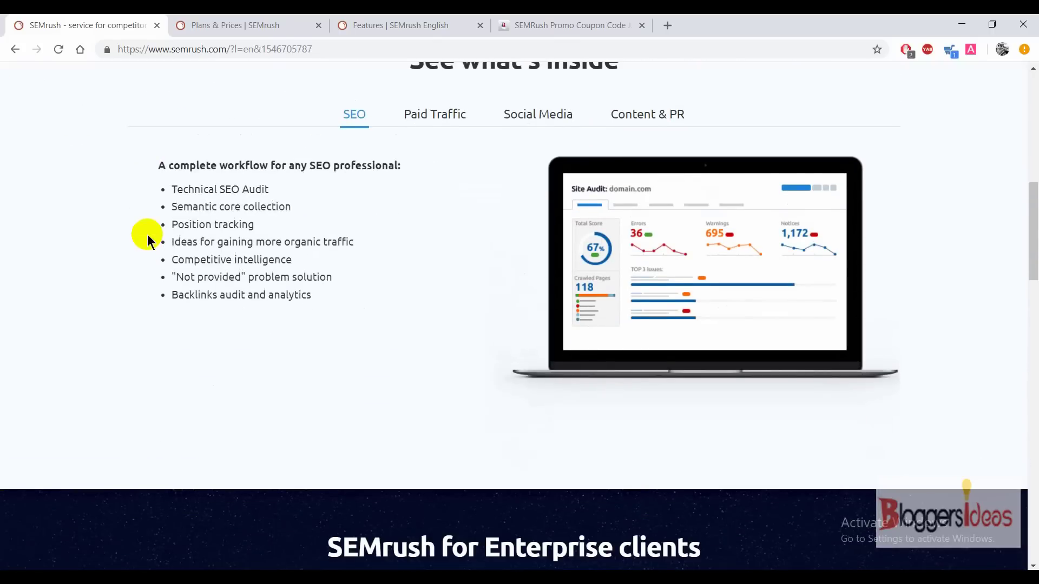
scroll(146, 234, "down", 3)
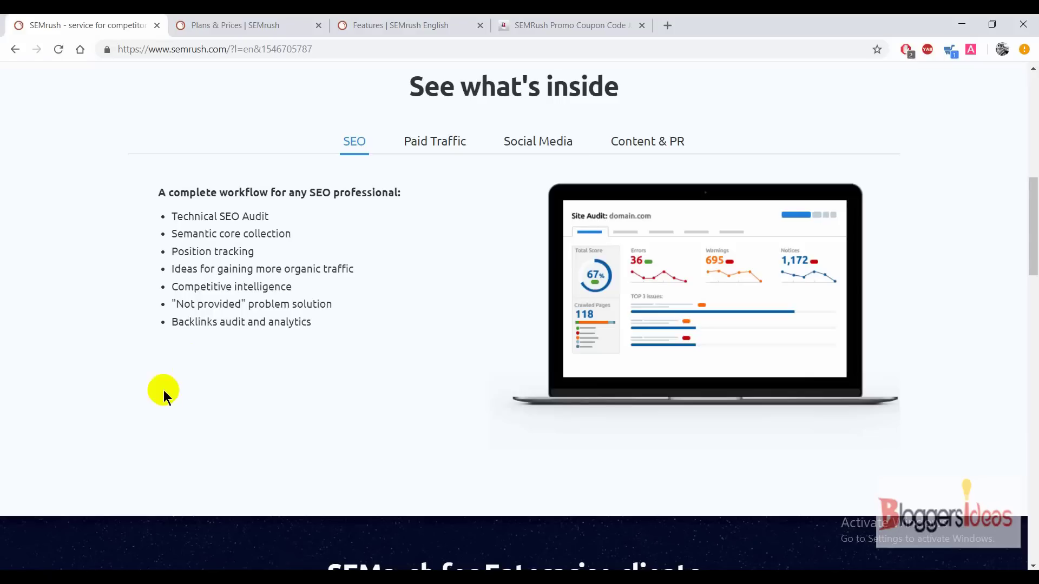
- Browse the Paid Traffic and Social Media lists, finishing on the Content & PR features
left_click(452, 157)
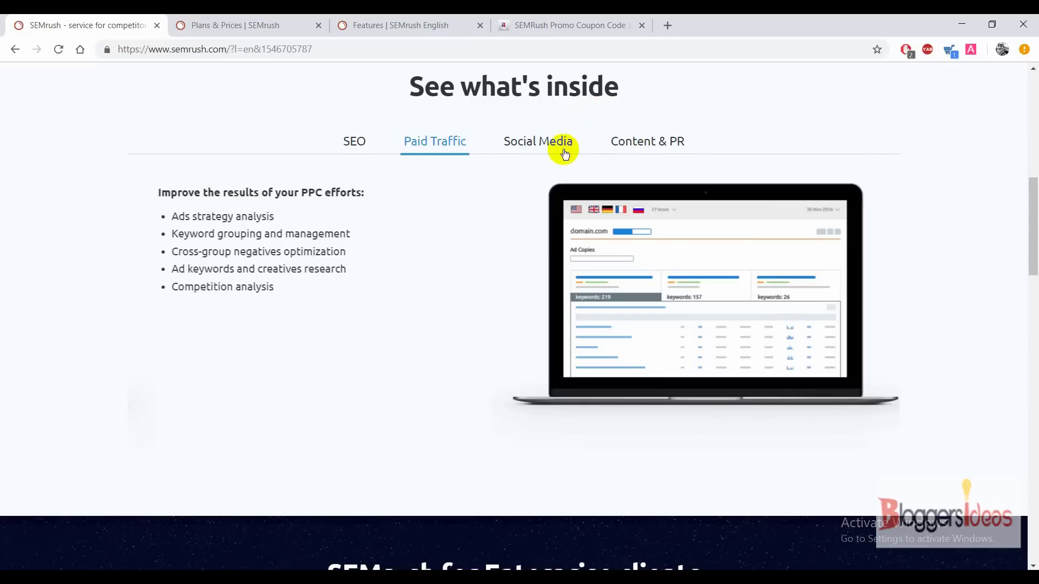
left_click(539, 144)
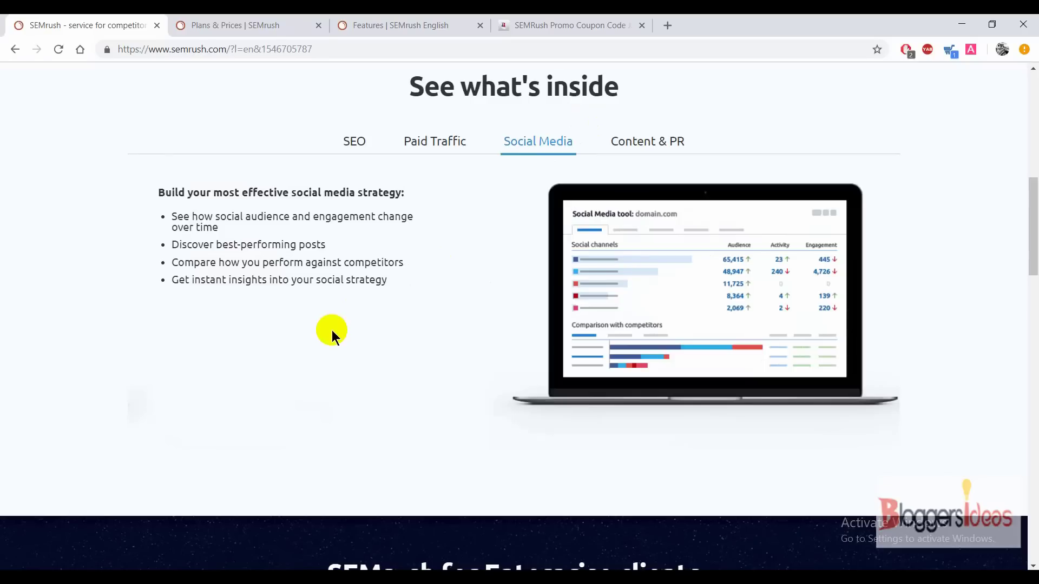
scroll(331, 331, "up", 1)
scroll(332, 330, "up", 1)
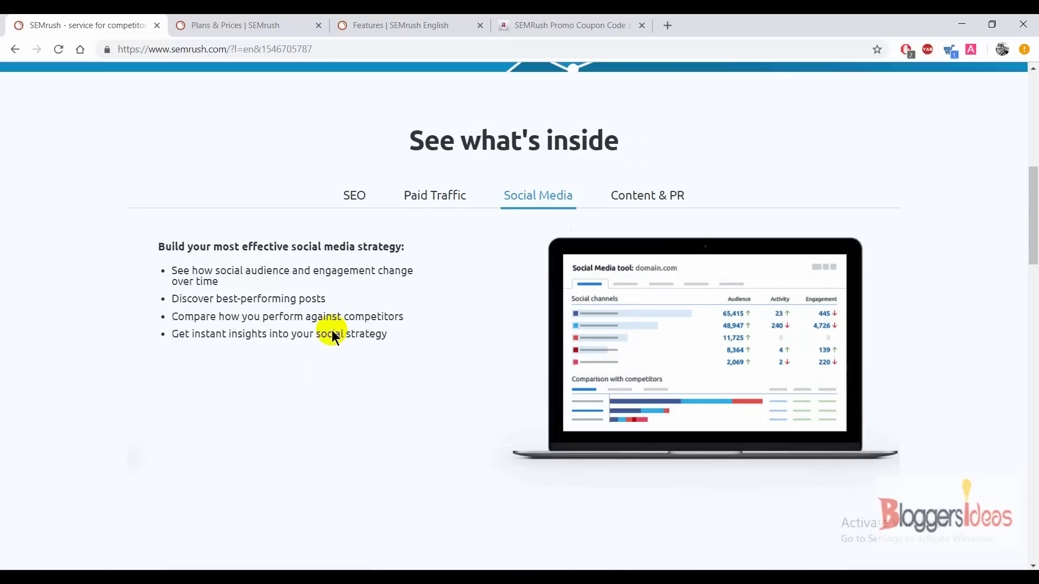
left_click(650, 196)
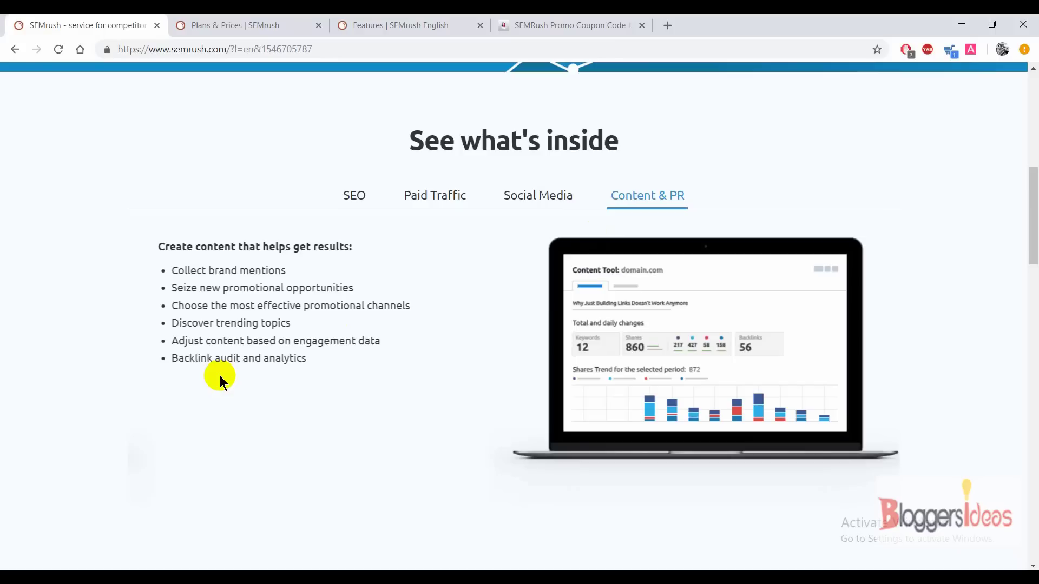
- Scroll down through the homepage's figures to the client testimonials
scroll(220, 376, "down", 1)
scroll(220, 376, "up", 1)
scroll(221, 376, "up", 5)
scroll(220, 375, "up", 4)
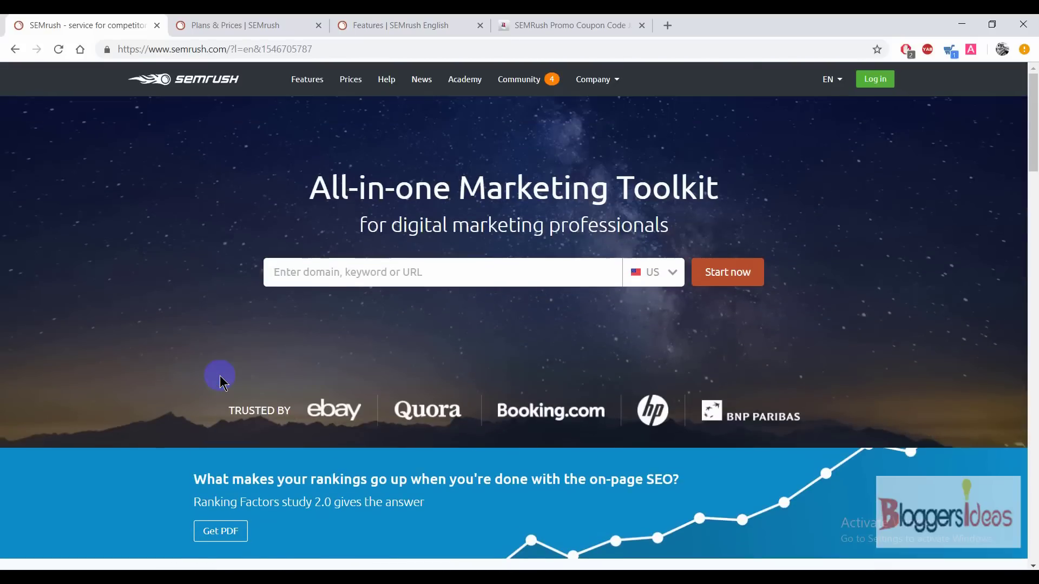
scroll(221, 376, "down", 11)
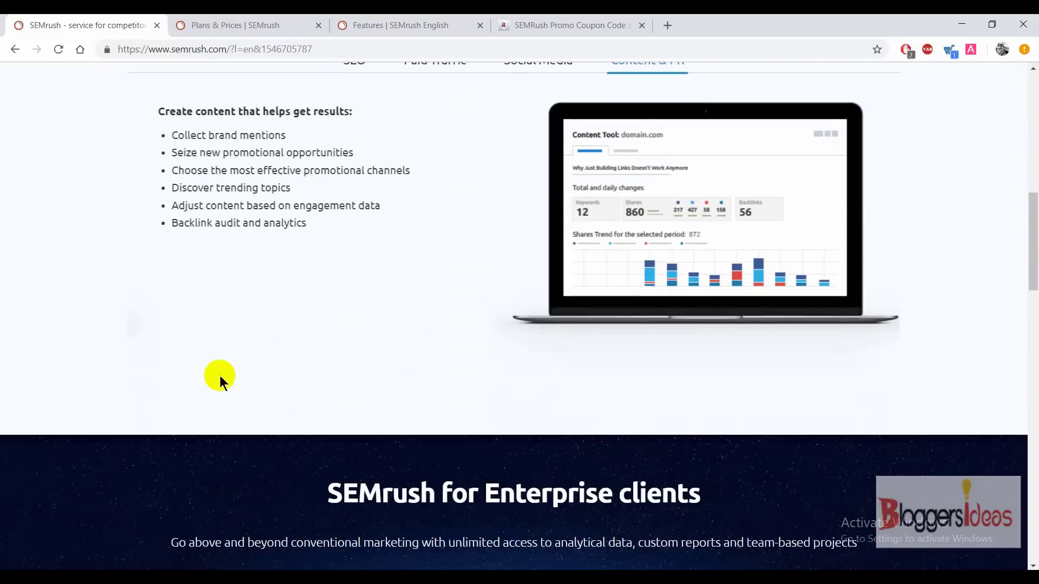
scroll(219, 376, "down", 7)
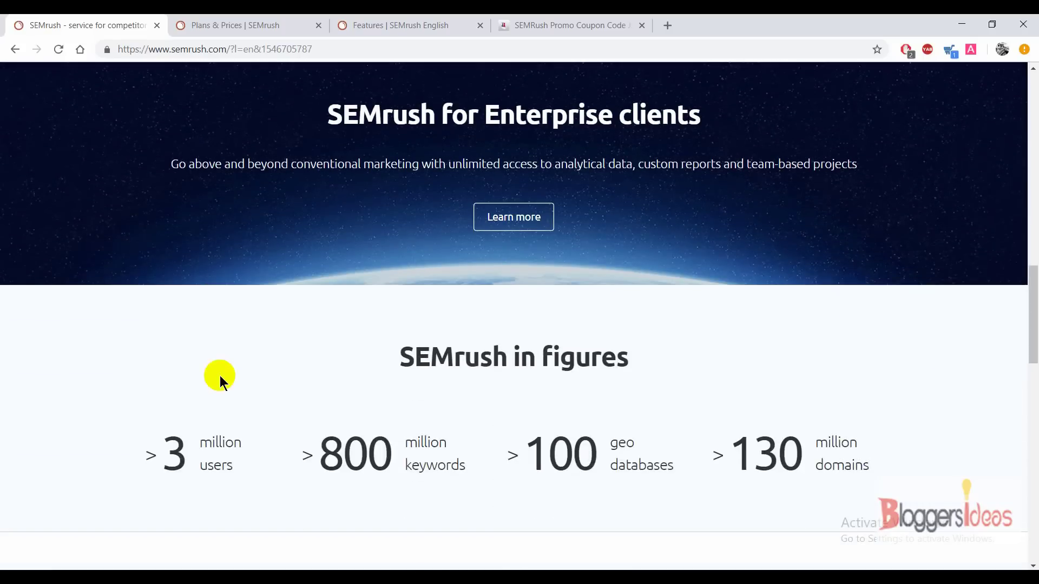
scroll(220, 375, "down", 3)
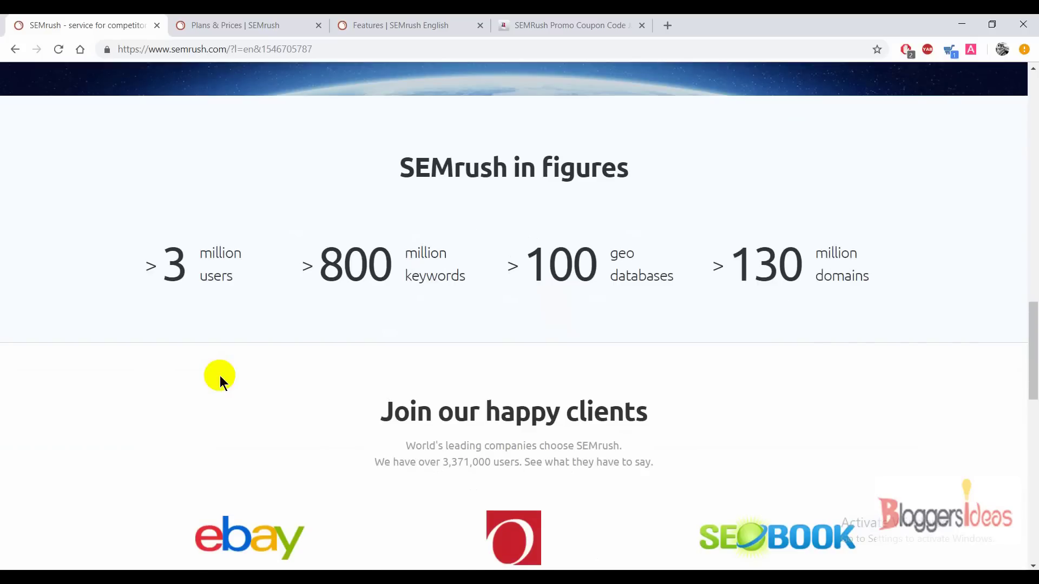
scroll(220, 376, "down", 1)
scroll(221, 376, "up", 2)
scroll(220, 376, "down", 2)
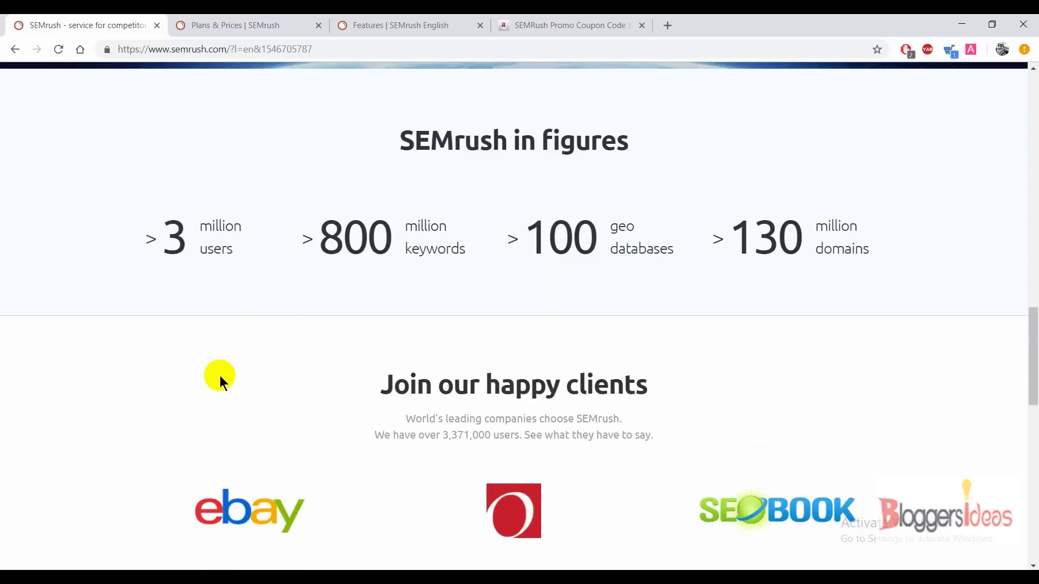
scroll(220, 375, "down", 1)
scroll(220, 375, "up", 1)
scroll(221, 375, "up", 1)
scroll(220, 376, "down", 1)
scroll(220, 375, "down", 1)
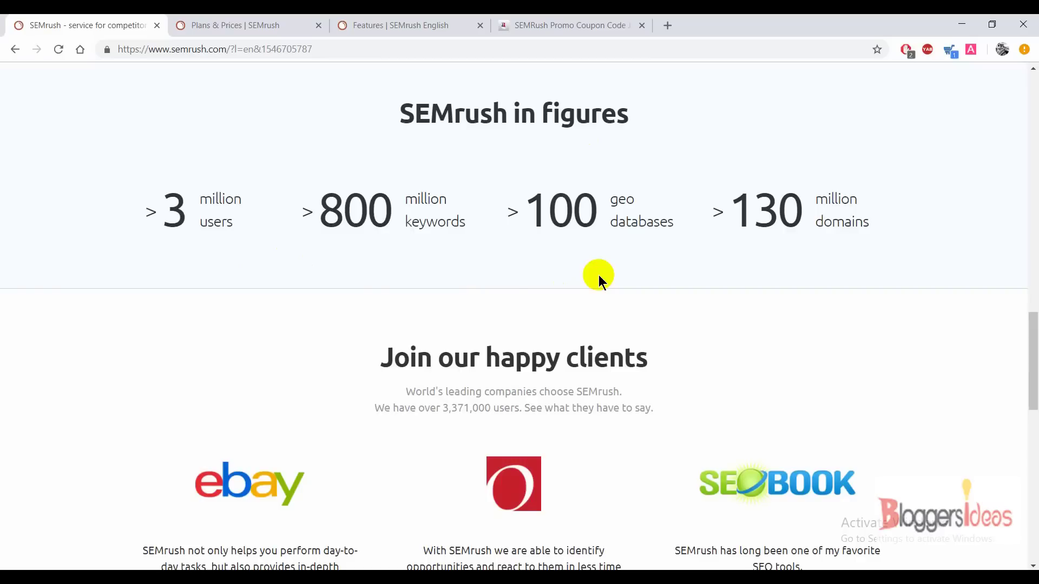
- Return to the top of the homepage, then switch to the Plans & Prices tab
scroll(364, 270, "up", 4)
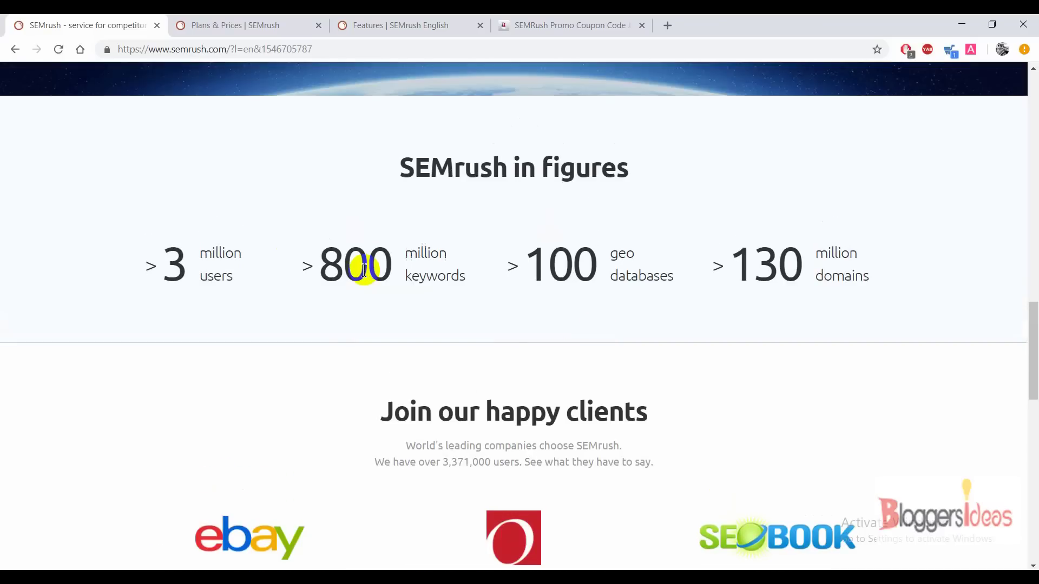
scroll(364, 271, "down", 6)
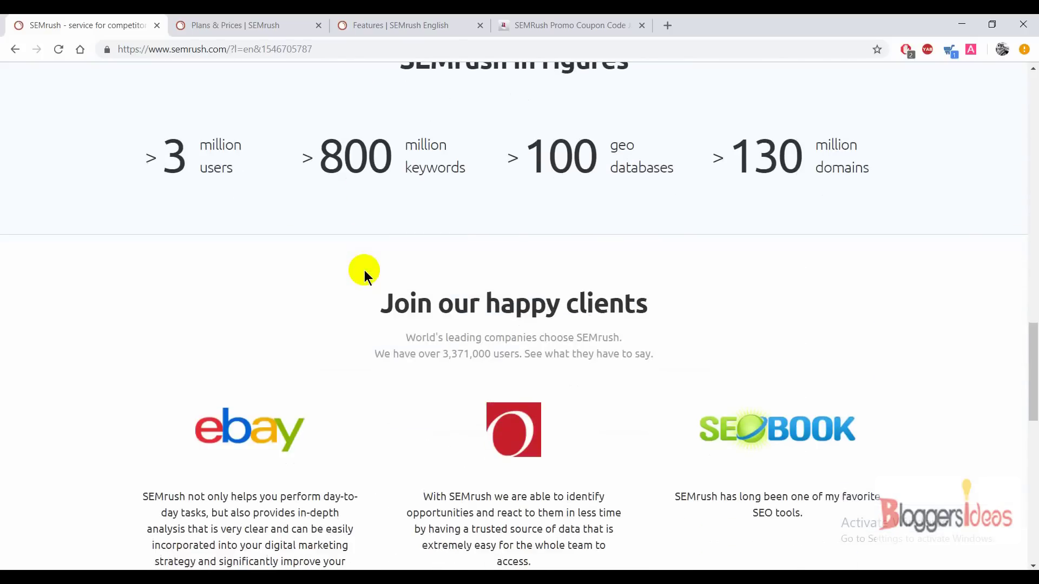
scroll(364, 270, "down", 3)
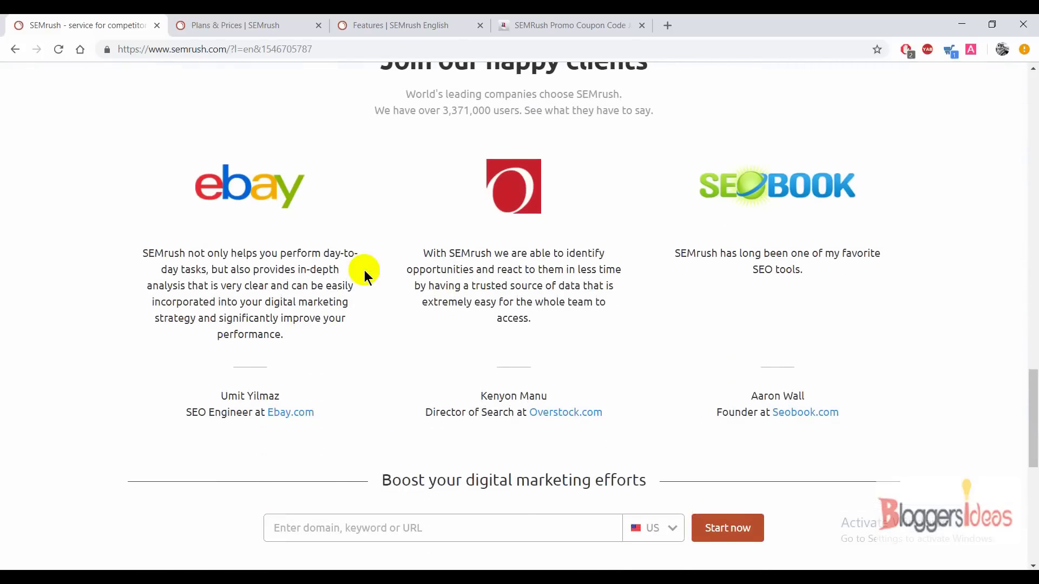
scroll(365, 270, "up", 1)
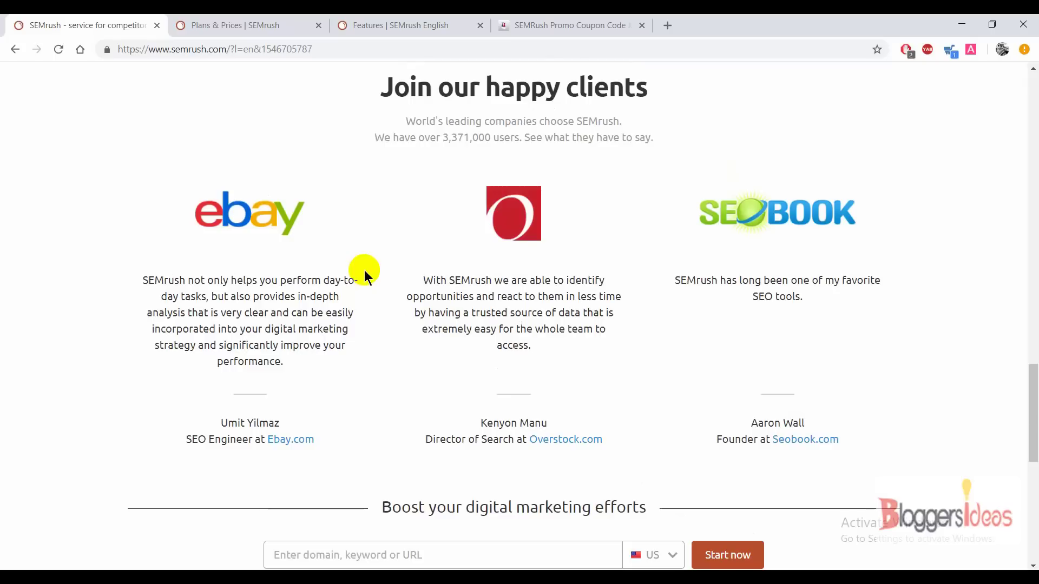
scroll(364, 271, "down", 2)
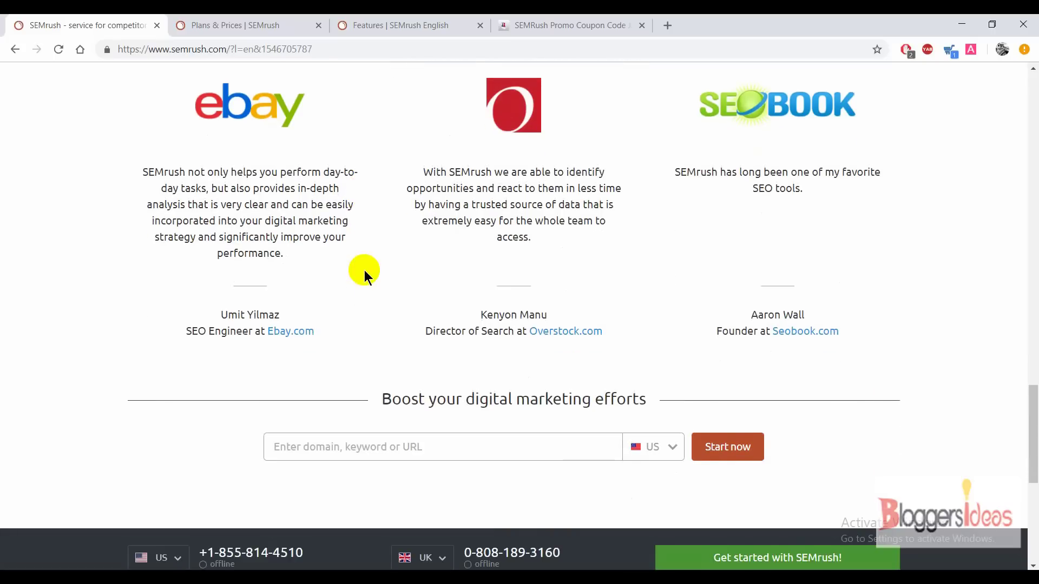
scroll(365, 270, "down", 1)
scroll(365, 271, "up", 5)
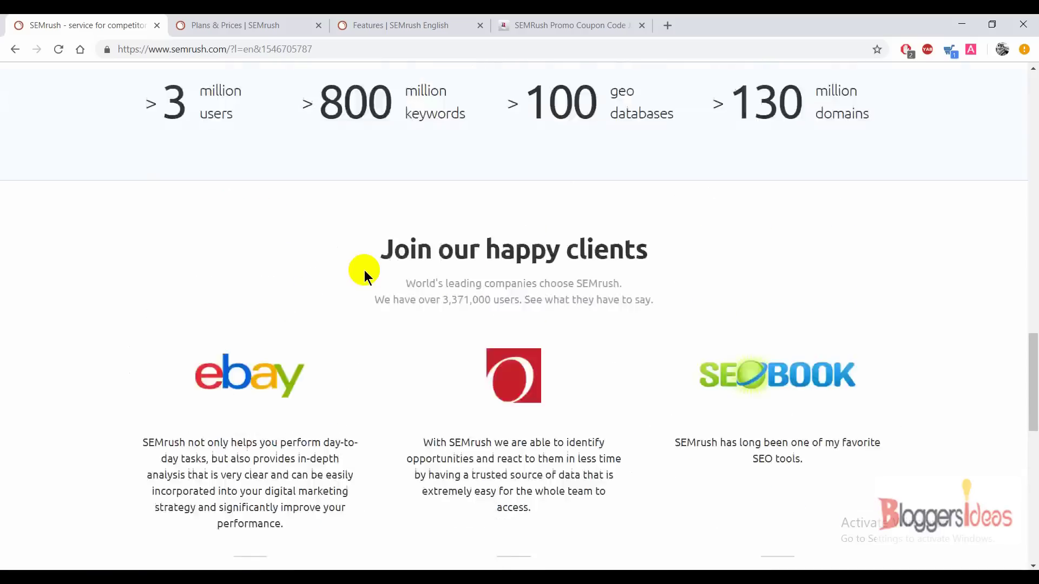
scroll(364, 270, "up", 20)
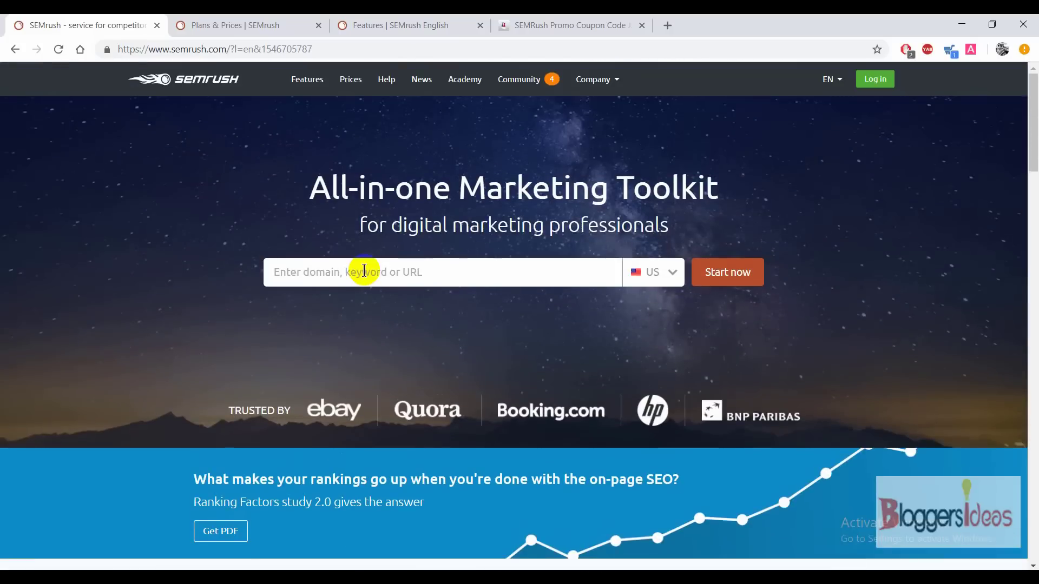
left_click(299, 179)
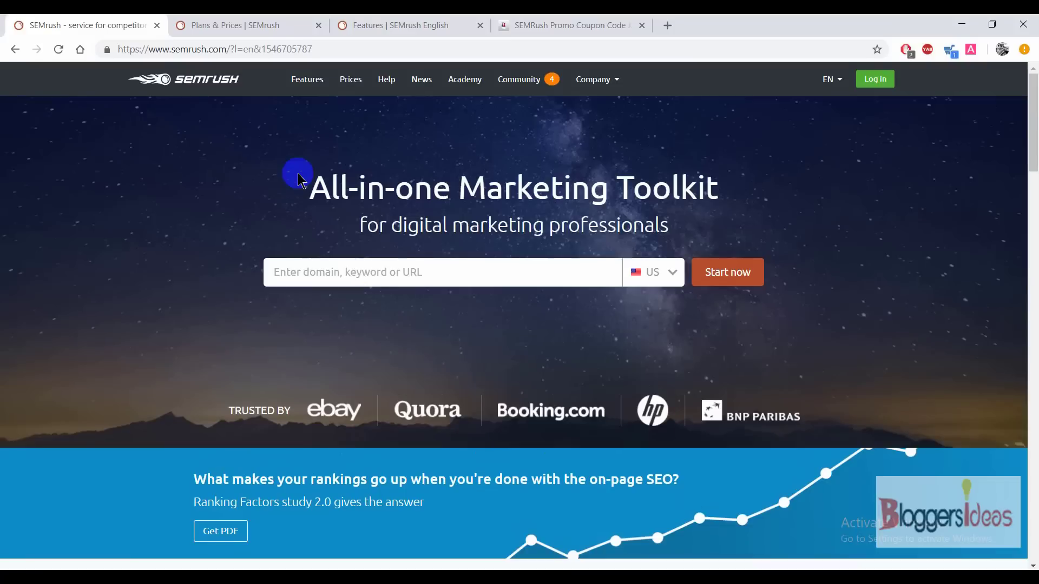
left_click(280, 22)
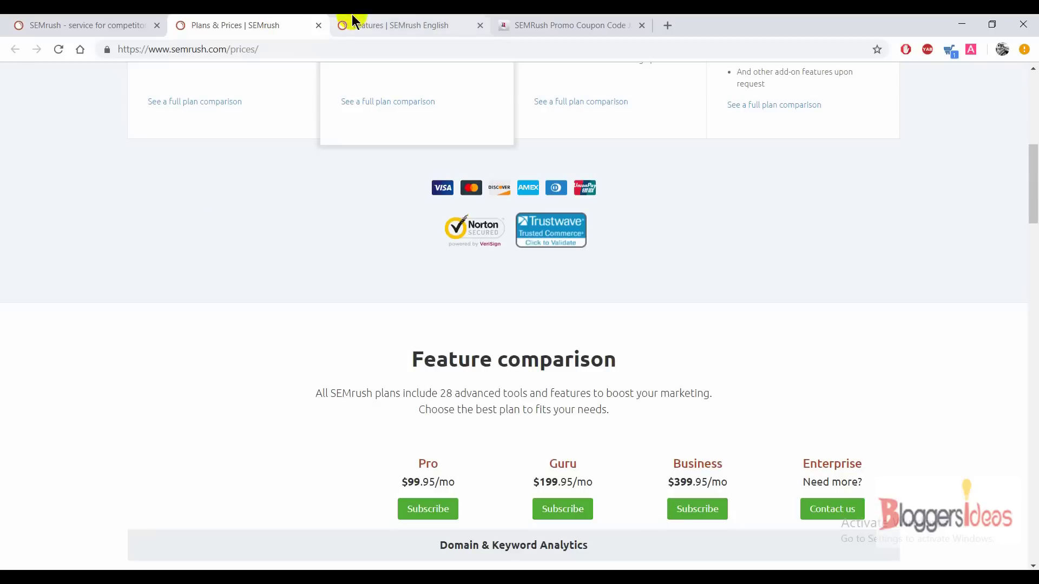
left_click(1030, 88)
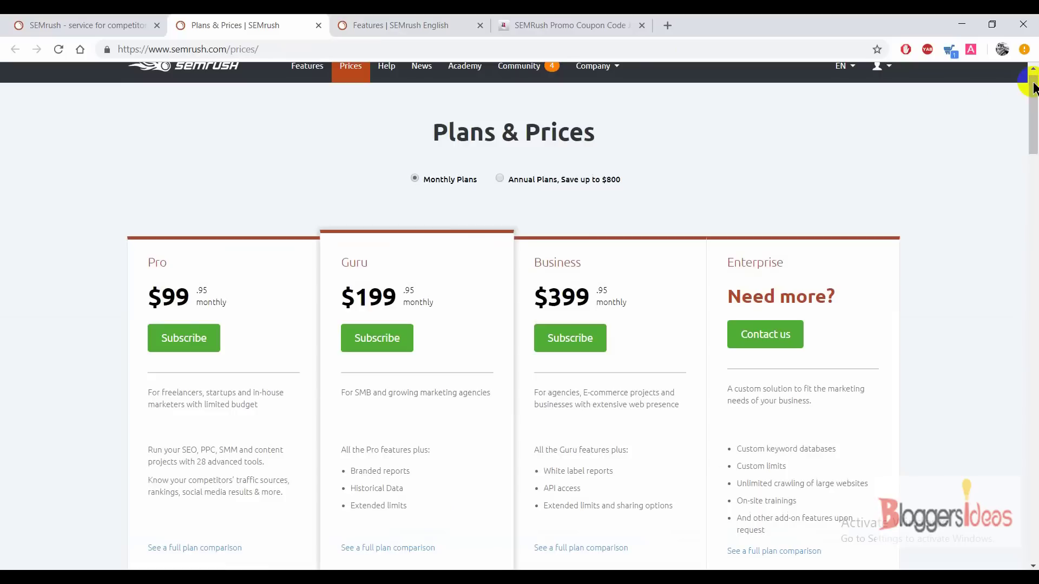
scroll(192, 183, "up", 1)
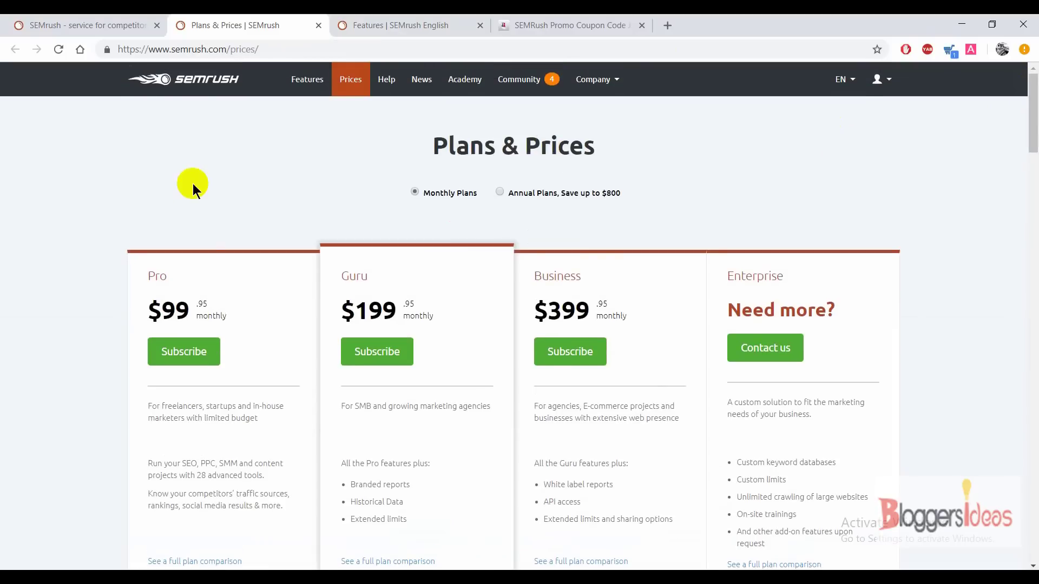
scroll(193, 184, "down", 1)
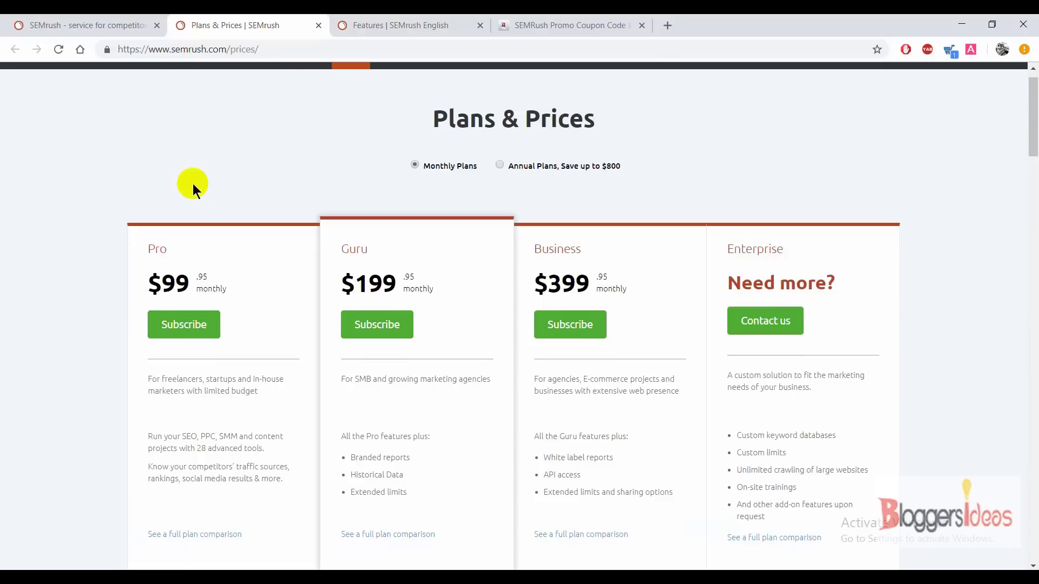
scroll(193, 183, "down", 2)
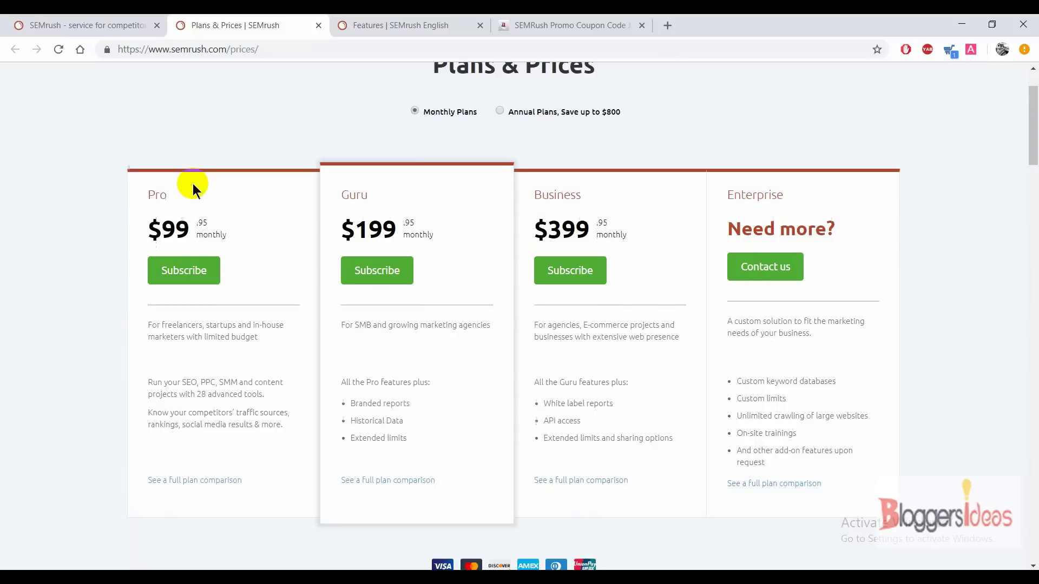
scroll(193, 184, "up", 1)
scroll(193, 184, "up", 2)
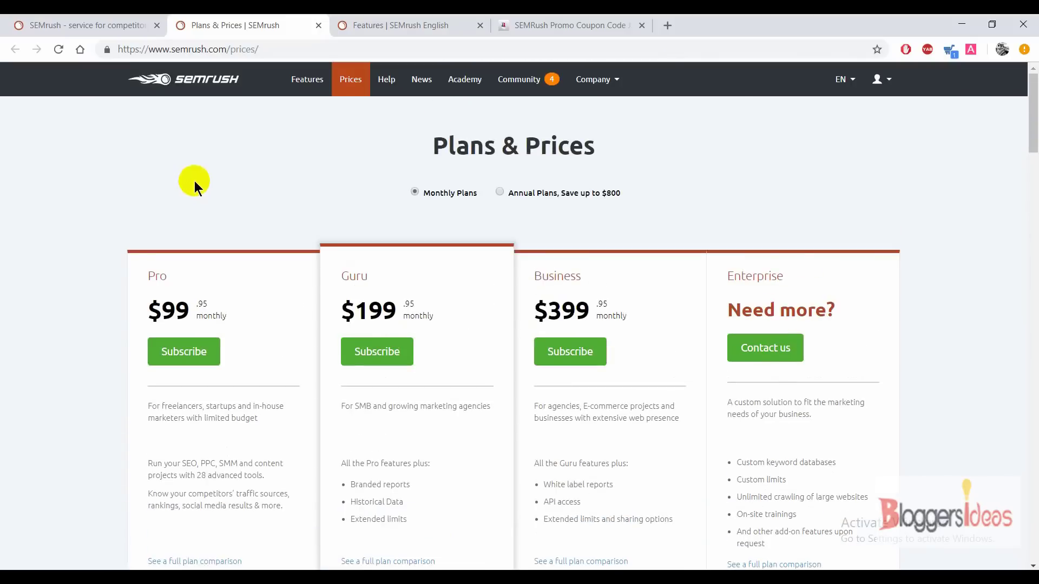
scroll(340, 151, "down", 2)
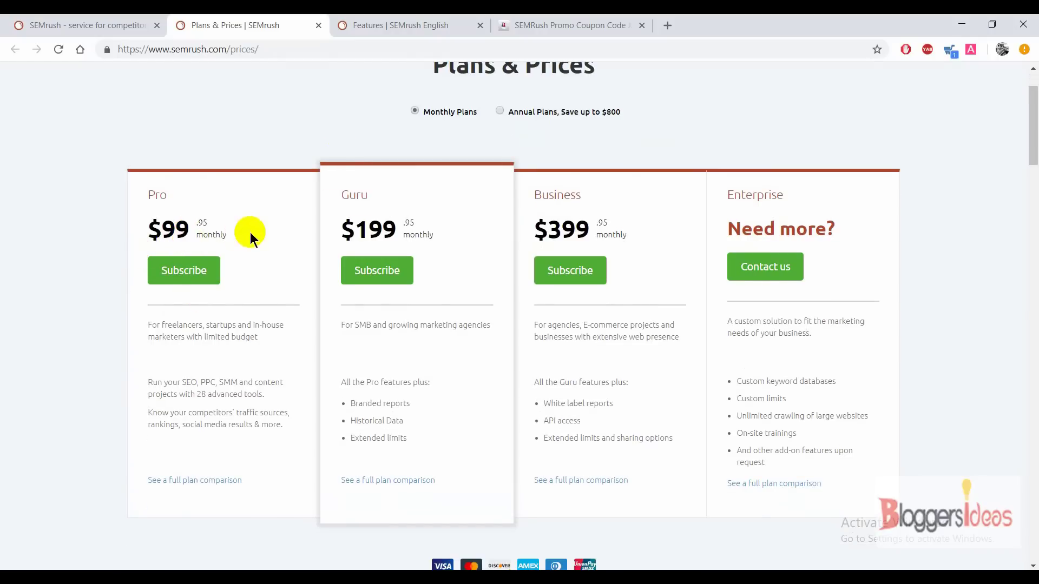
left_click_drag(370, 230, 386, 233)
left_click(444, 247)
scroll(734, 122, "down", 1)
scroll(734, 122, "down", 3)
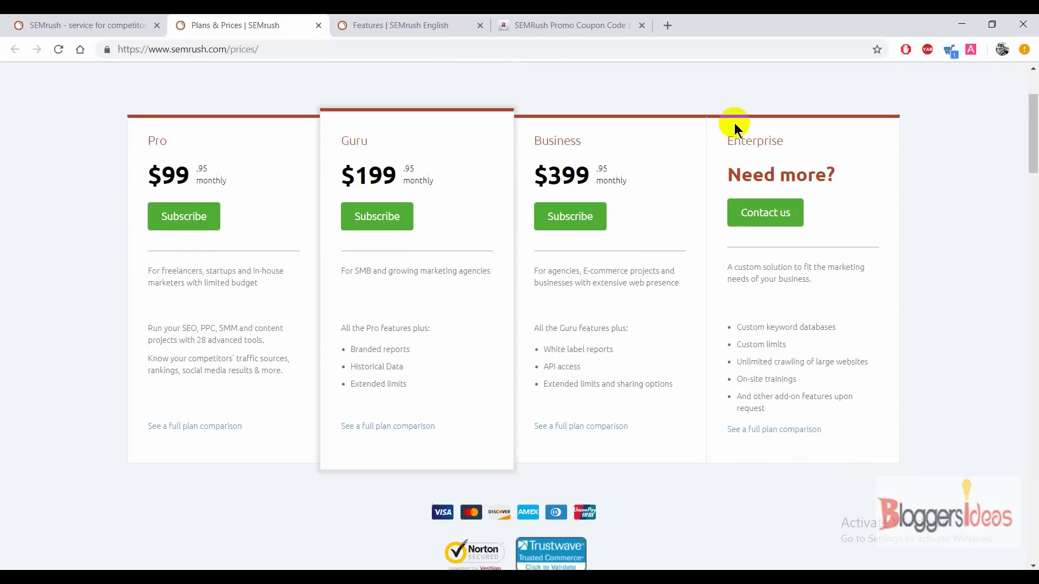
scroll(734, 122, "up", 2)
scroll(908, 252, "up", 1)
scroll(908, 252, "up", 3)
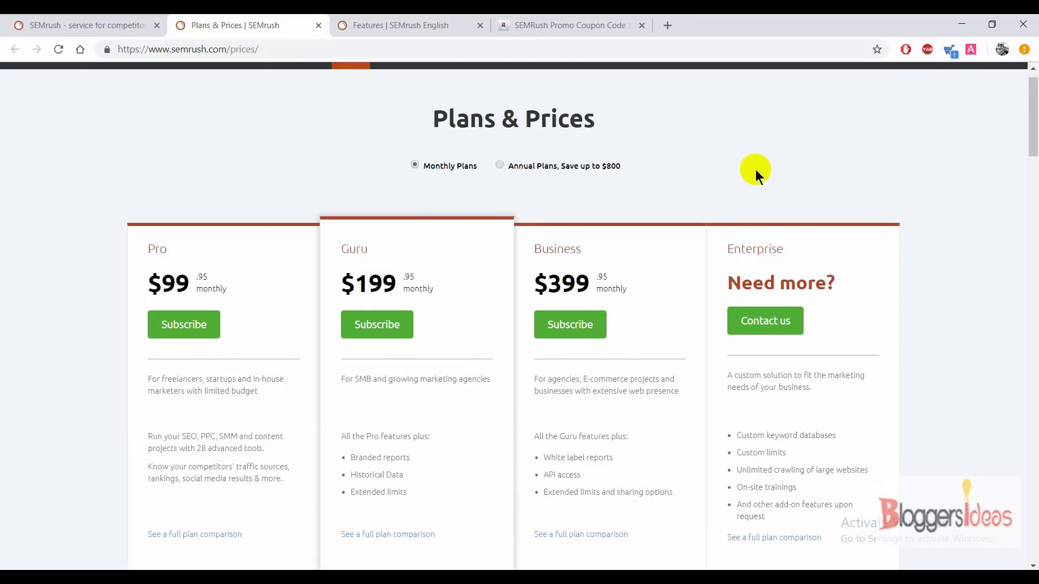
scroll(755, 170, "down", 10)
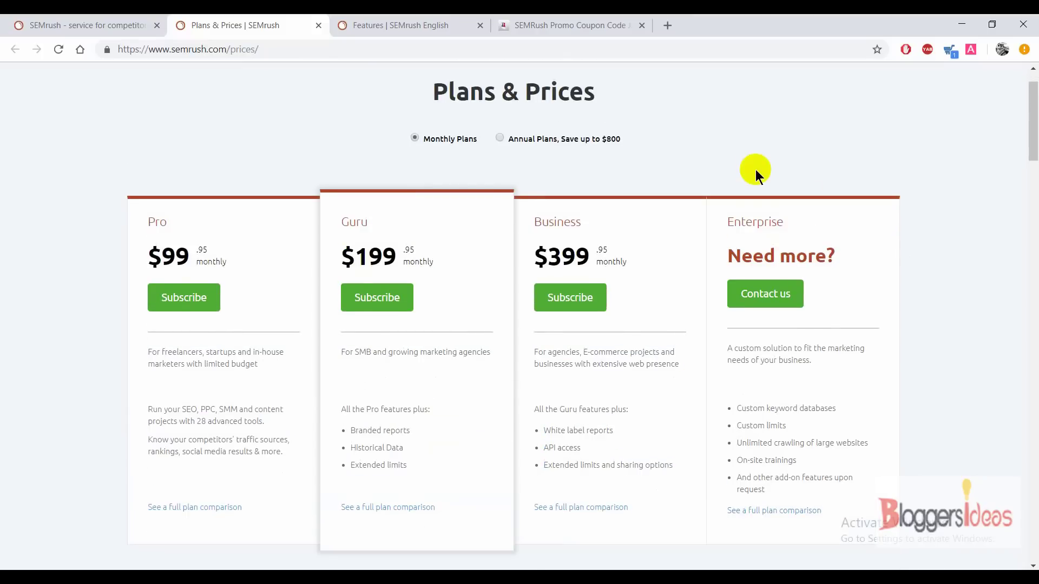
scroll(756, 170, "up", 10)
scroll(39, 278, "down", 7)
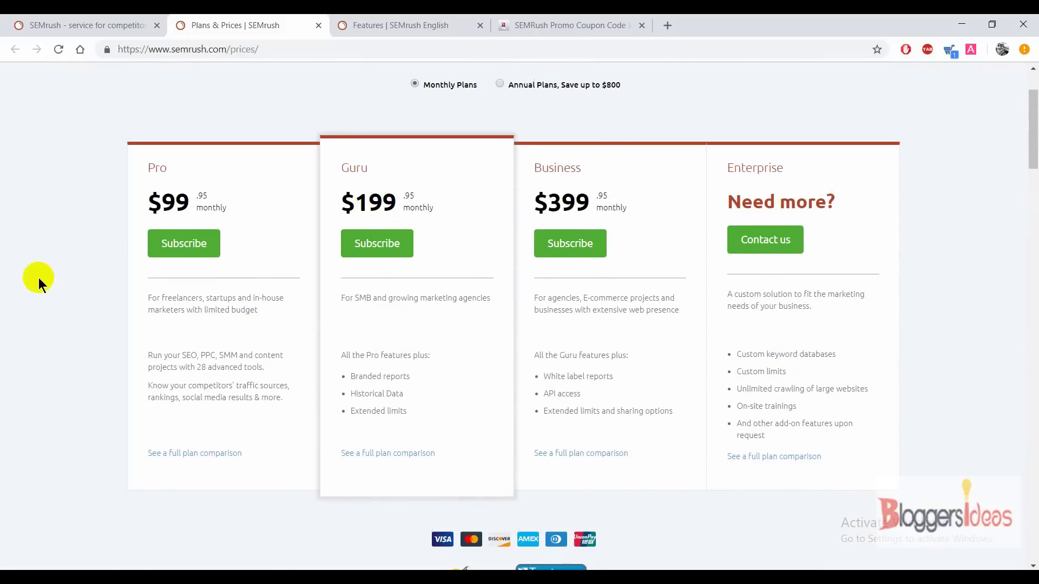
scroll(38, 278, "up", 5)
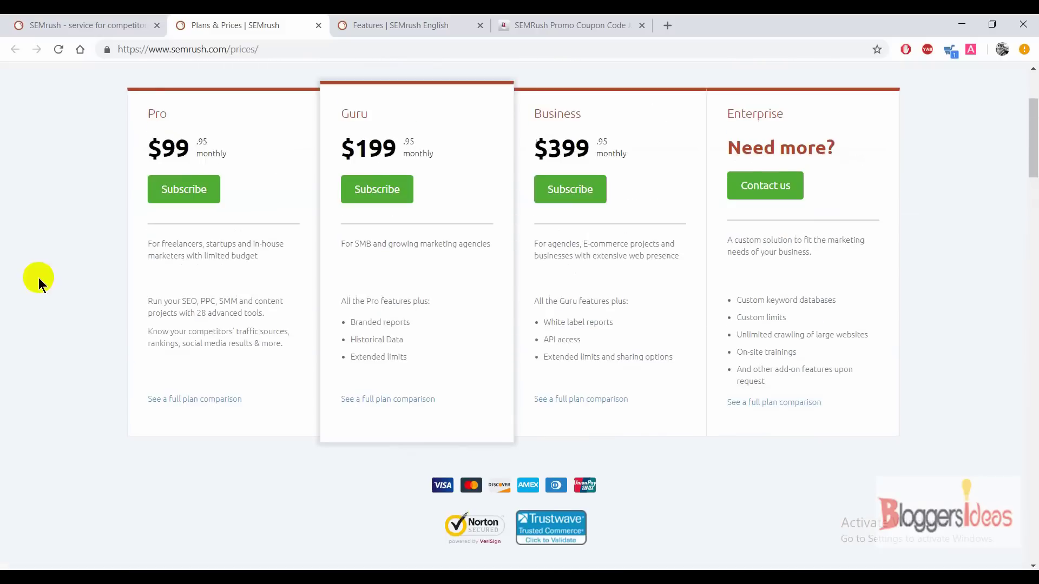
scroll(38, 278, "down", 5)
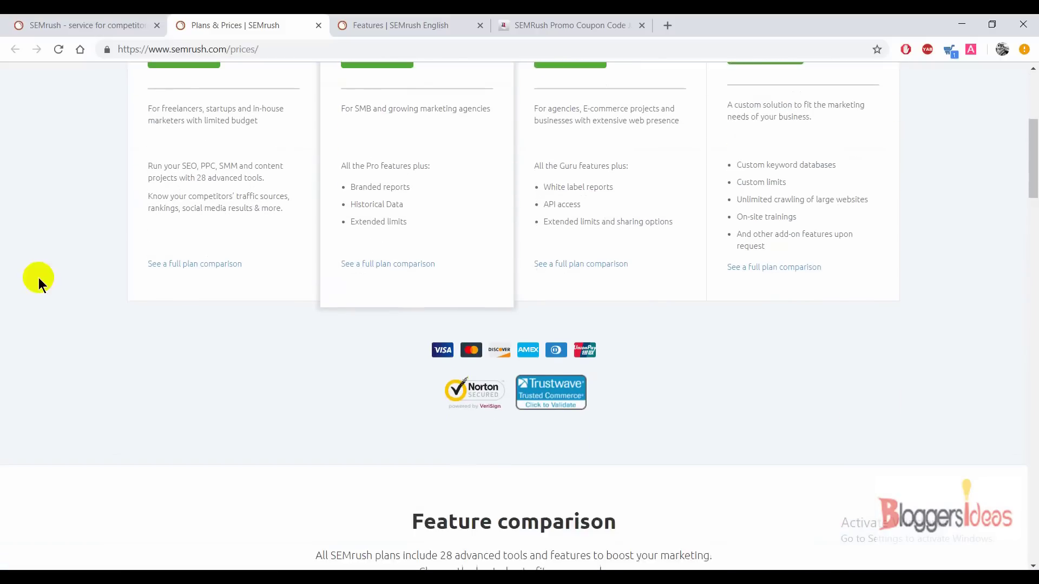
scroll(39, 278, "down", 2)
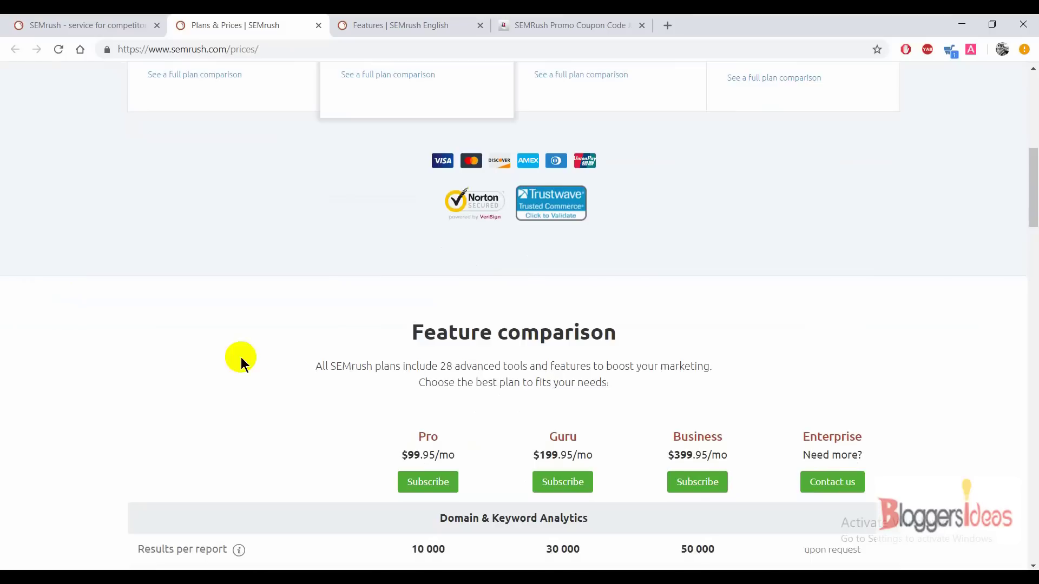
scroll(244, 360, "down", 5)
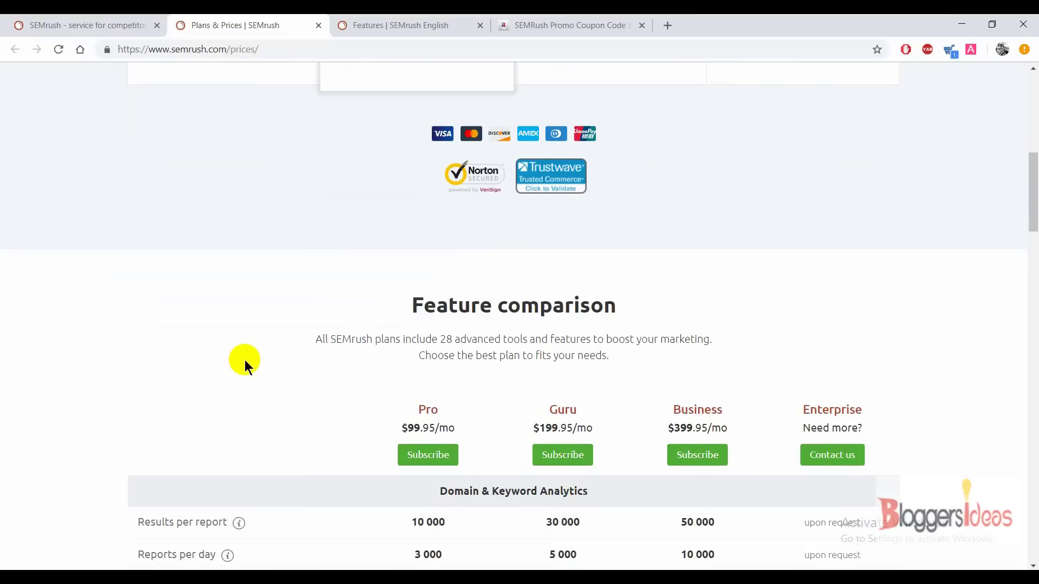
scroll(244, 360, "down", 4)
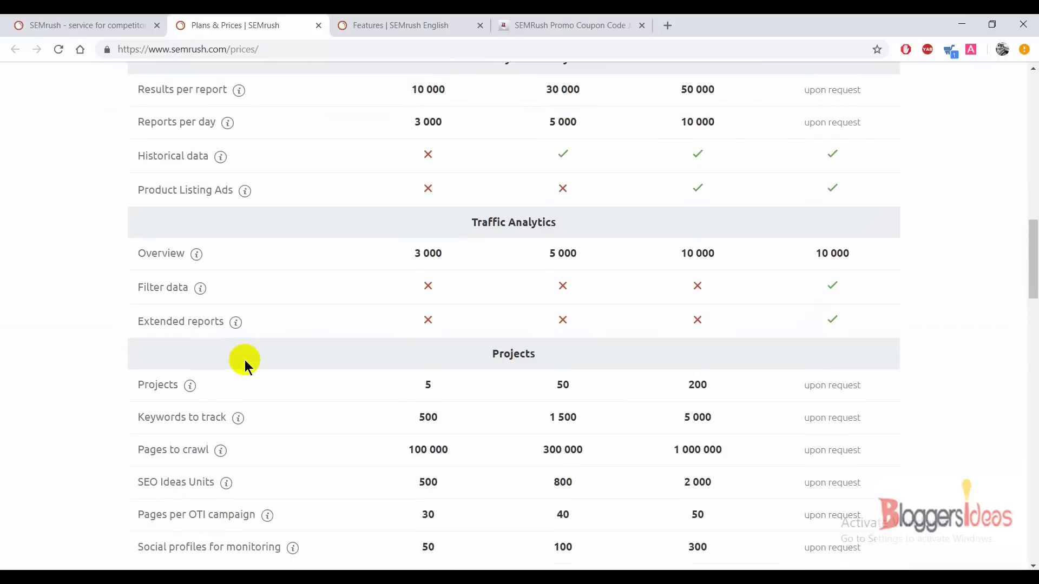
scroll(244, 361, "up", 5)
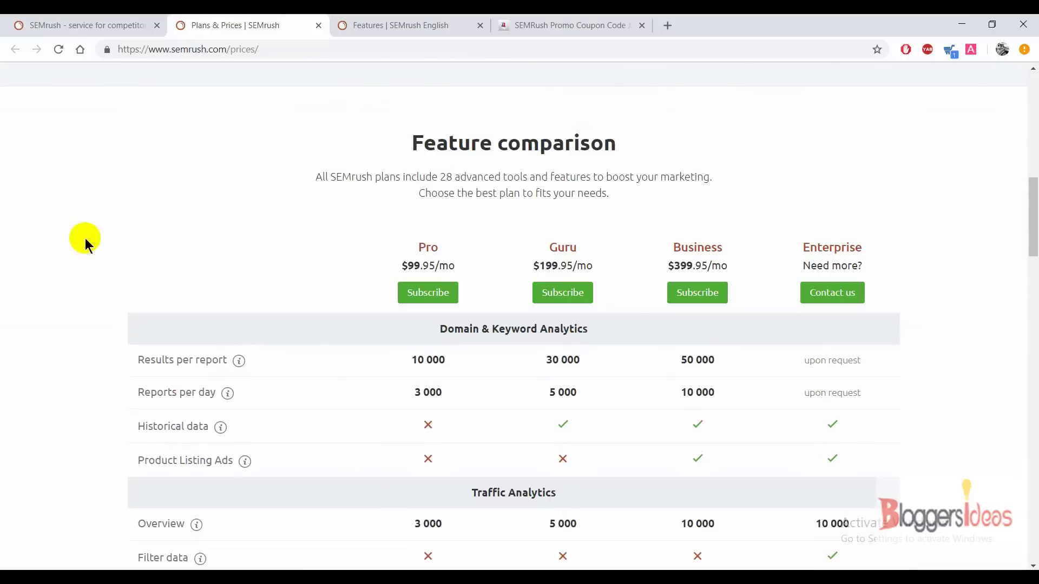
scroll(86, 239, "down", 2)
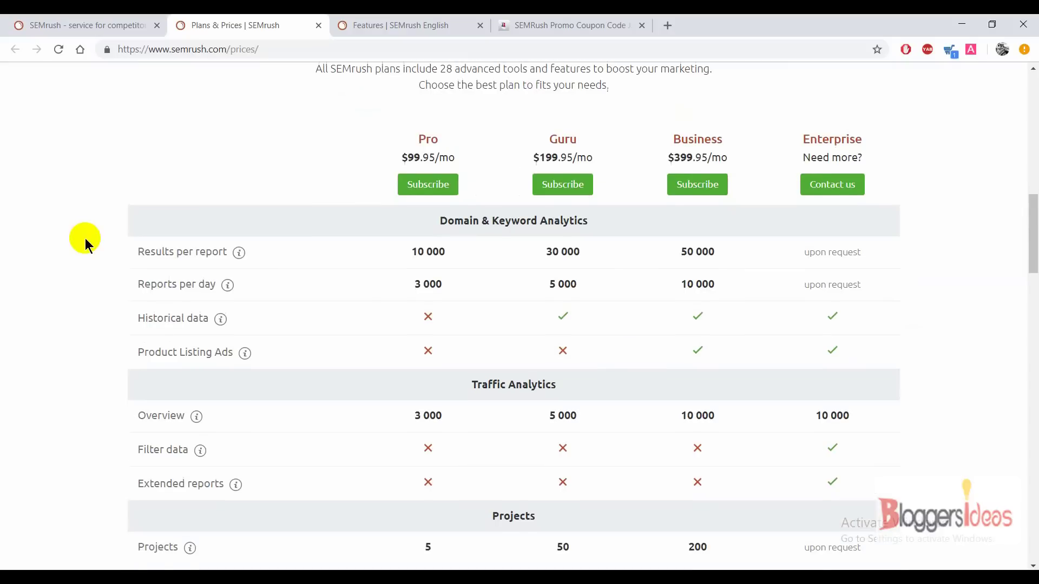
mouse_move(238, 252)
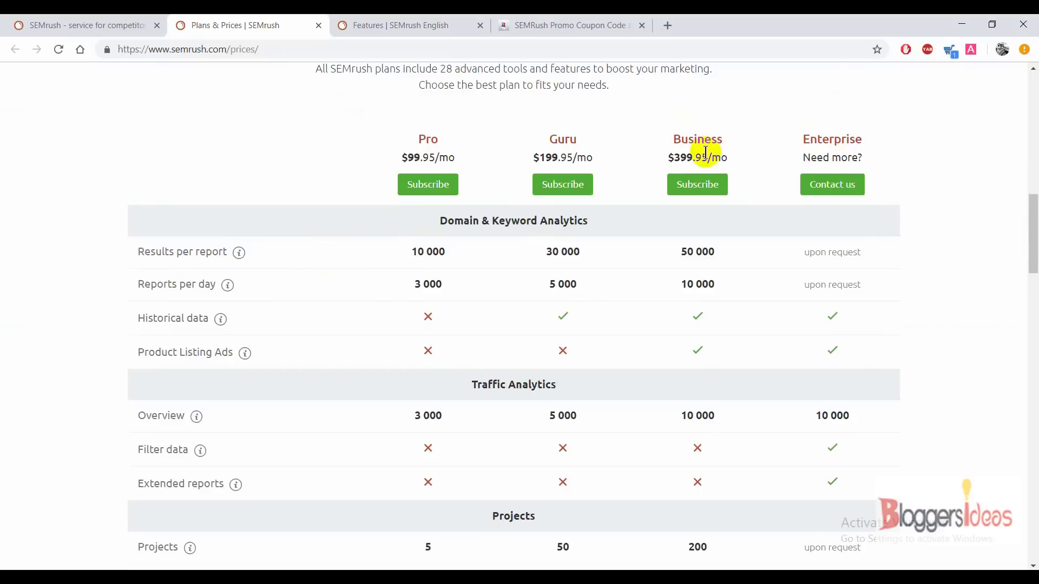
scroll(114, 202, "down", 4)
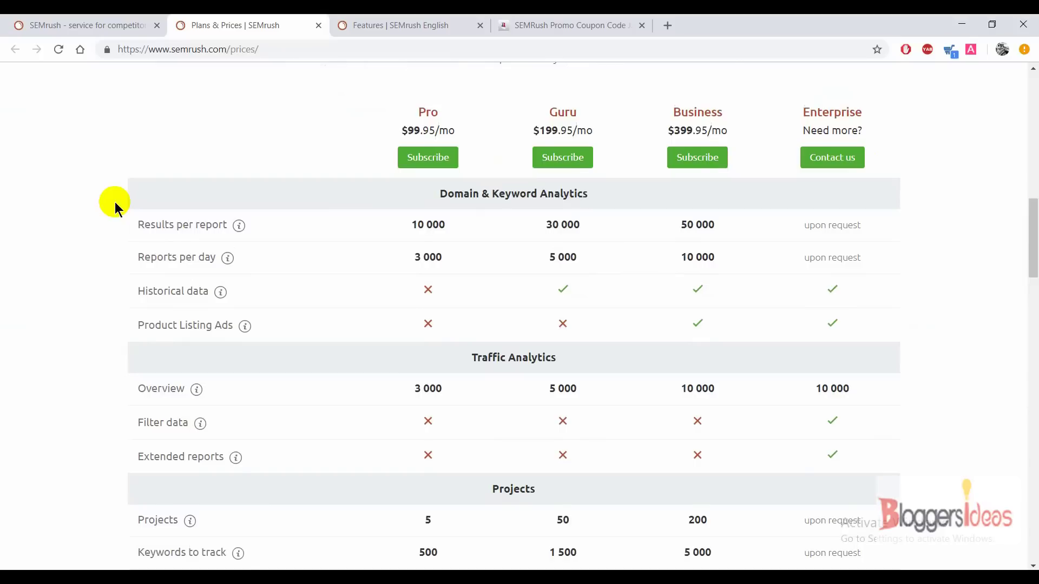
scroll(114, 203, "down", 8)
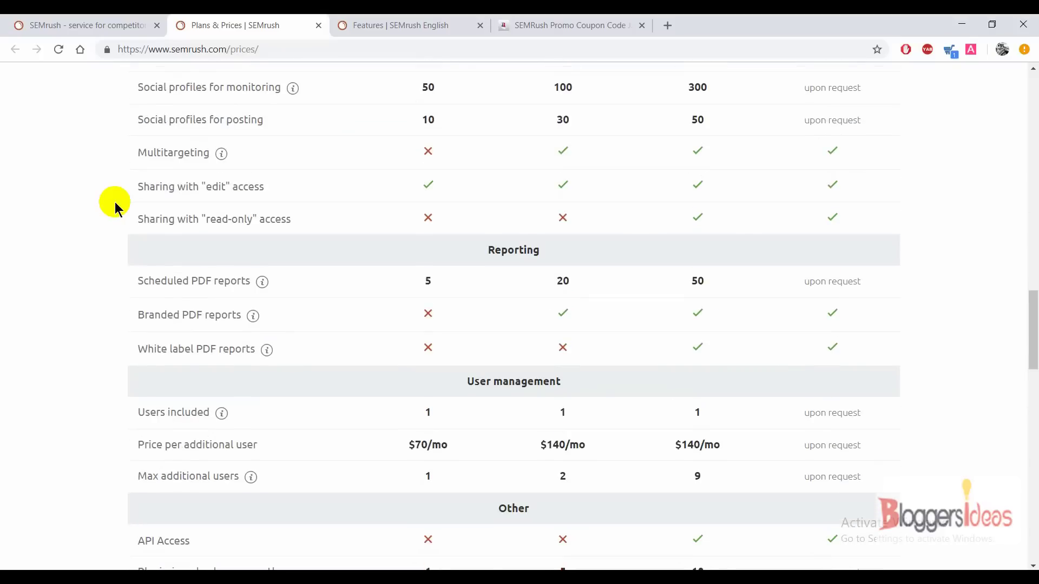
scroll(114, 203, "down", 3)
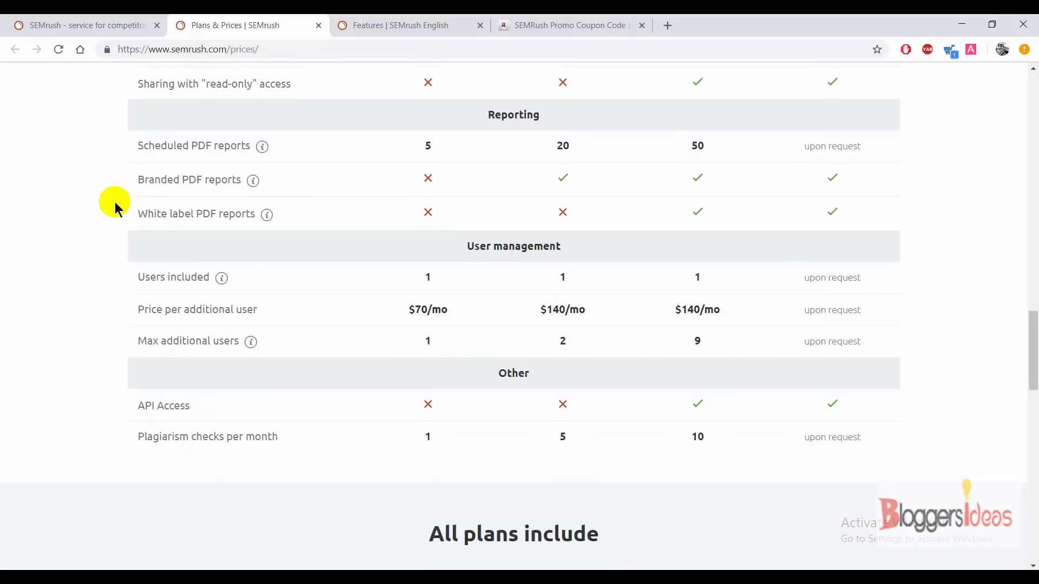
scroll(115, 201, "down", 4)
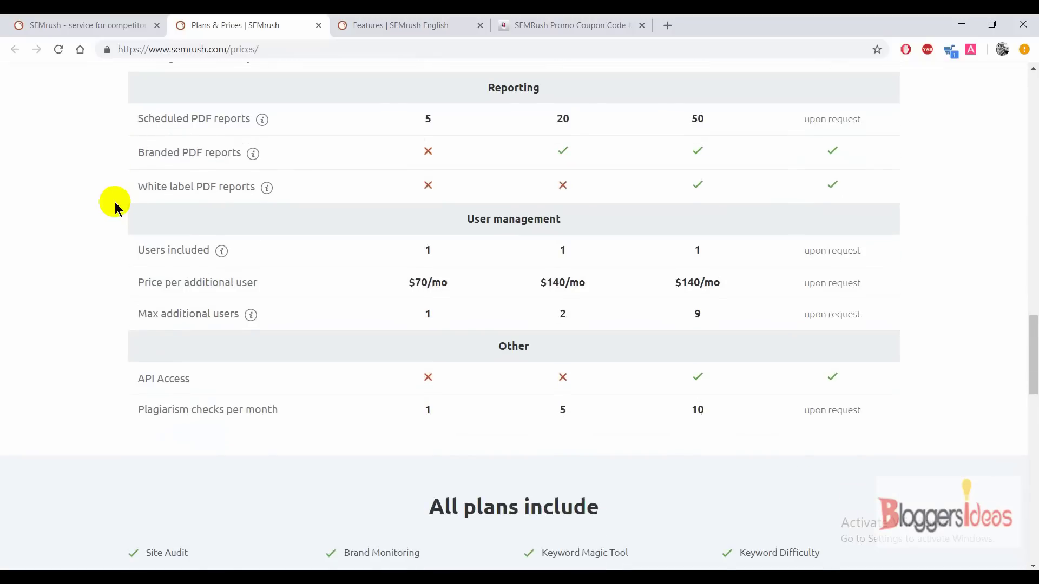
scroll(115, 201, "down", 3)
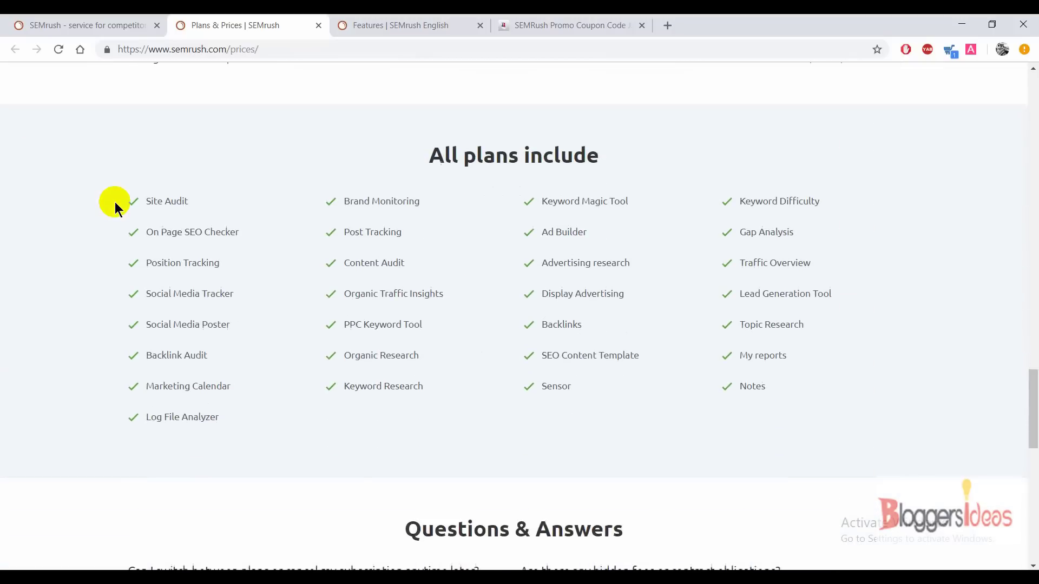
left_click_drag(465, 101, 478, 102)
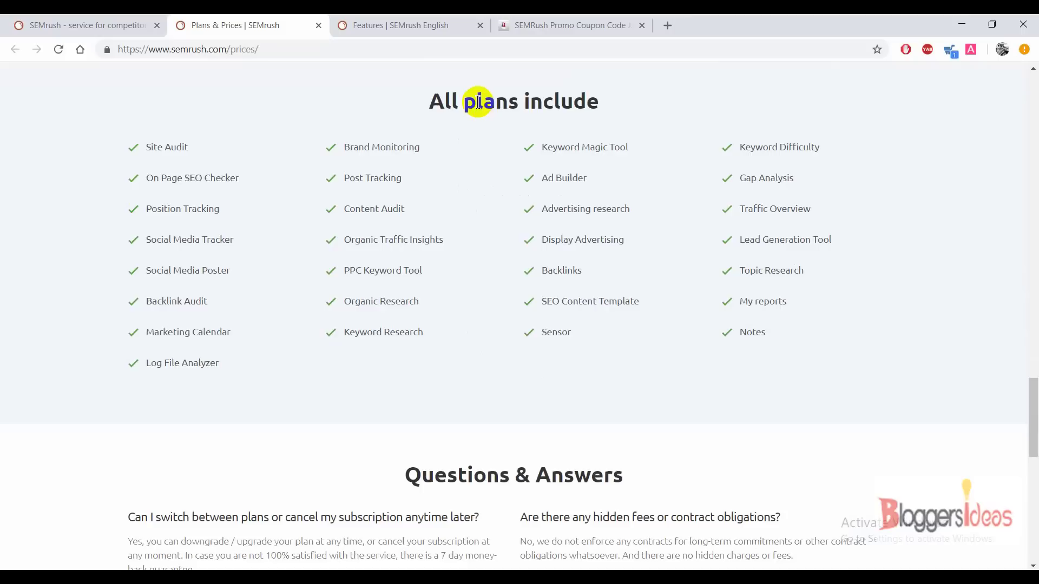
left_click(183, 149)
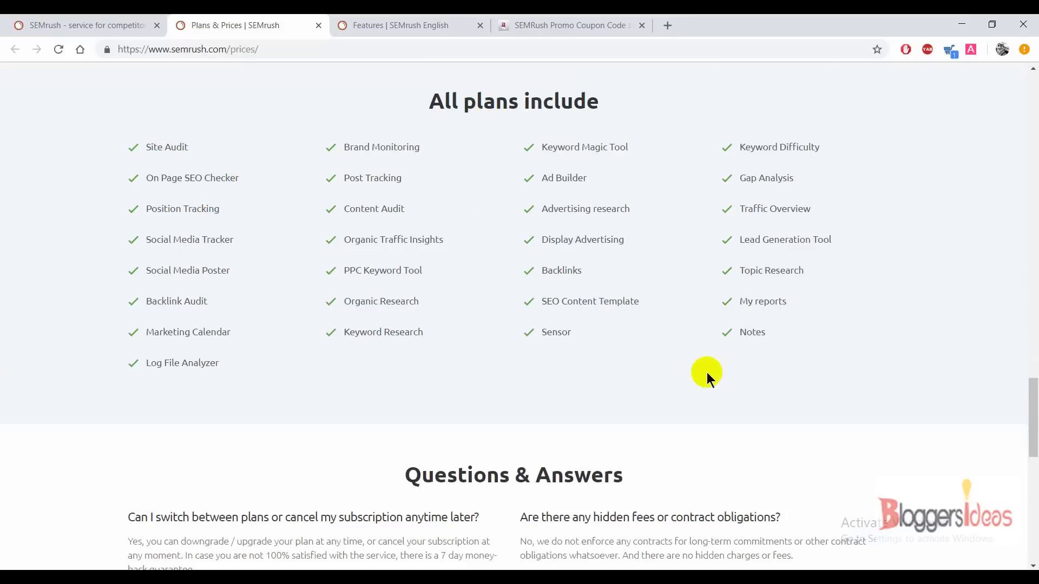
scroll(387, 351, "up", 20)
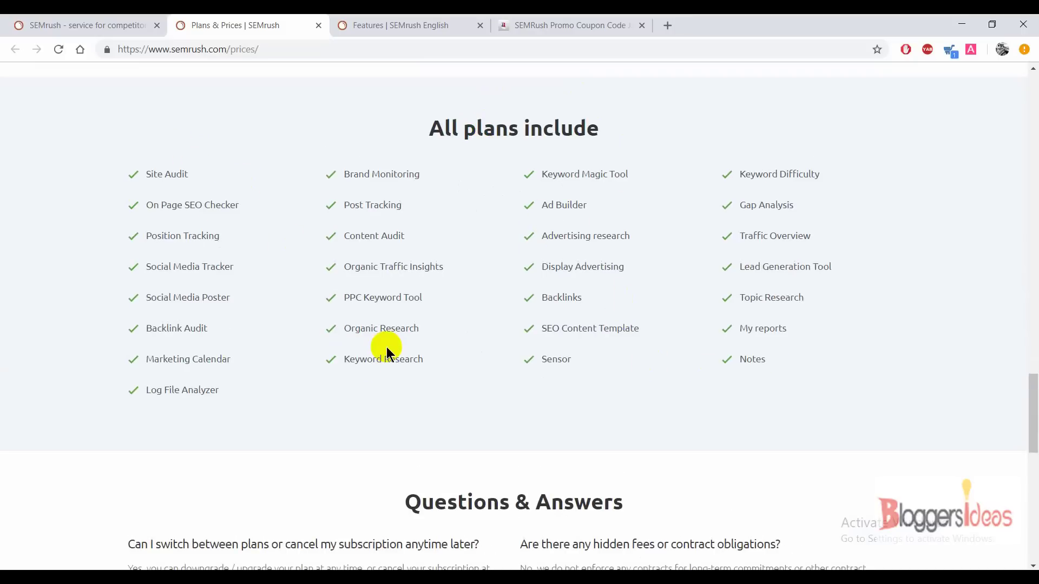
scroll(388, 351, "up", 15)
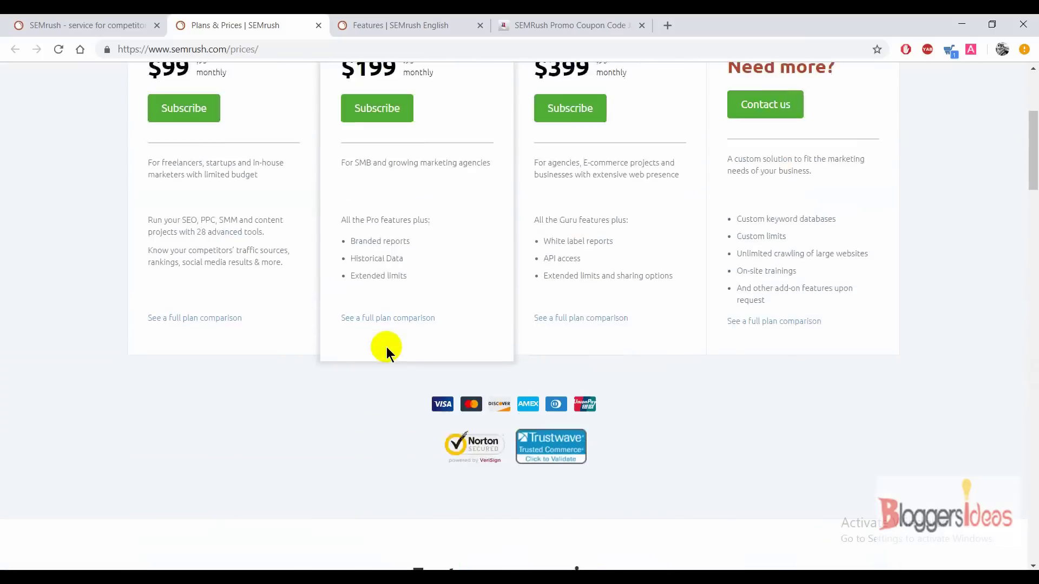
left_click(387, 351)
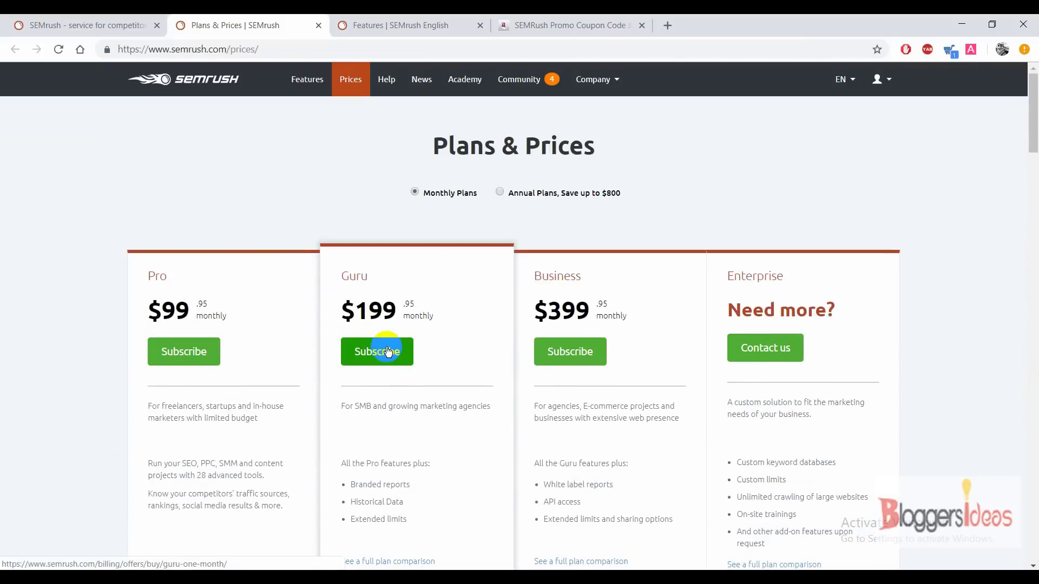
- On the Features page, expand Analytics Reports, listing Organic Research to Product Listing Ads
left_click(378, 25)
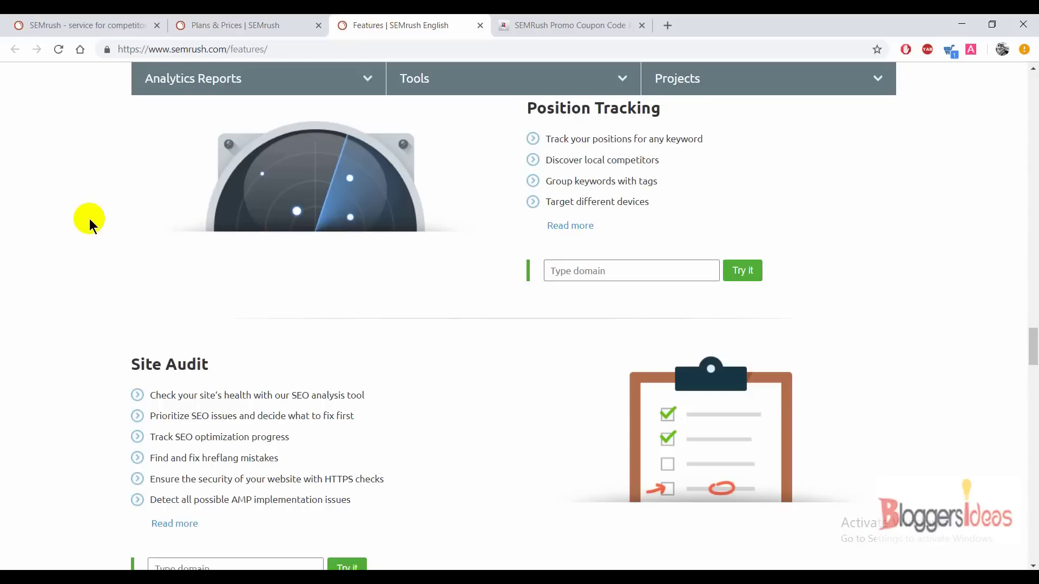
scroll(89, 219, "up", 15)
scroll(90, 218, "up", 20)
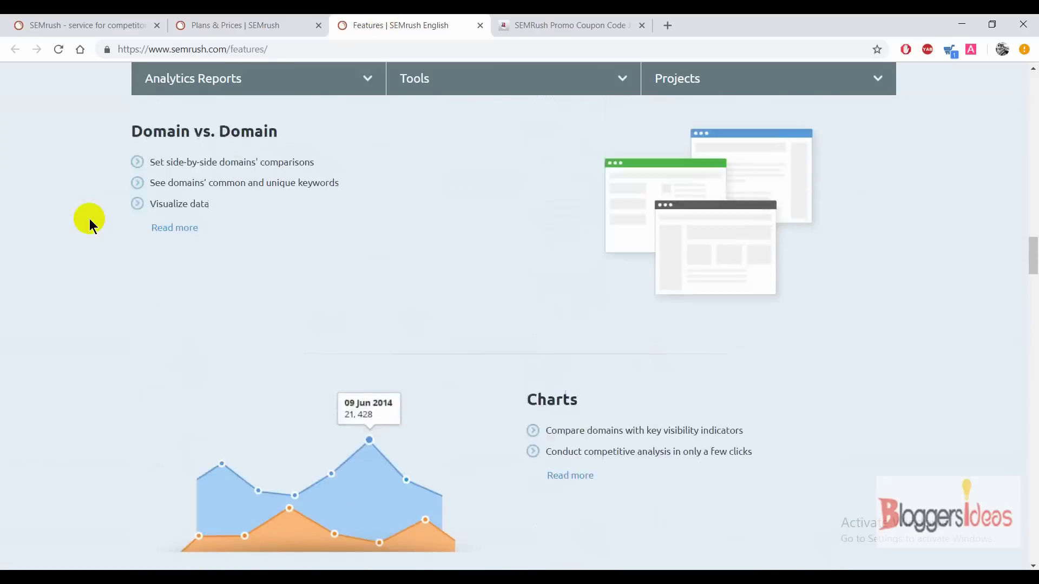
scroll(90, 218, "up", 20)
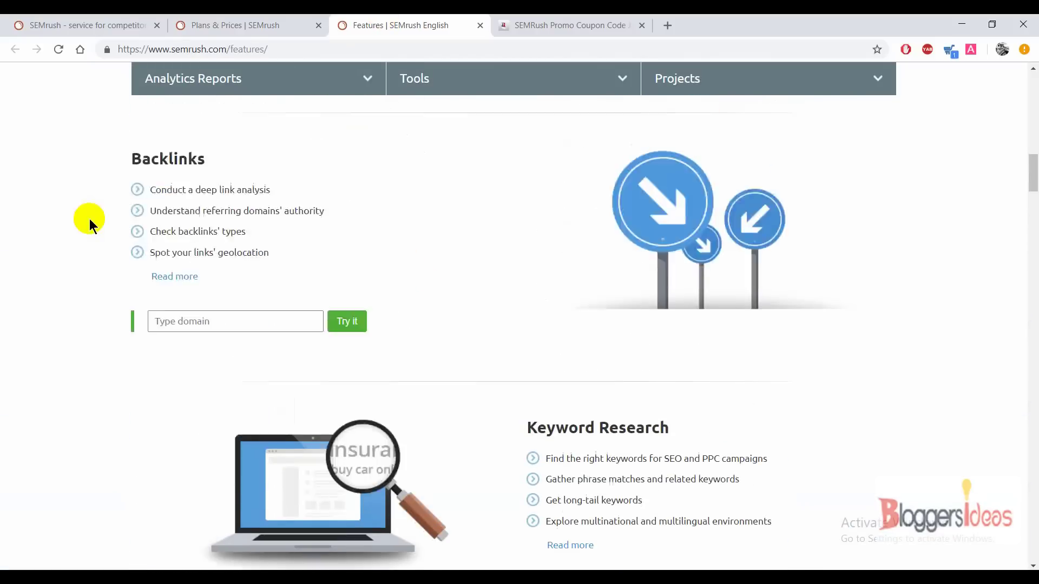
scroll(90, 219, "up", 8)
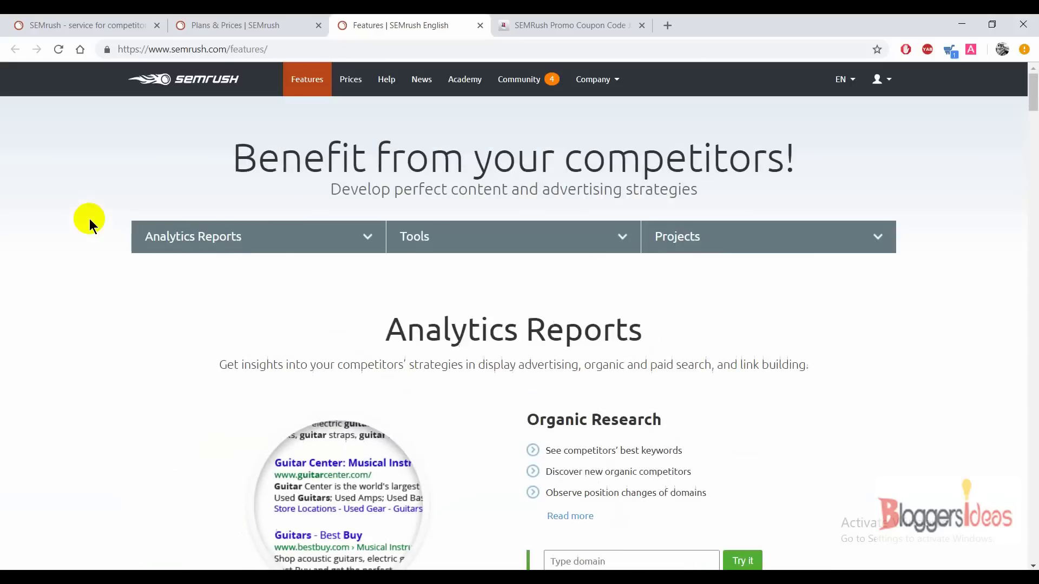
left_click(271, 239)
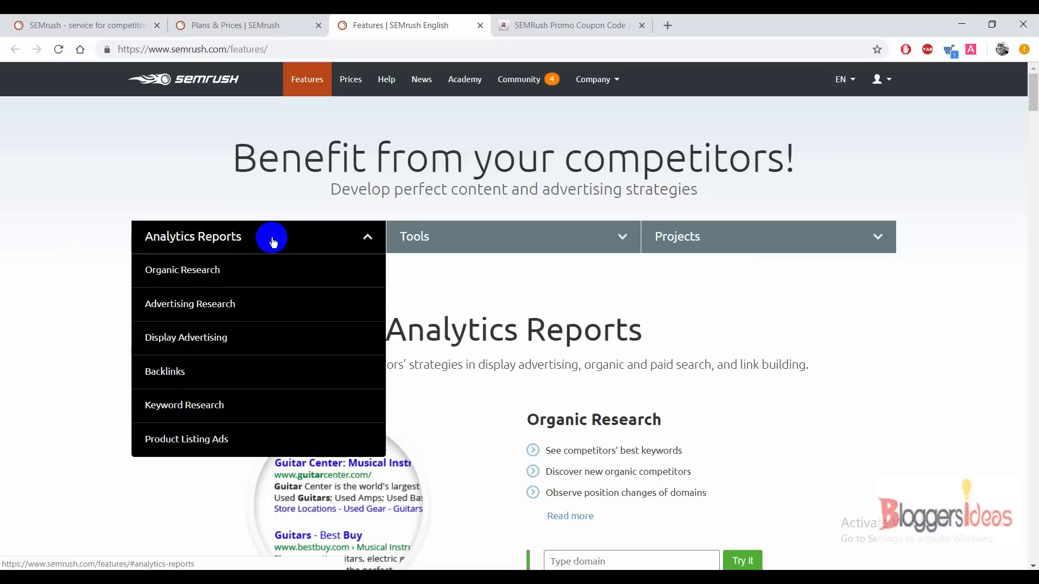
- Expand the Tools dropdown to list features such as Keyword Difficulty and Keyword Magic Tool
left_click(485, 242)
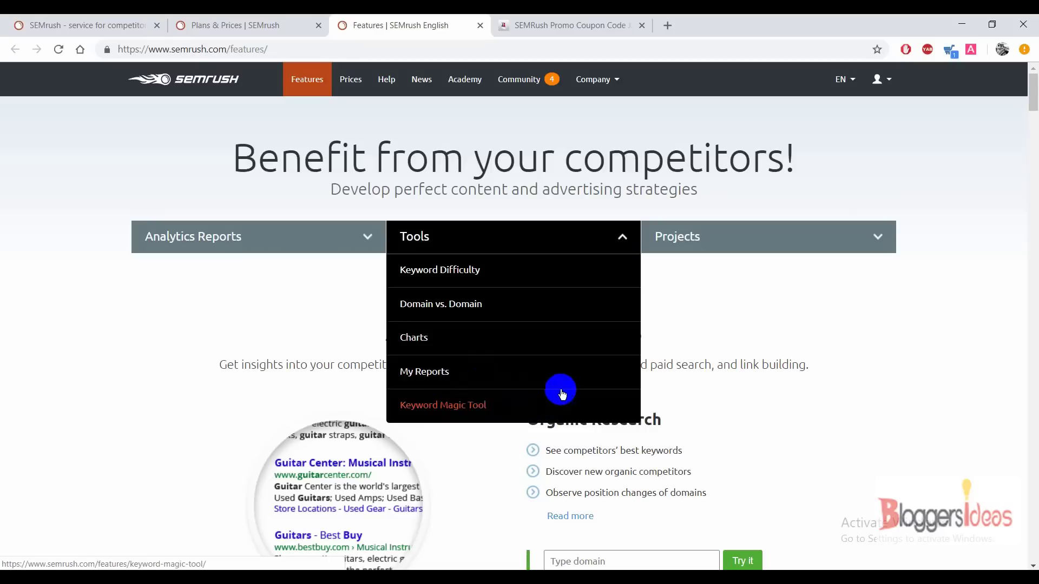
- Expand Projects, showing Position Tracking, Site Audit, Backlink Audit Tool and Content Analyzer
mouse_move(779, 236)
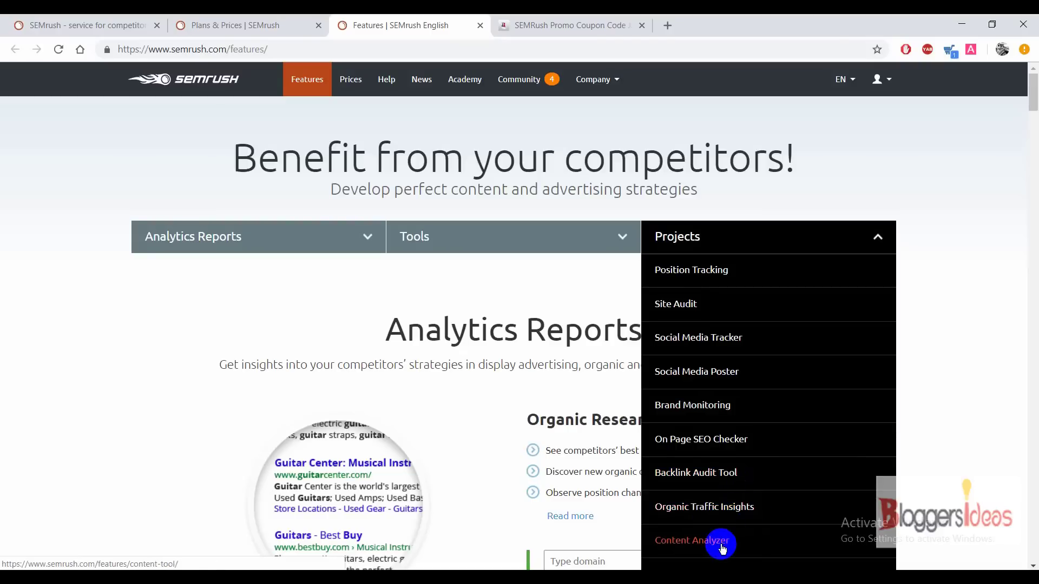
- Jump to the Projects section, then move to the BloggersIdeas SEMrush coupon article
left_click(876, 241)
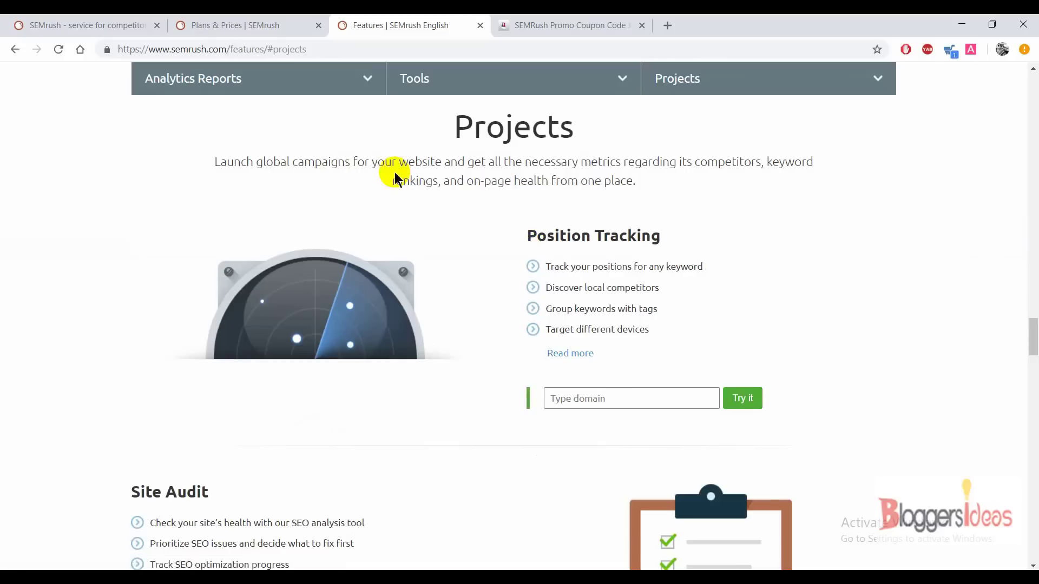
scroll(598, 179, "up", 1)
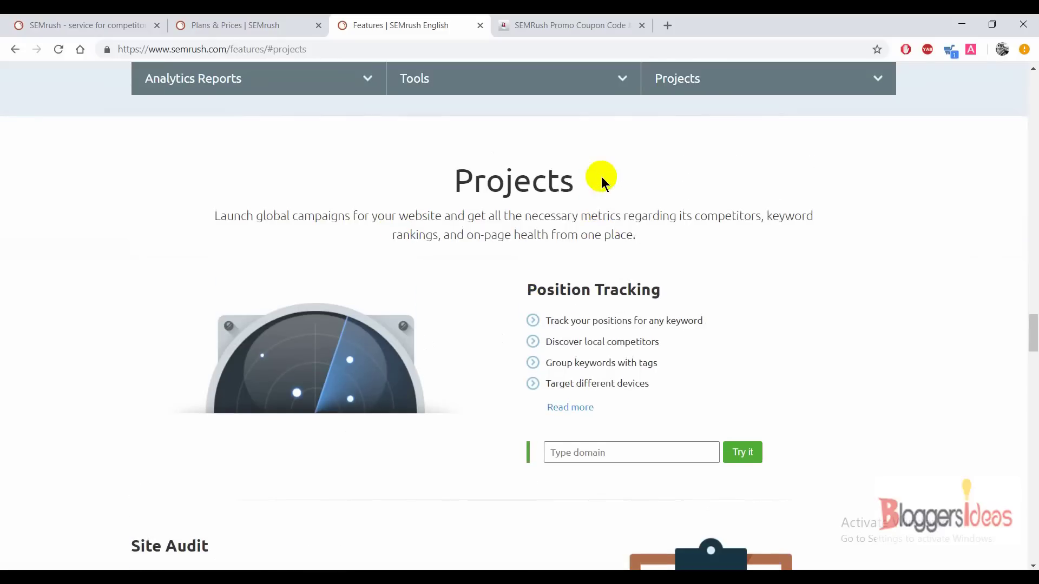
scroll(601, 178, "up", 20)
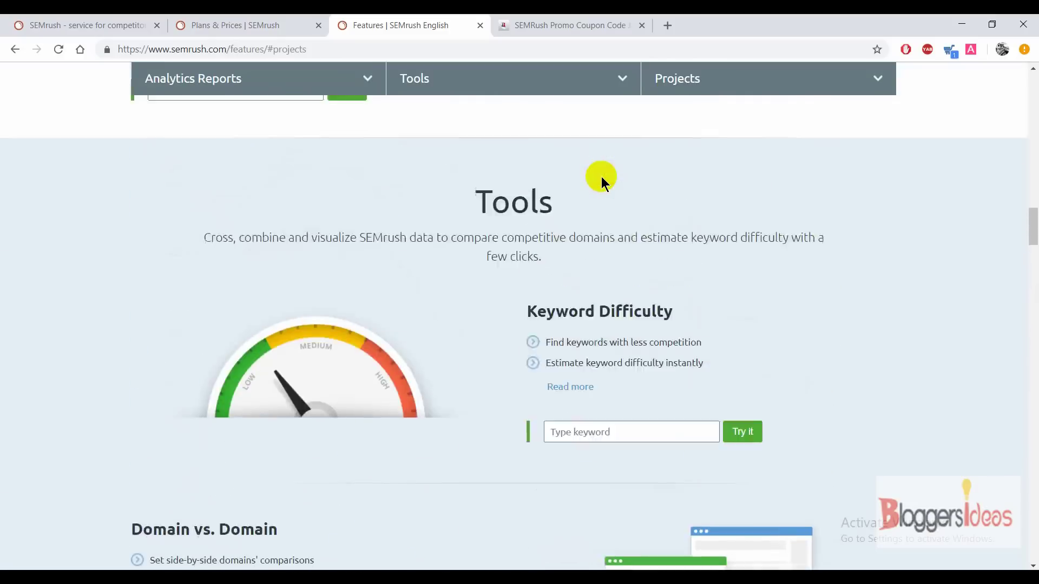
left_click_drag(1031, 102, 1031, 94)
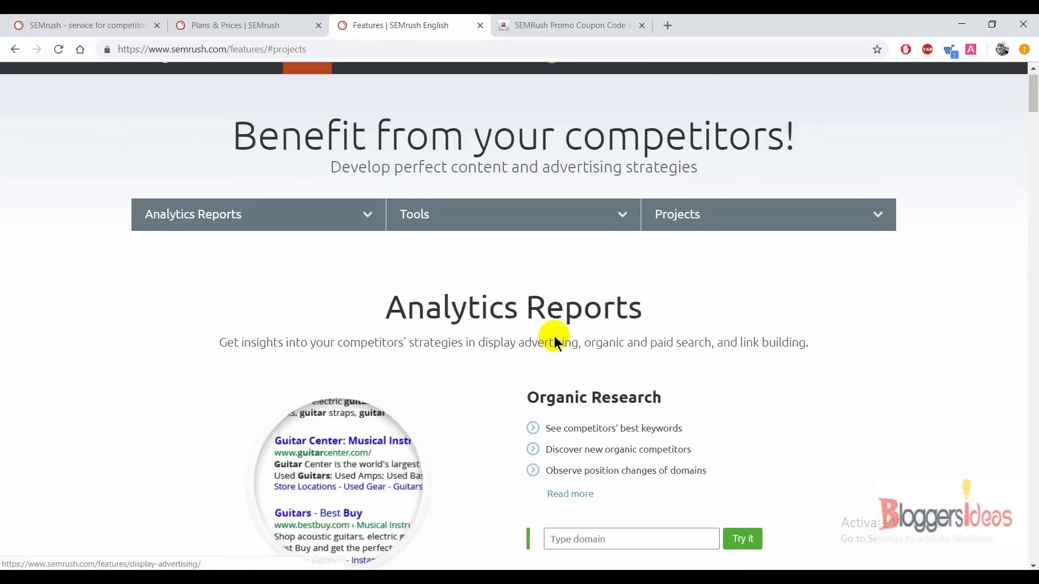
scroll(832, 296, "up", 1)
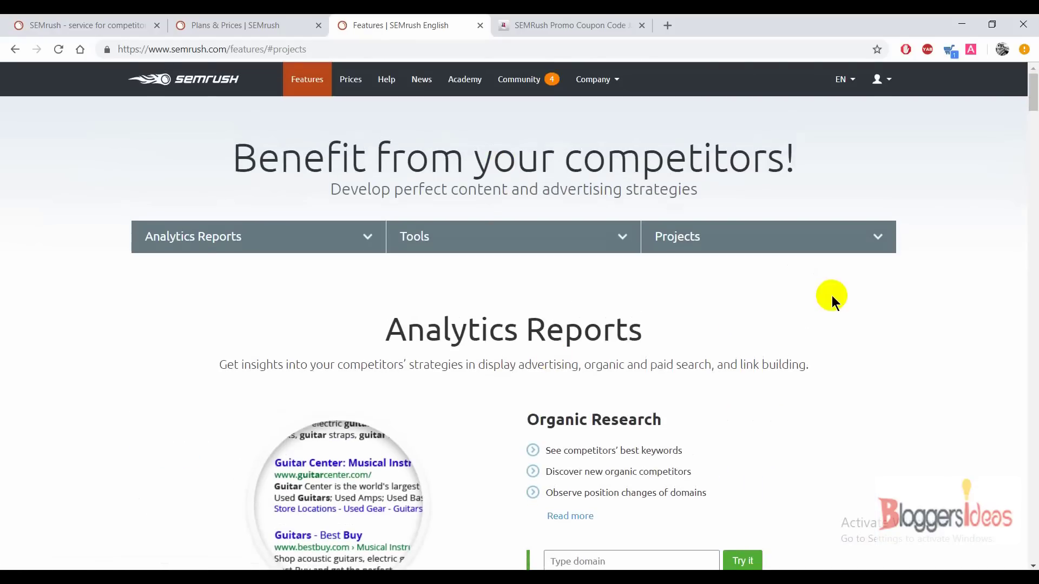
left_click(566, 22)
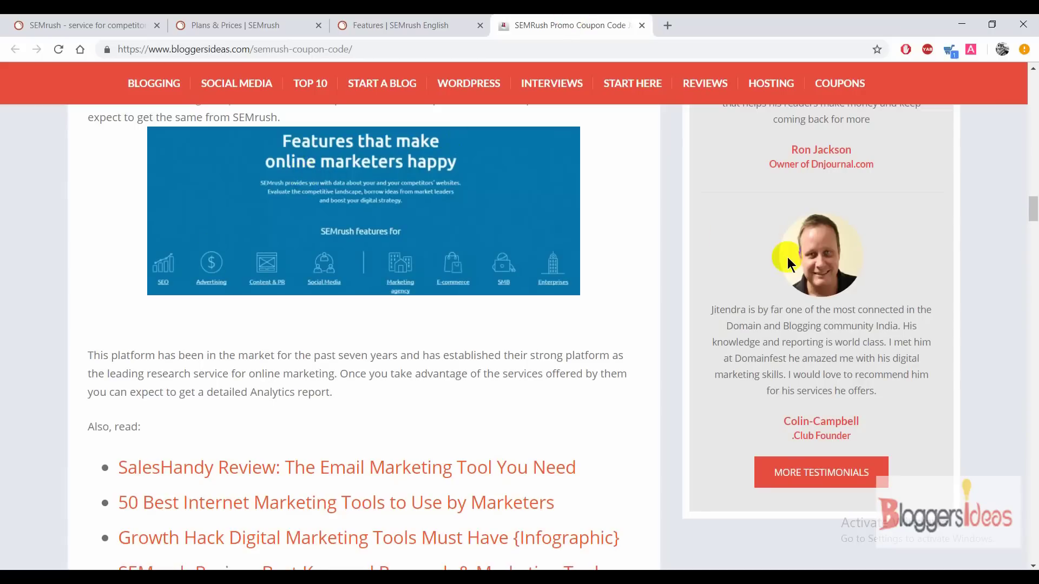
- Scroll the coupon article to its review box: pros, one con, $99.95 price, 9/10 score
left_click(1035, 95)
left_click_drag(1034, 94, 1035, 94)
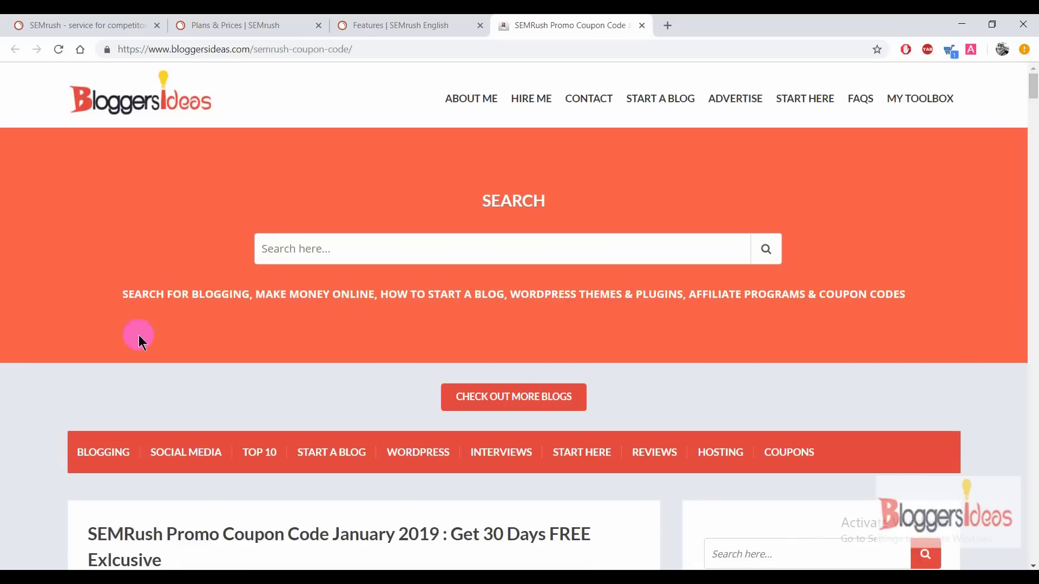
scroll(139, 335, "down", 5)
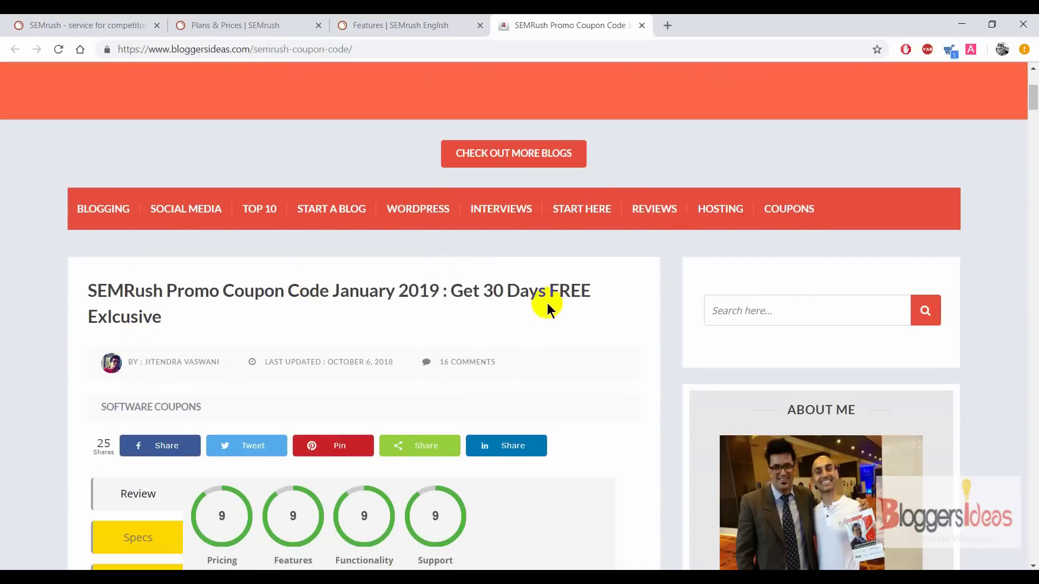
scroll(3, 300, "down", 4)
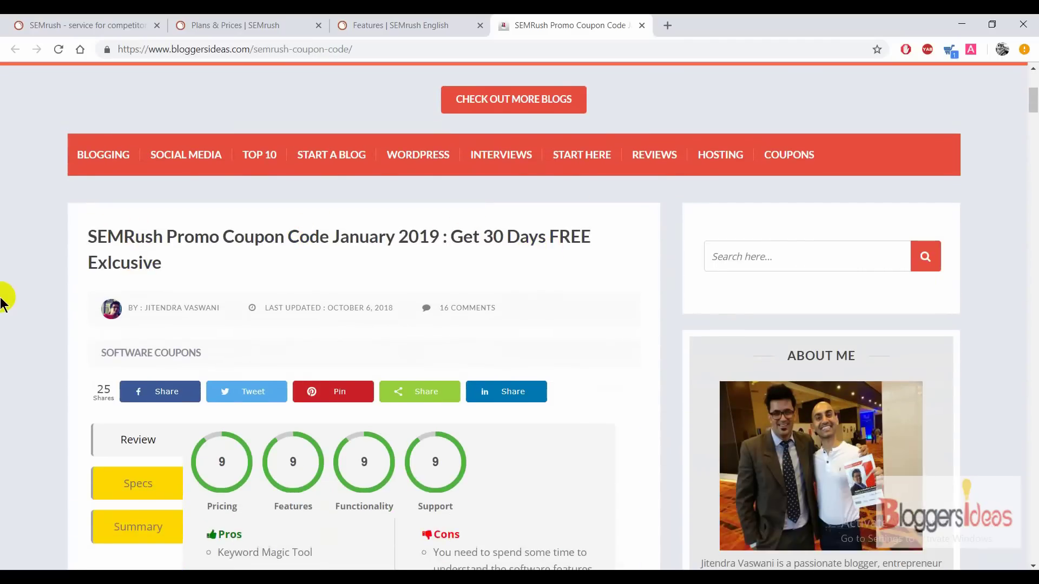
scroll(3, 300, "up", 3)
scroll(3, 301, "down", 3)
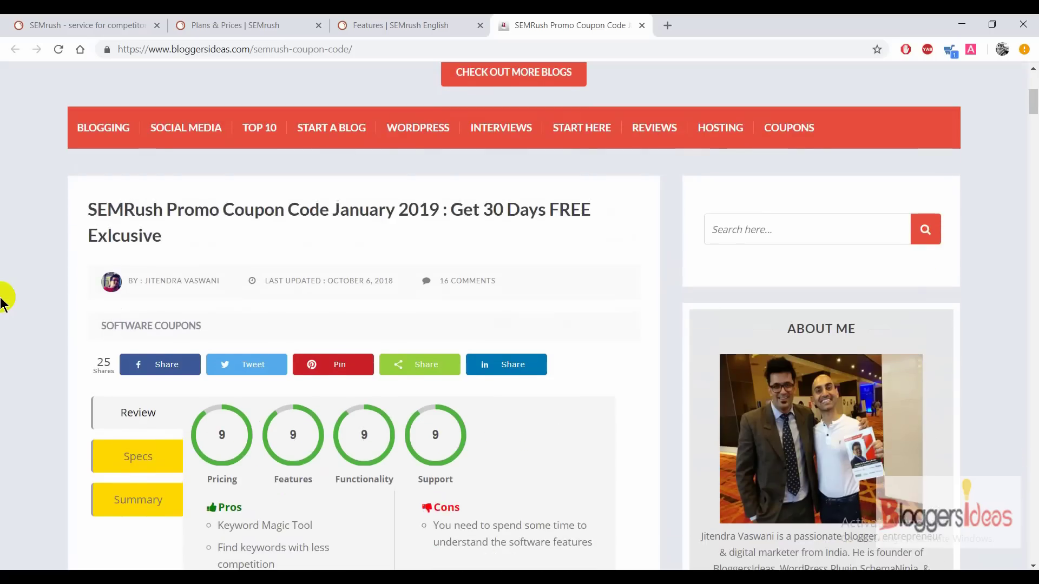
scroll(2, 300, "up", 1)
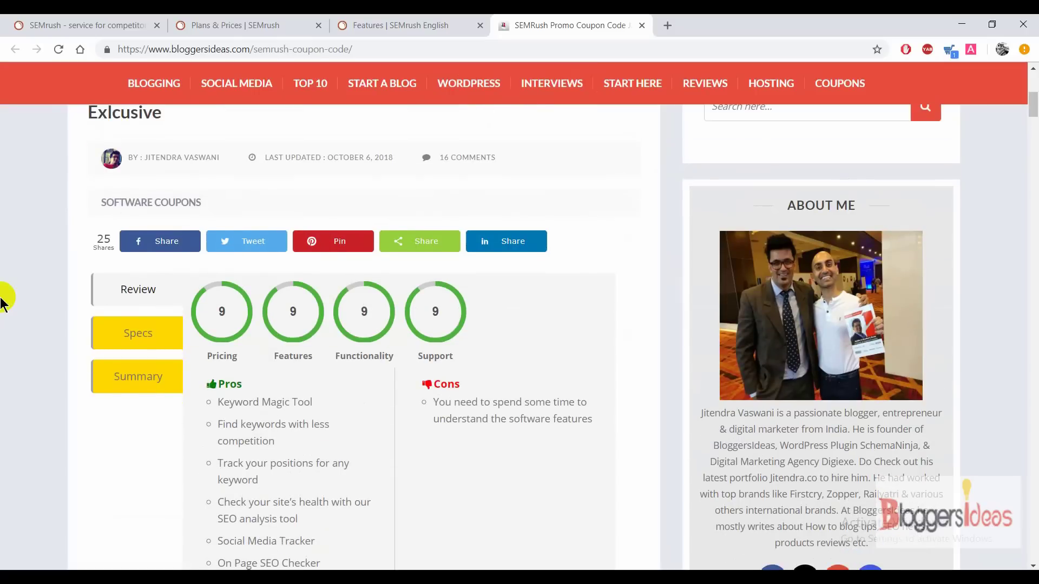
scroll(3, 300, "down", 5)
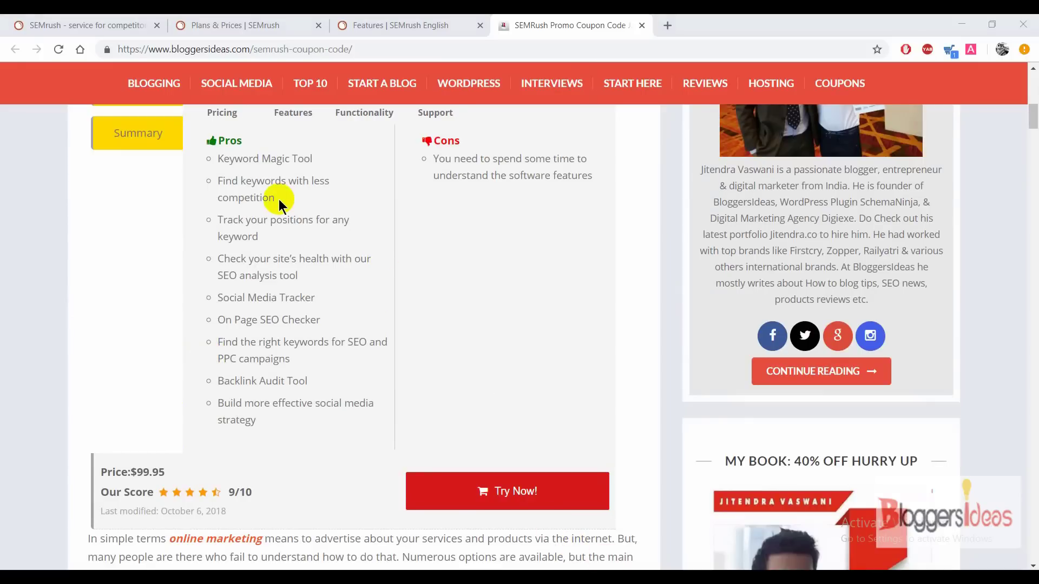
- Scroll further down the BloggersIdeas coupon article
left_click_drag(1033, 120, 1033, 108)
scroll(141, 415, "down", 1)
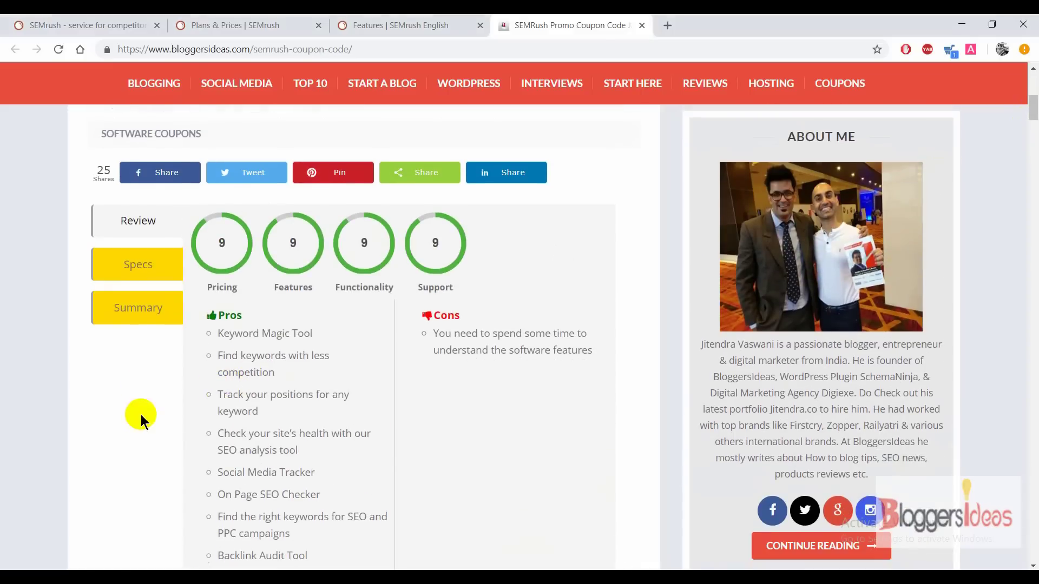
scroll(141, 415, "down", 2)
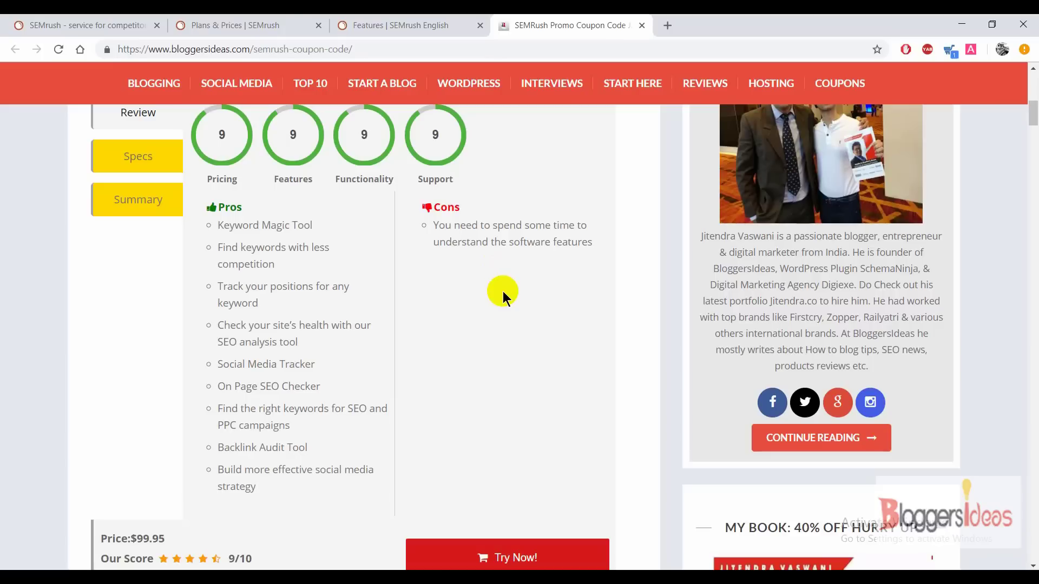
- On the SEMrush homepage, sign in using the browser's saved e-mail and password
left_click(151, 19)
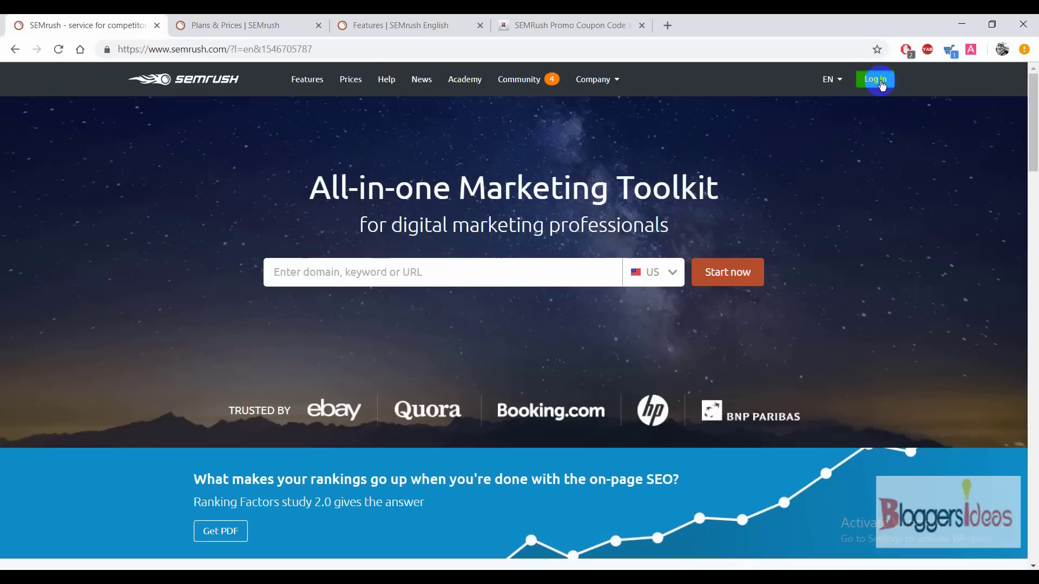
left_click(878, 80)
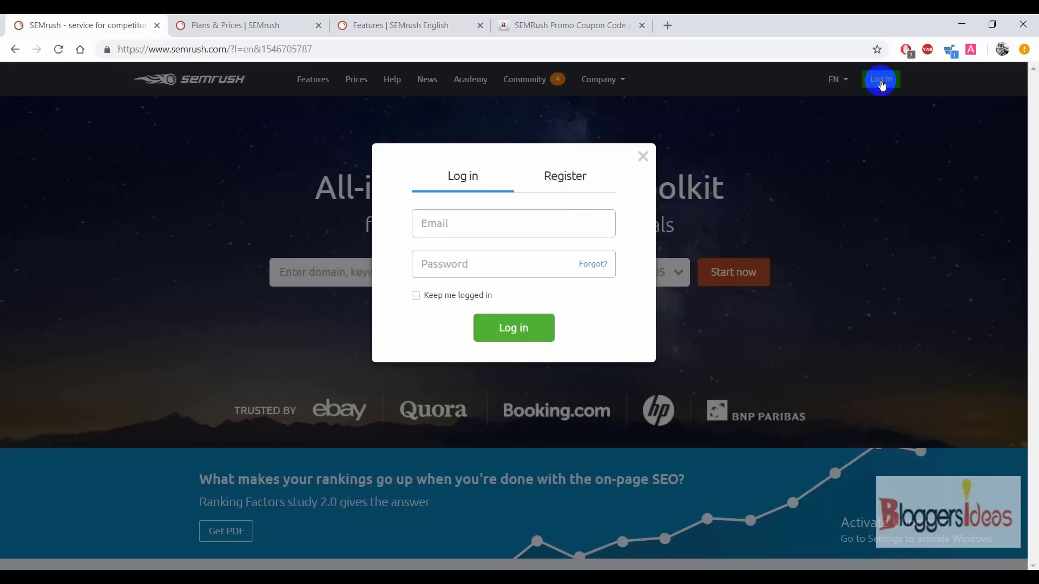
left_click(528, 232)
left_click(514, 327)
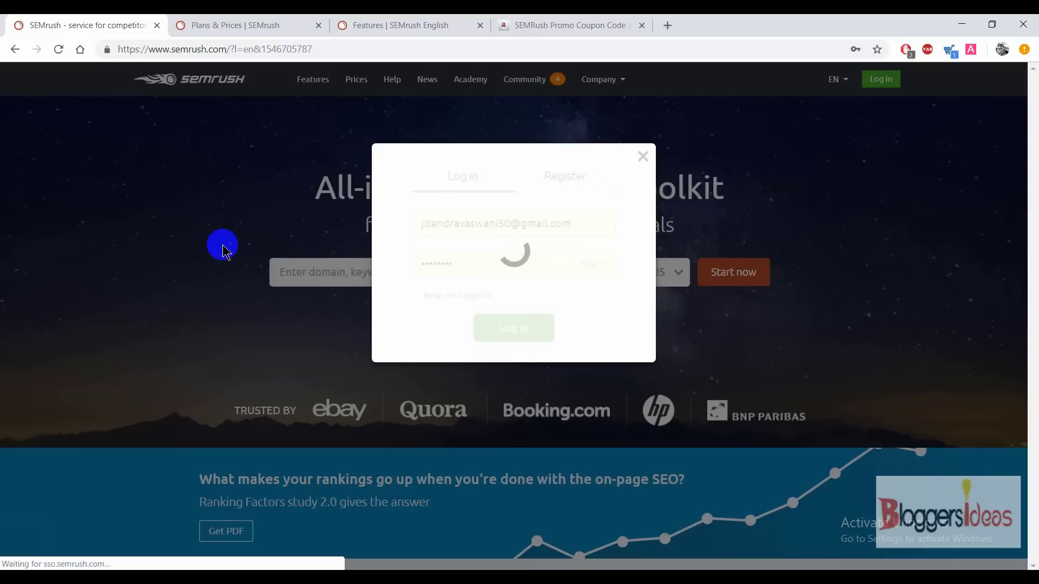
- Return to the first SEMrush tab as the signed-in Dashboard loads with Domain Analytics
left_click(243, 20)
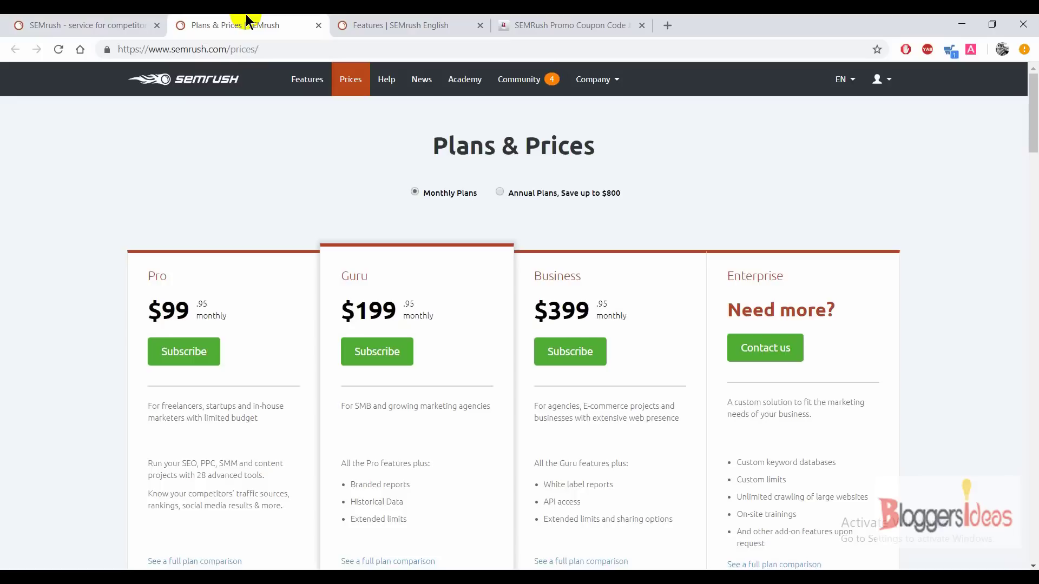
left_click(62, 20)
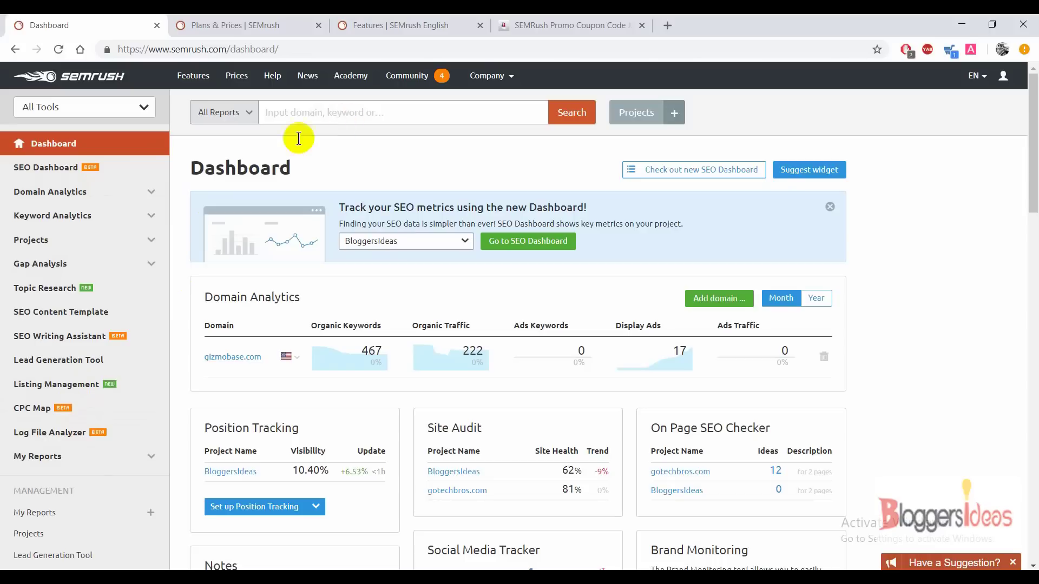
- Search neilpatel.com from the Dashboard search bar and run it in Domain Overview
left_click(312, 111)
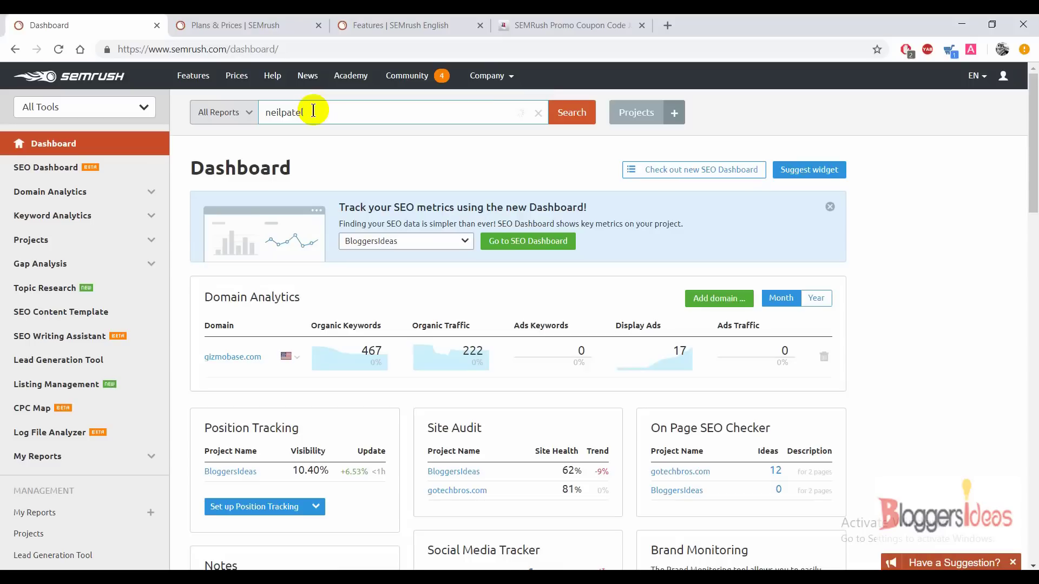
type(".com")
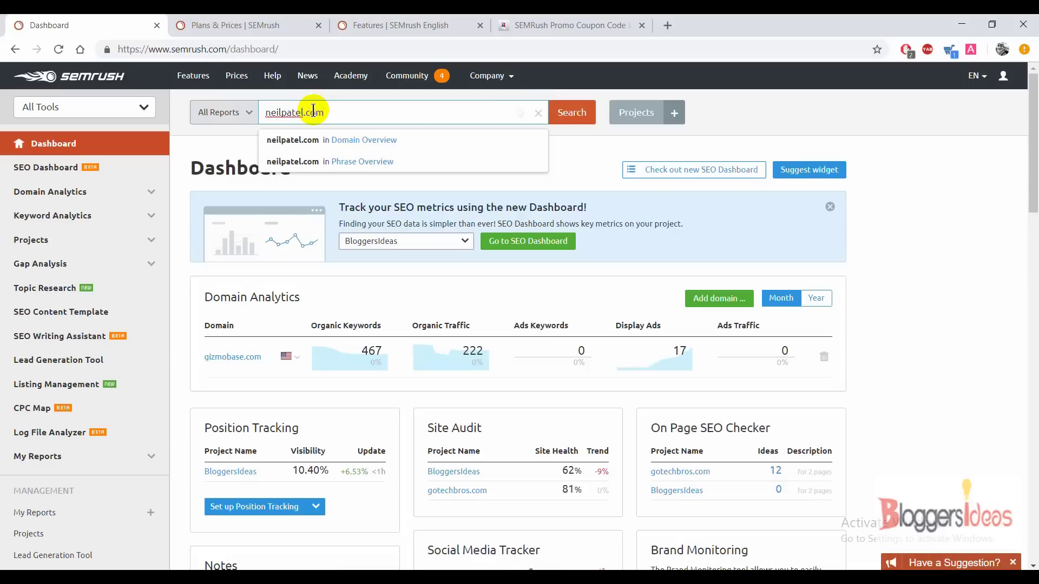
left_click(323, 140)
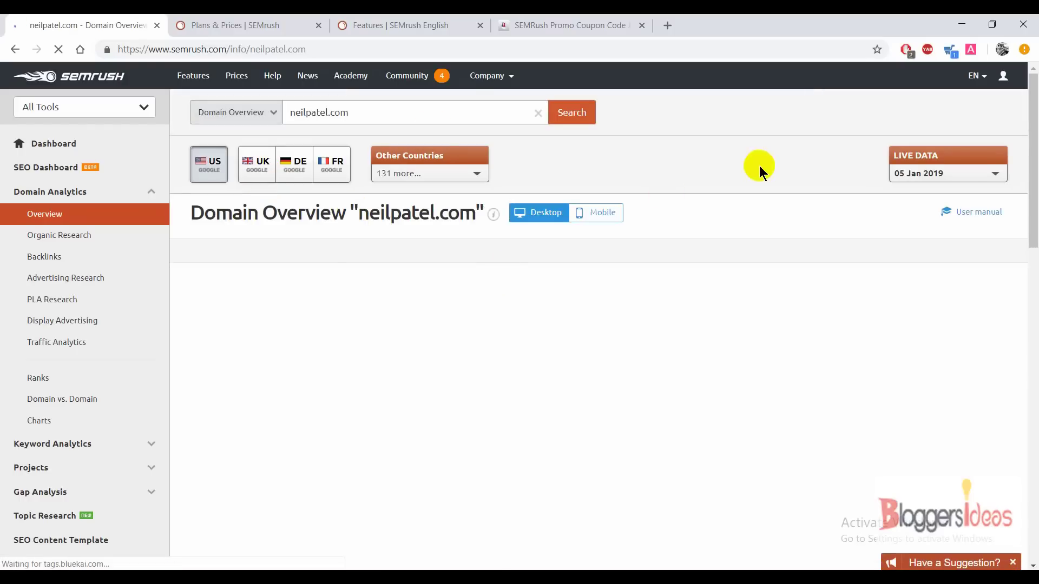
- Review neilpatel.com's desktop overview and the Organic Search and Backlinks explanations: 377K traffic, 1.5M backlinks
scroll(759, 166, "down", 1)
scroll(759, 166, "down", 1)
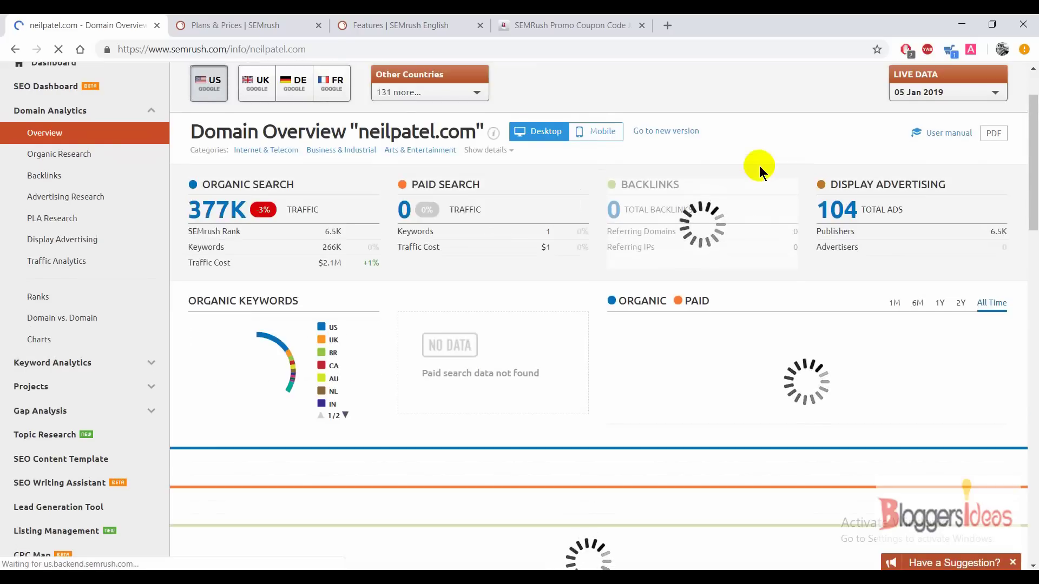
scroll(759, 166, "up", 1)
scroll(759, 167, "up", 1)
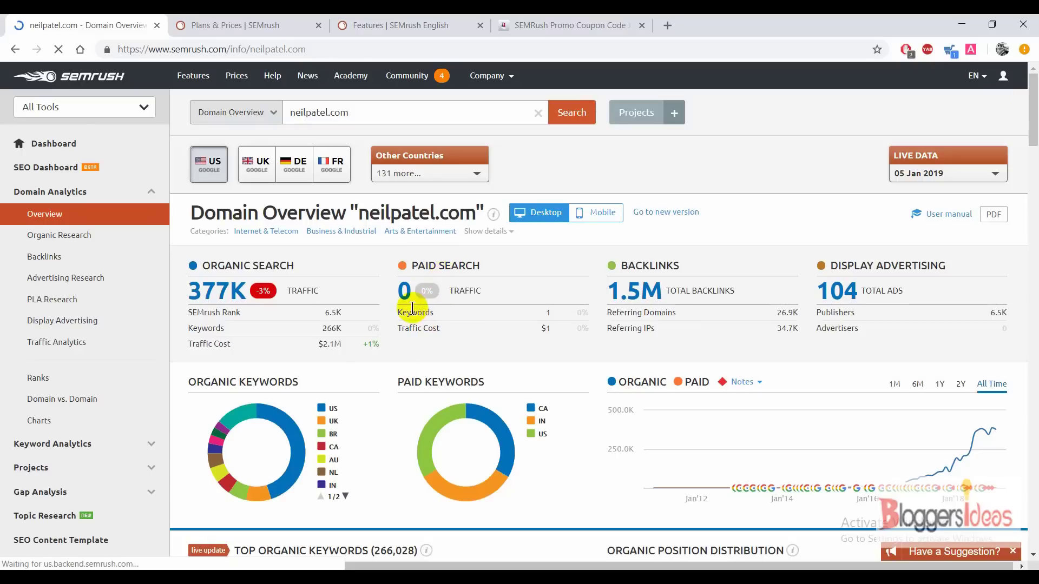
mouse_move(309, 269)
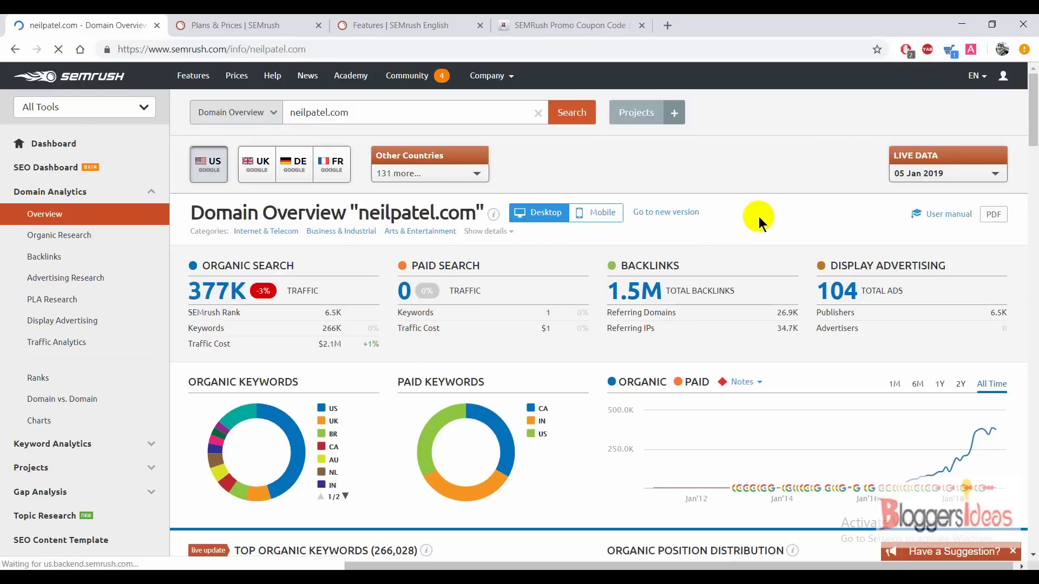
scroll(759, 216, "down", 2)
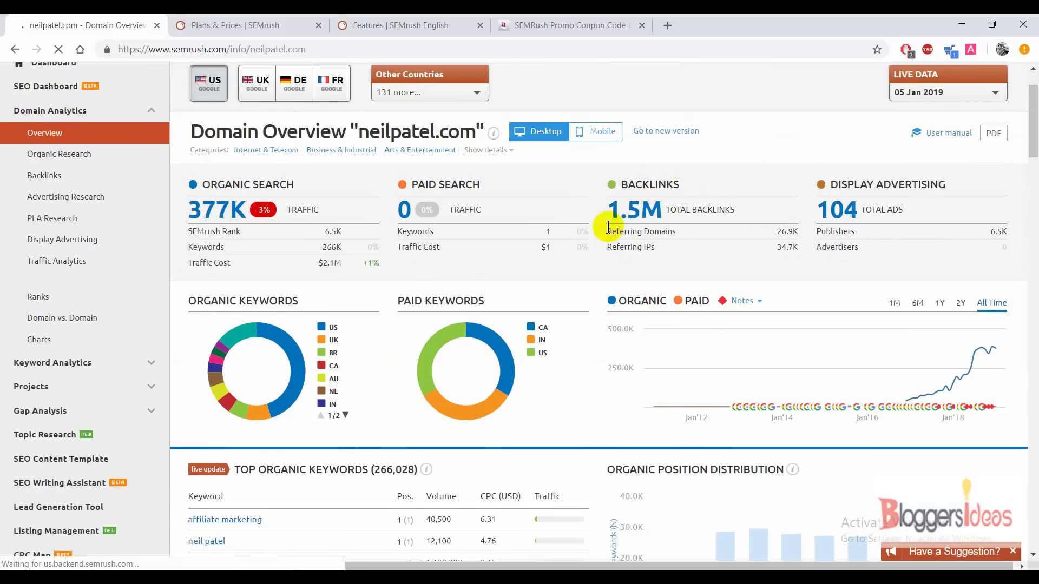
mouse_move(652, 195)
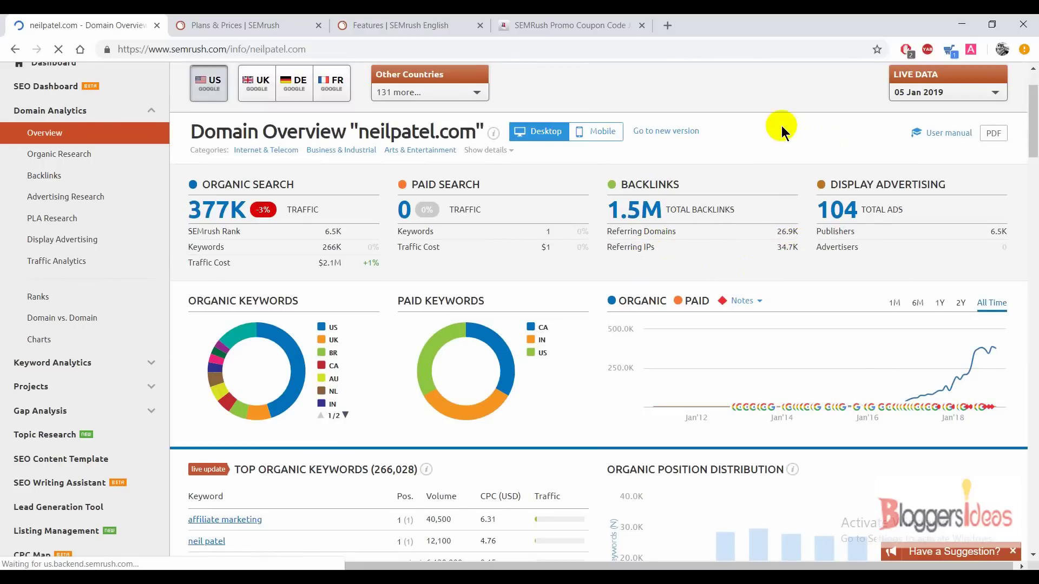
scroll(782, 126, "down", 2)
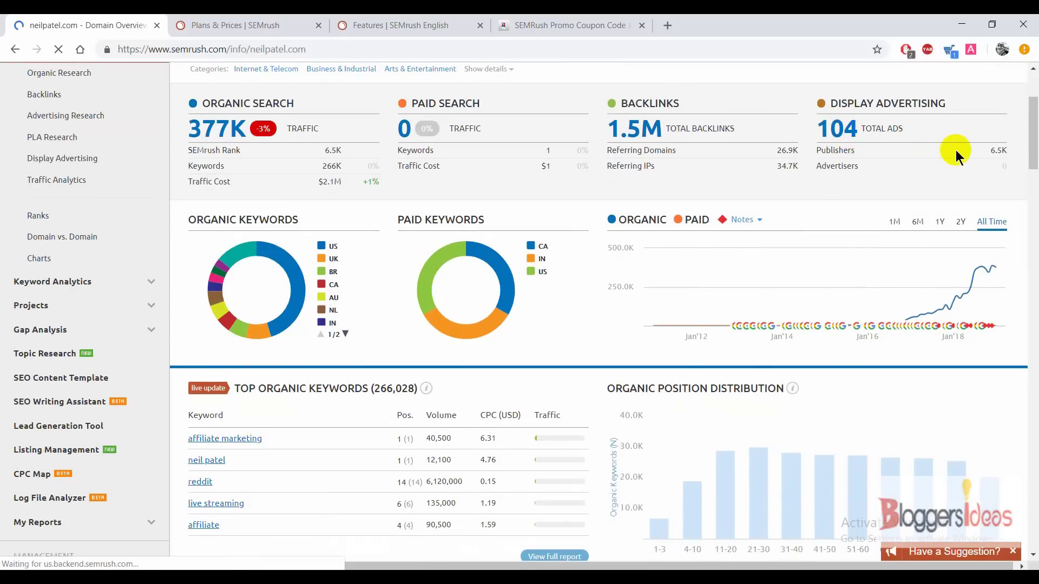
- Read the paid-keyword country split and traffic trend, then reach Main Organic Competitors (18,141)
scroll(537, 207, "down", 2)
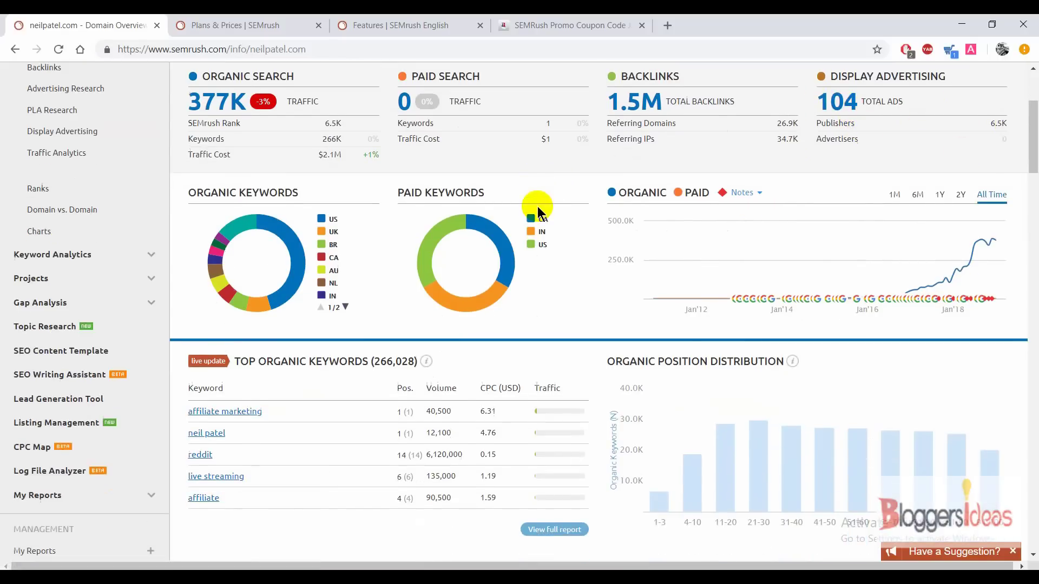
mouse_move(255, 178)
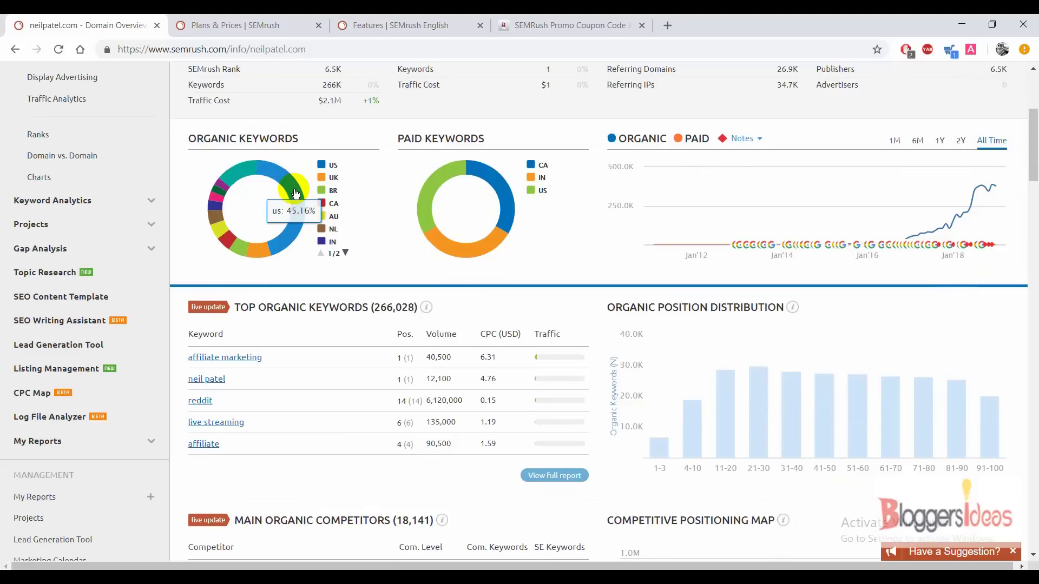
mouse_move(261, 251)
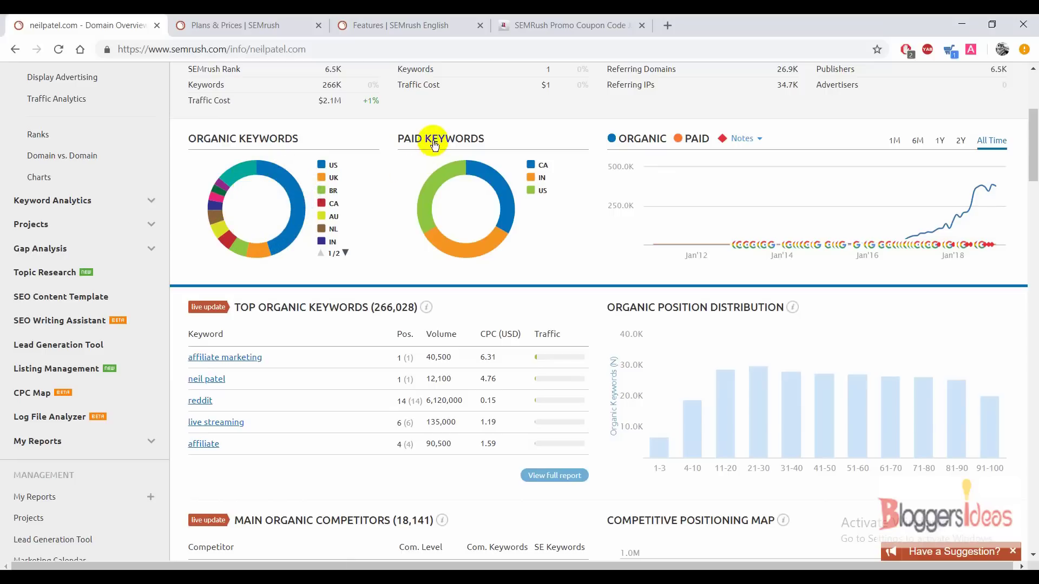
mouse_move(494, 178)
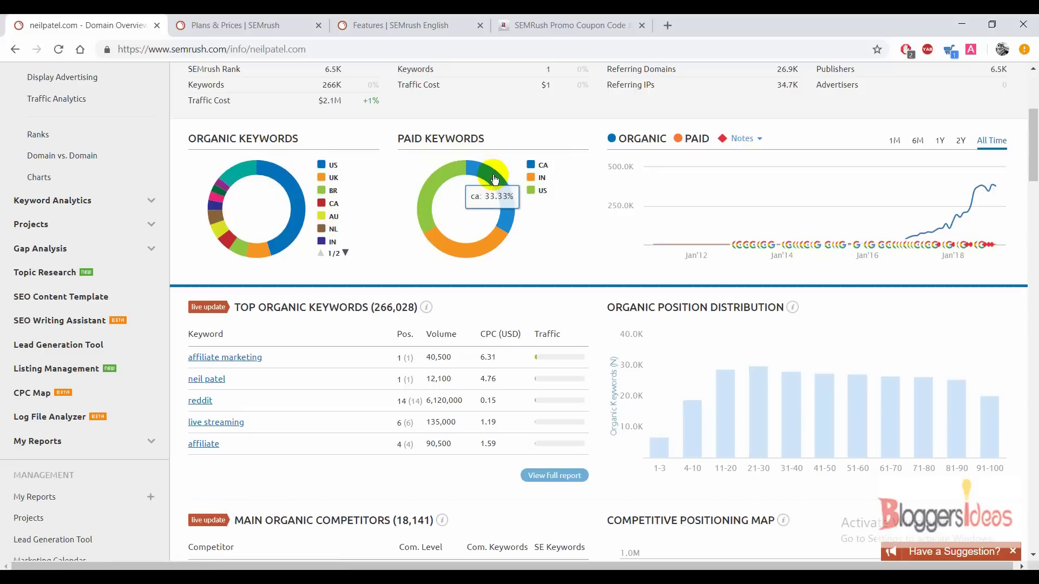
mouse_move(870, 240)
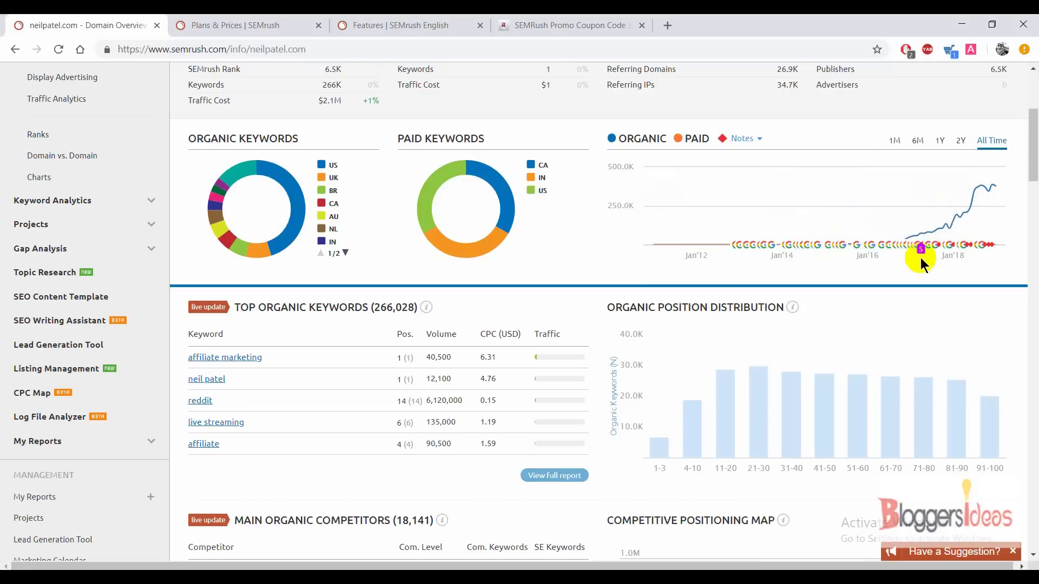
left_click_drag(1033, 157, 1034, 194)
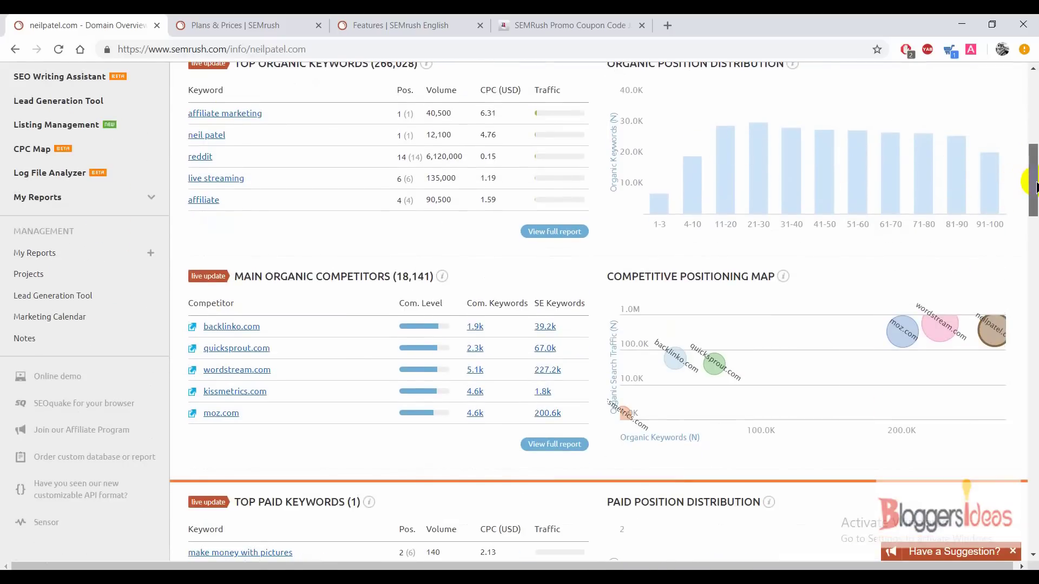
- Review the 266,028 top organic keywords, led by affiliate marketing with 40,500 volume
scroll(1031, 179, "up", 1)
mouse_move(725, 224)
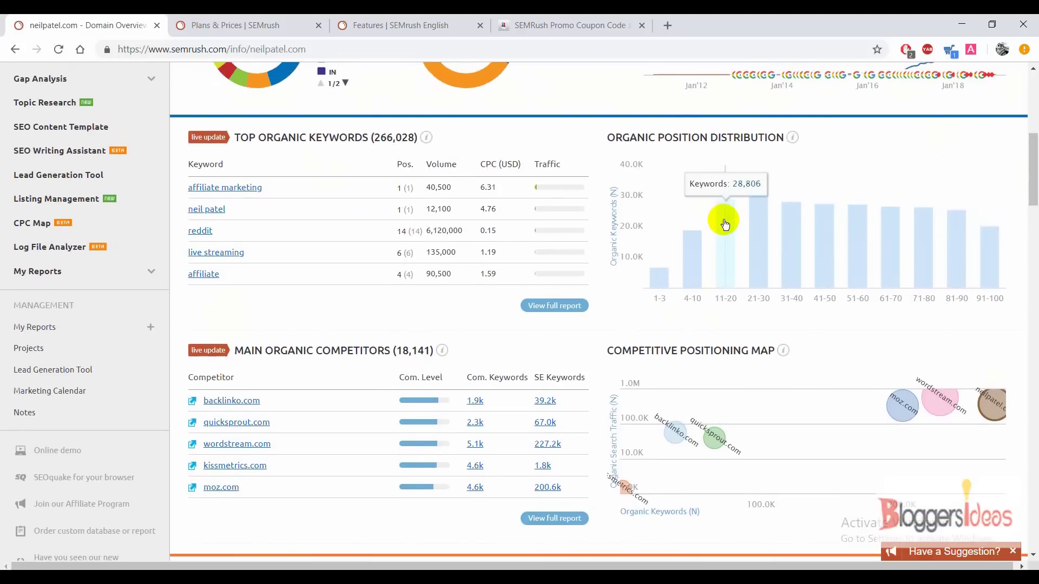
mouse_move(761, 241)
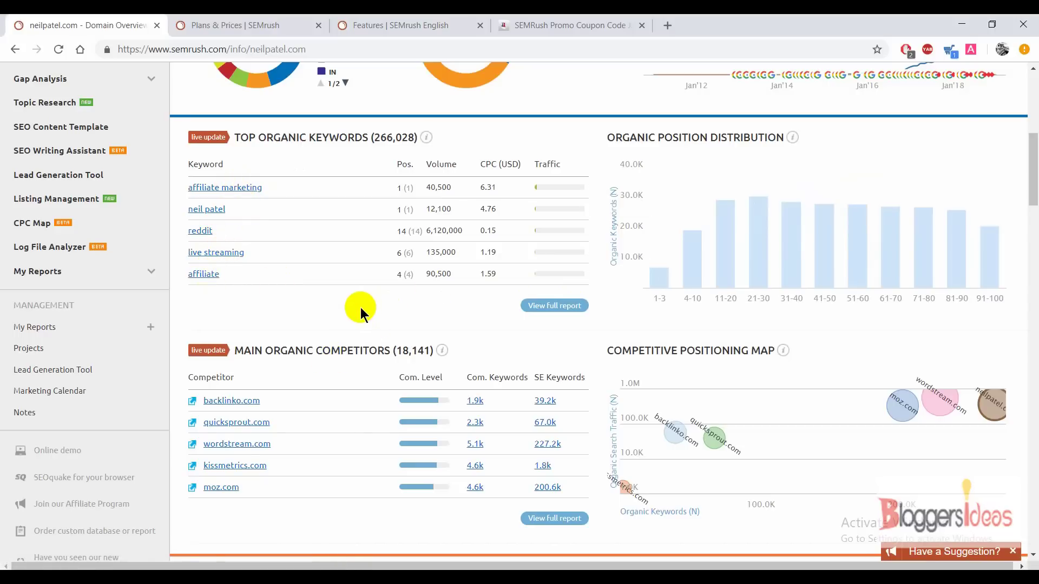
scroll(360, 308, "down", 1)
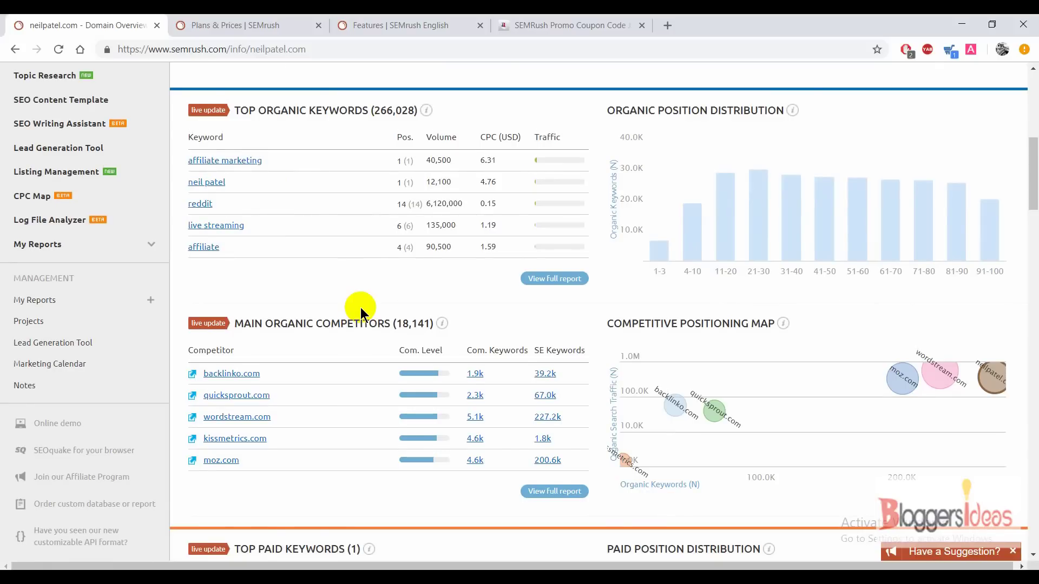
scroll(360, 308, "down", 2)
scroll(361, 308, "down", 2)
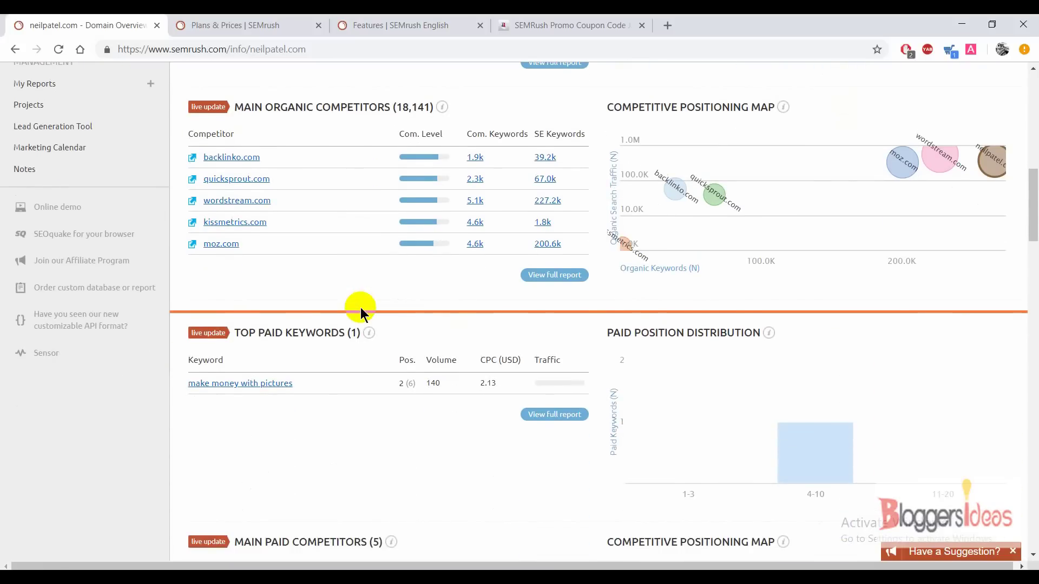
- Move down the overview to Top Paid Keywords, with Main Paid Competitors below
scroll(361, 308, "up", 3)
scroll(361, 307, "down", 2)
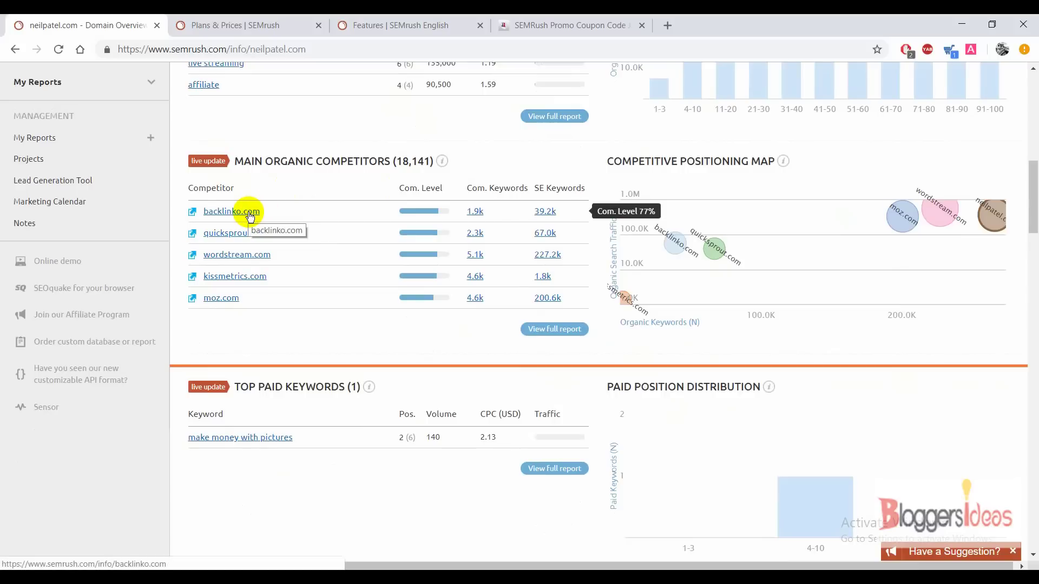
scroll(326, 173, "down", 2)
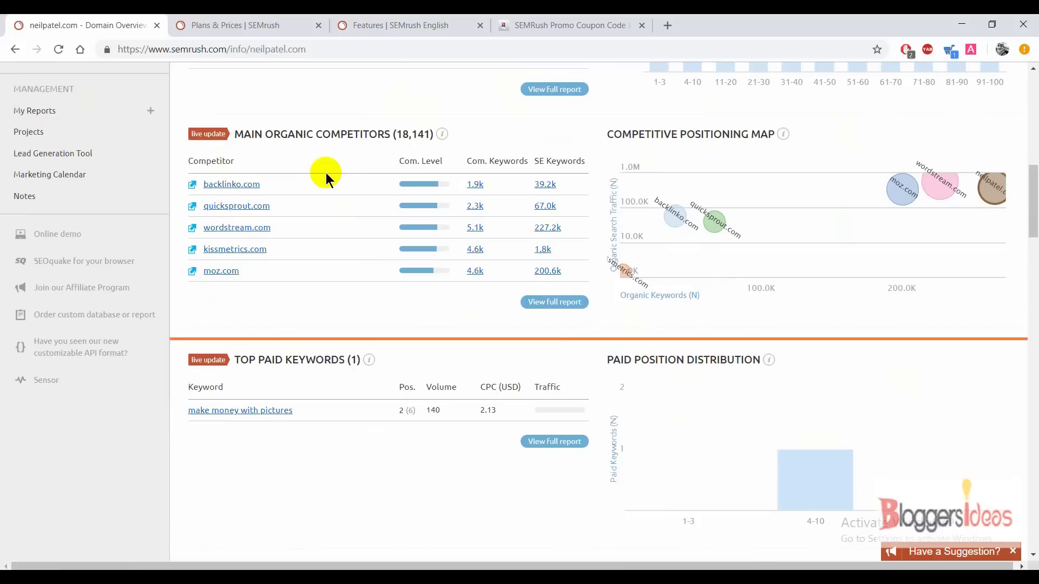
scroll(325, 173, "down", 1)
scroll(326, 173, "up", 1)
scroll(325, 172, "up", 1)
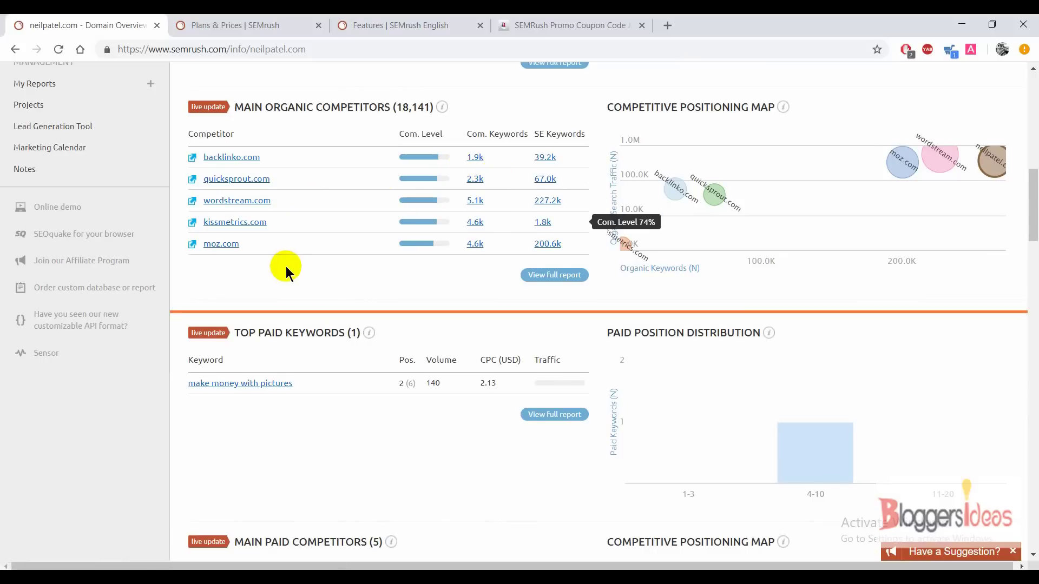
scroll(409, 272, "down", 1)
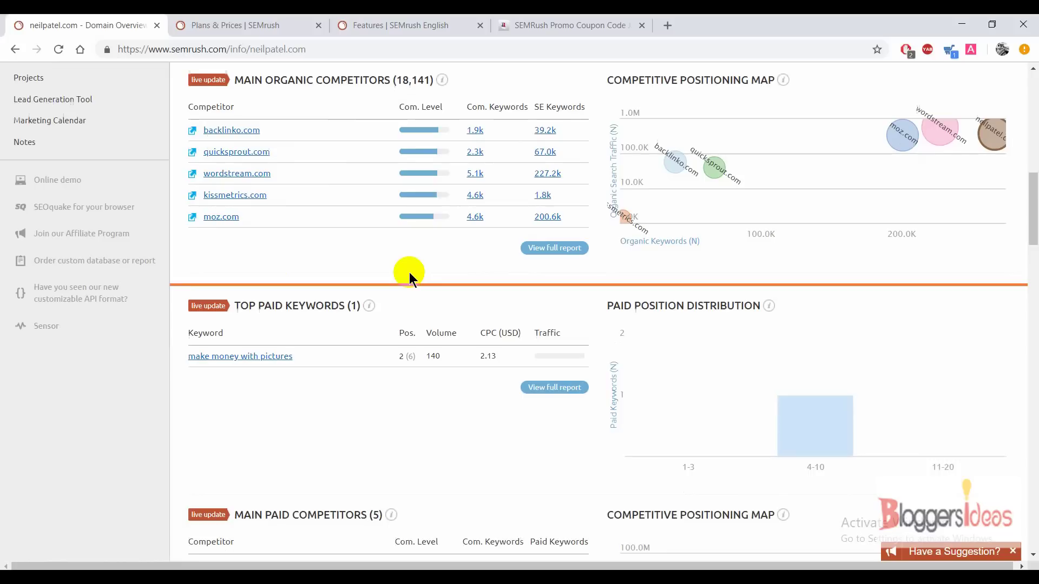
scroll(409, 271, "up", 6)
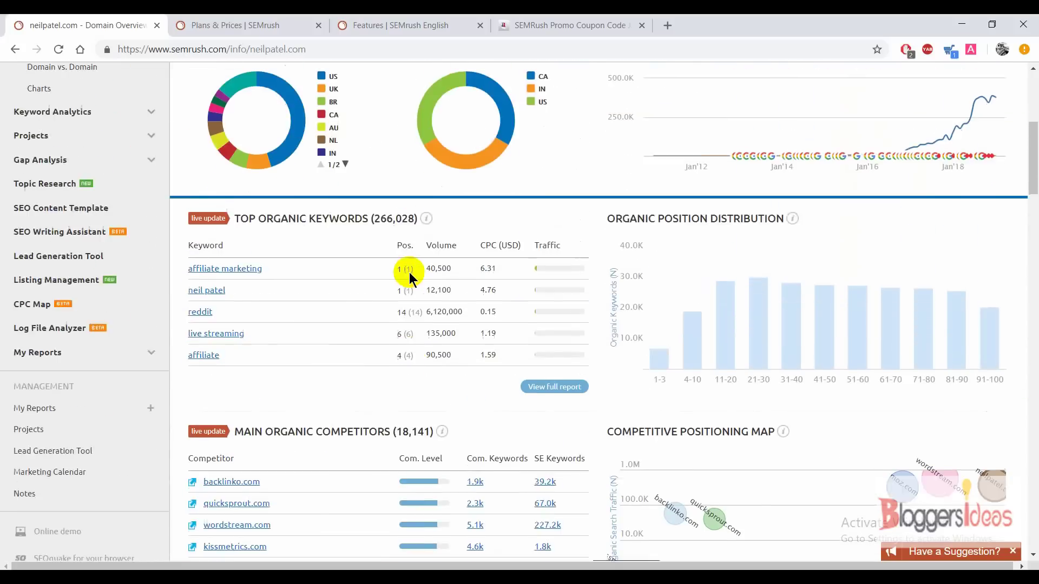
scroll(409, 272, "up", 3)
scroll(408, 272, "down", 1)
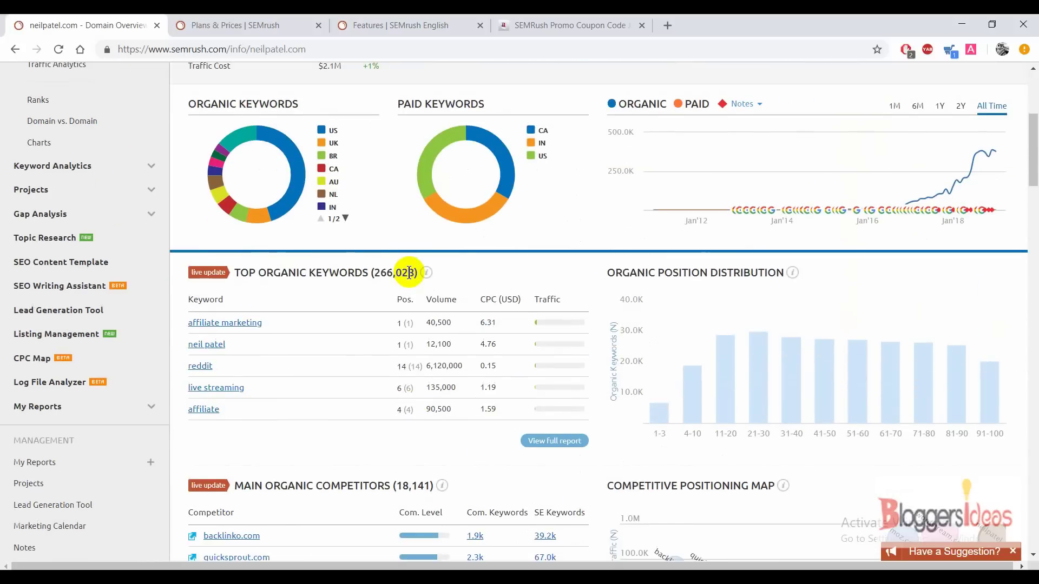
scroll(408, 272, "down", 1)
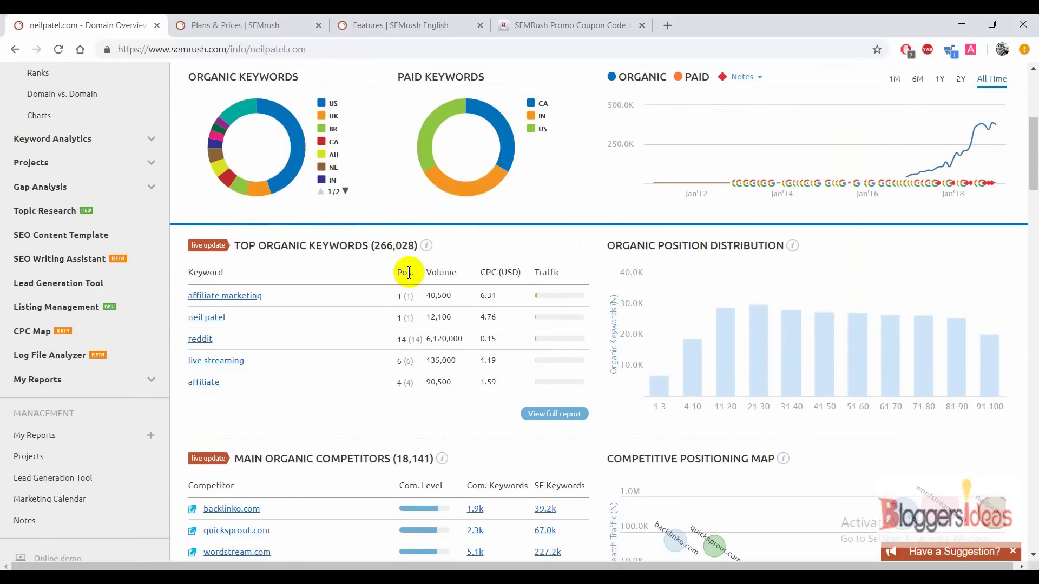
scroll(408, 273, "down", 5)
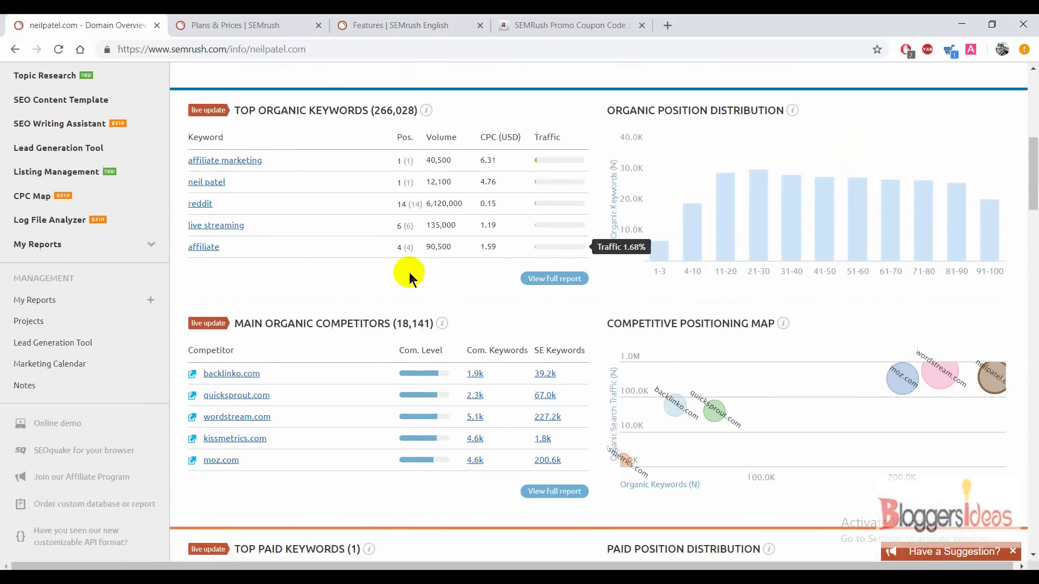
scroll(409, 272, "down", 11)
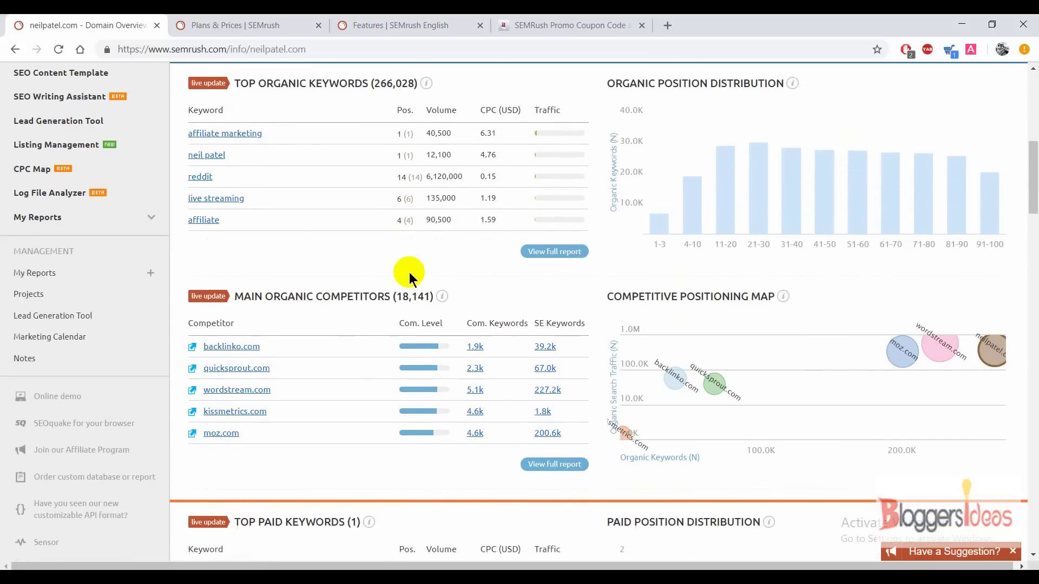
- Bring Main Paid Competitors (estreetlabs.org, google.com), Sample Ads and the Backlinks start into view
scroll(409, 271, "down", 4)
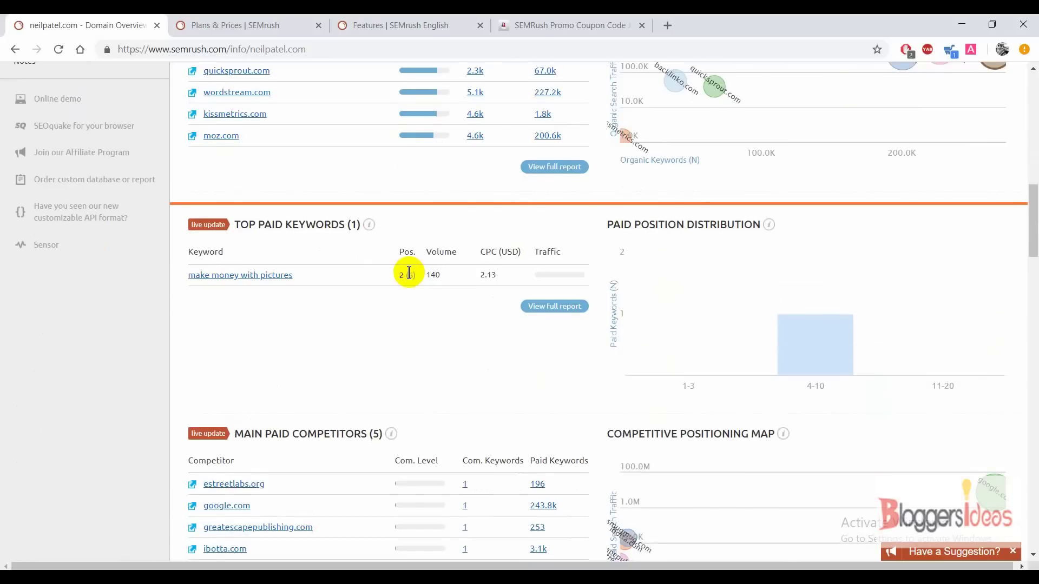
scroll(409, 271, "down", 1)
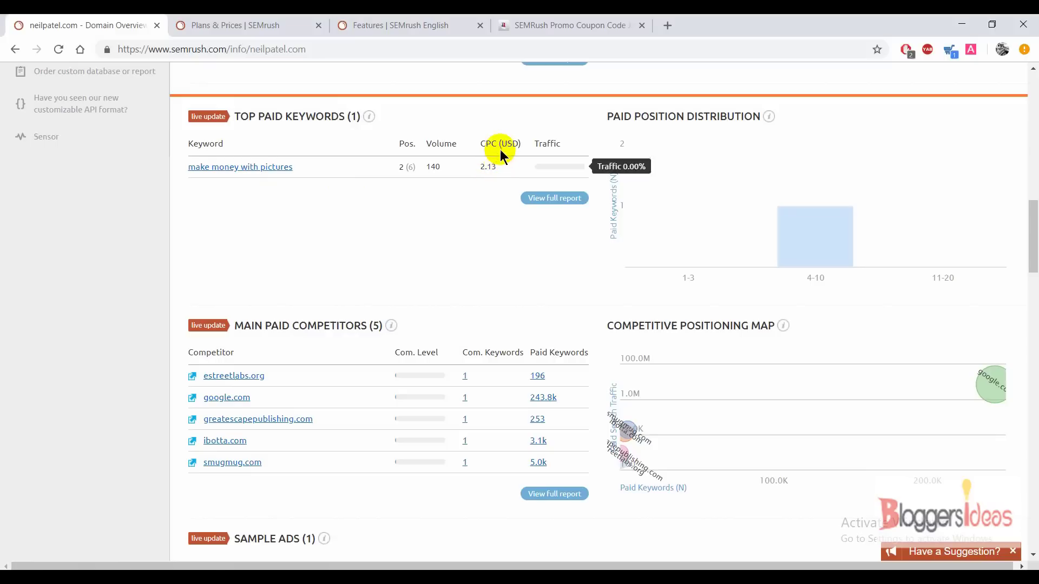
scroll(472, 226, "down", 3)
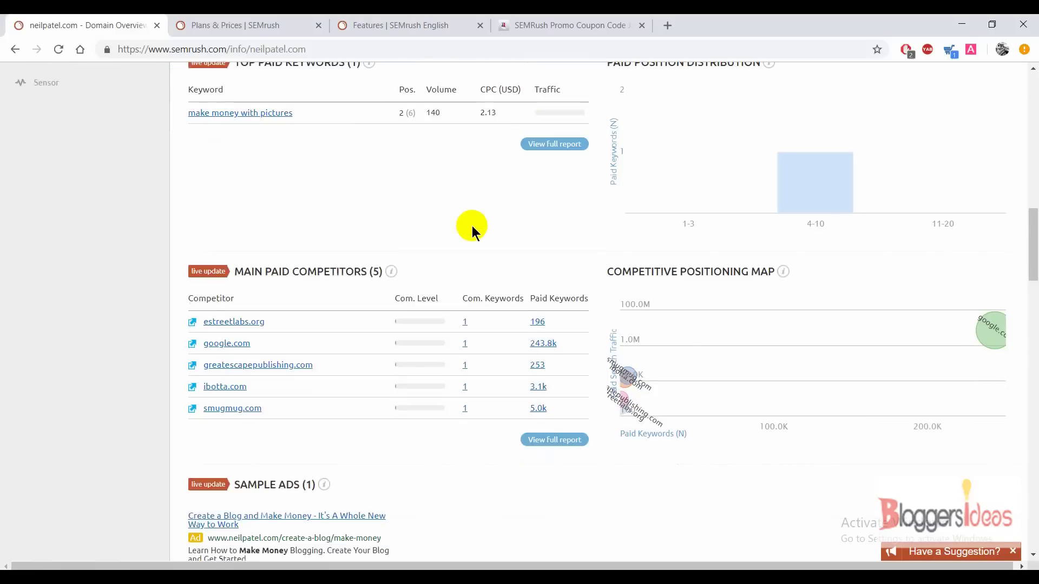
scroll(472, 227, "down", 2)
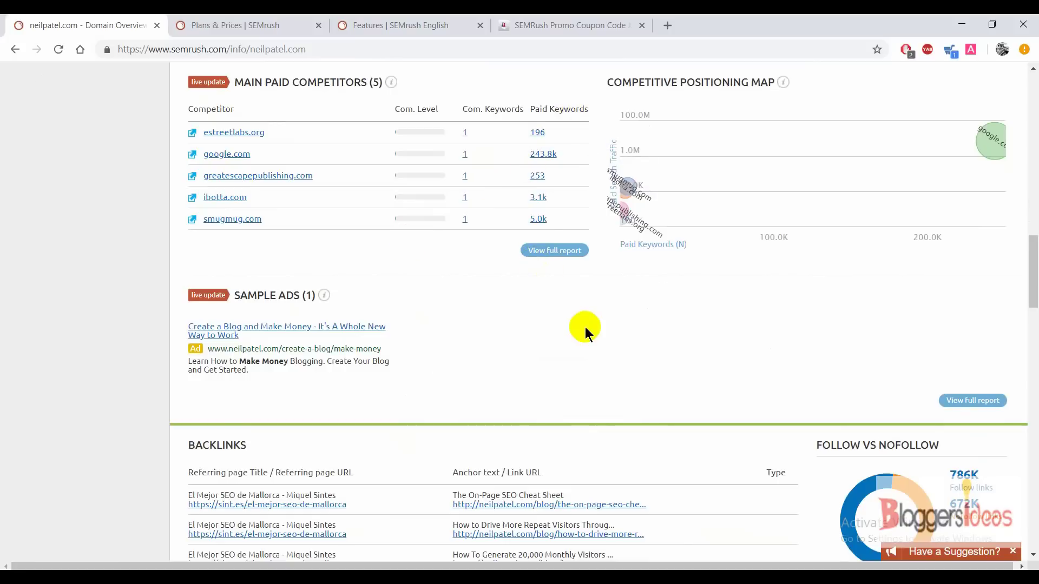
scroll(585, 332, "down", 5)
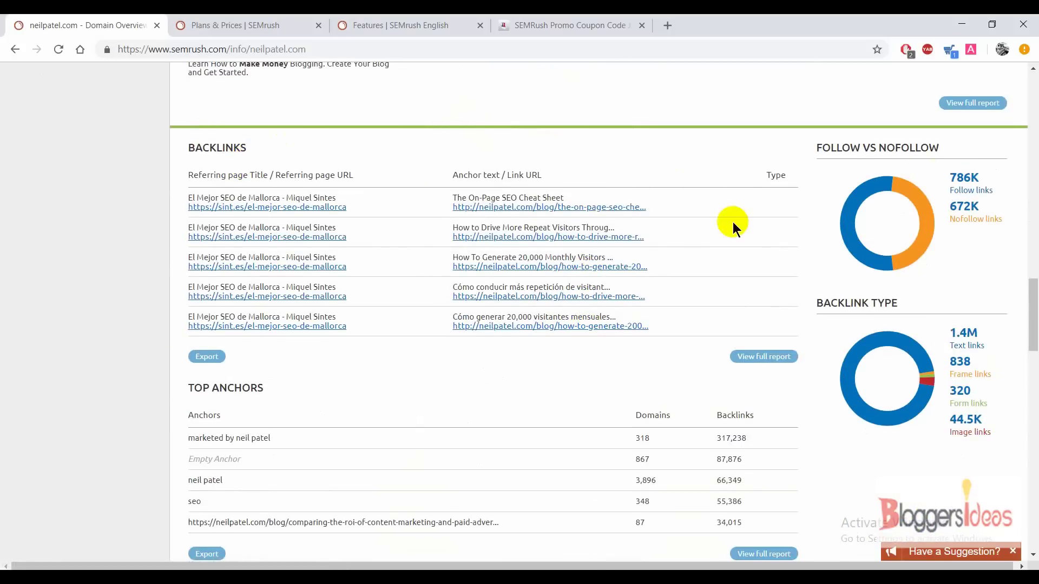
mouse_move(834, 224)
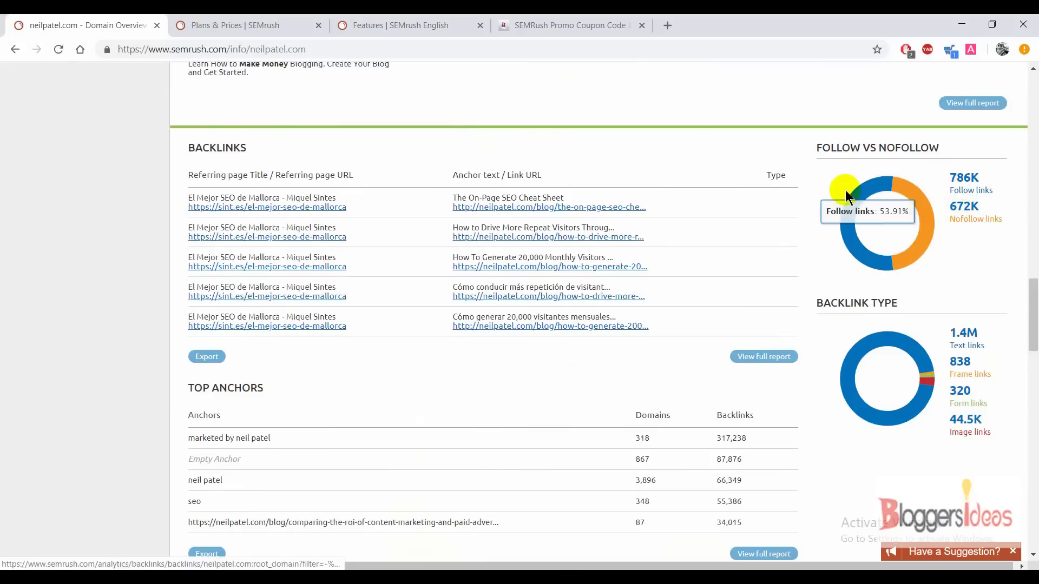
scroll(576, 131, "down", 1)
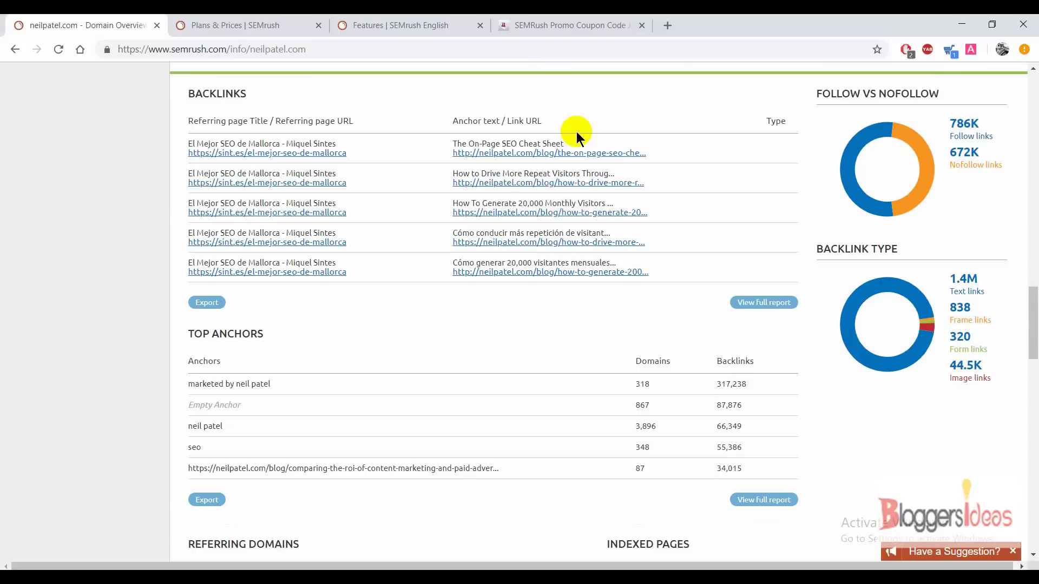
scroll(576, 132, "up", 1)
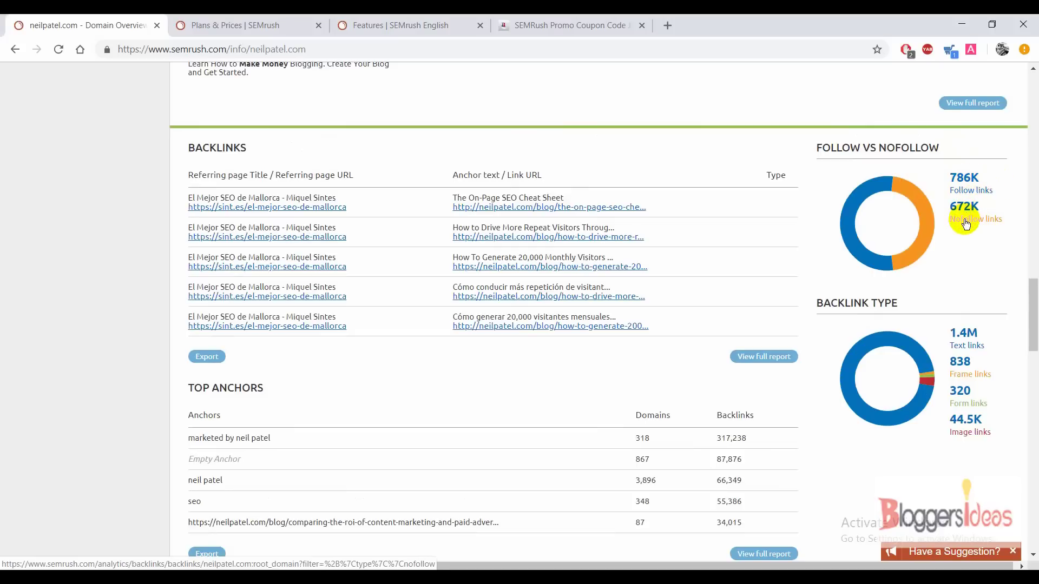
scroll(498, 362, "down", 1)
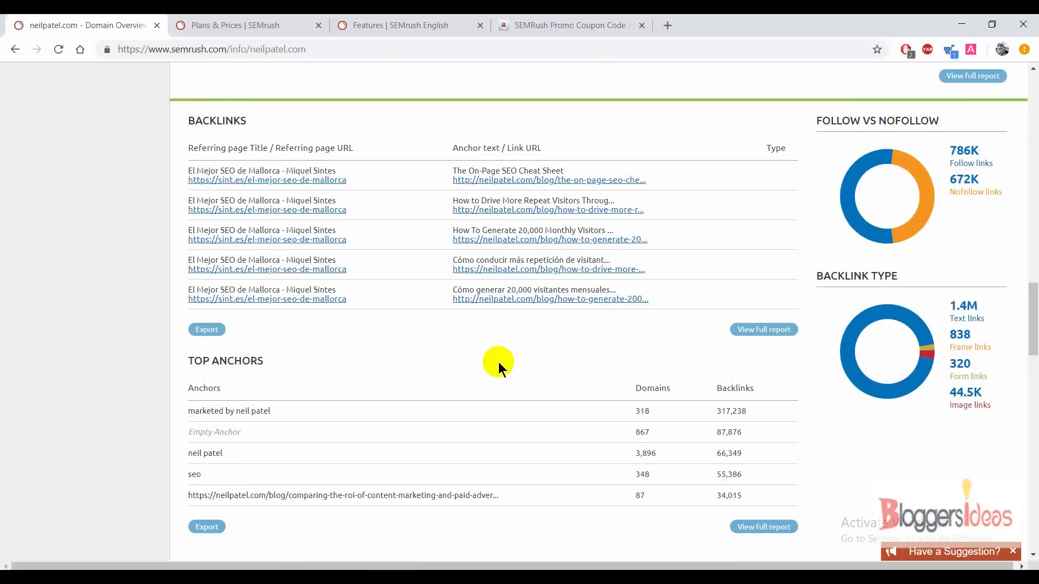
scroll(499, 362, "down", 3)
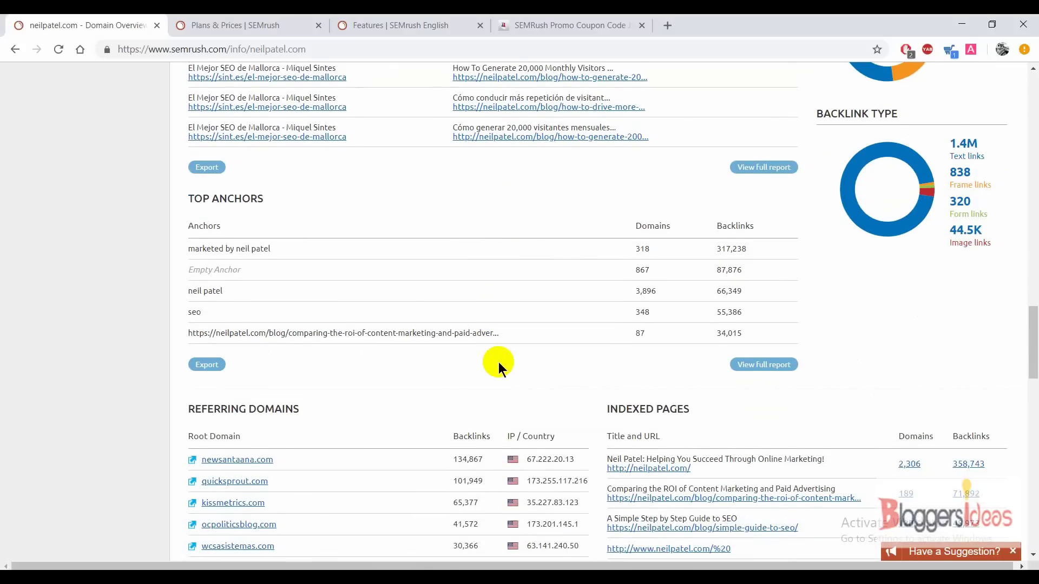
scroll(499, 361, "down", 3)
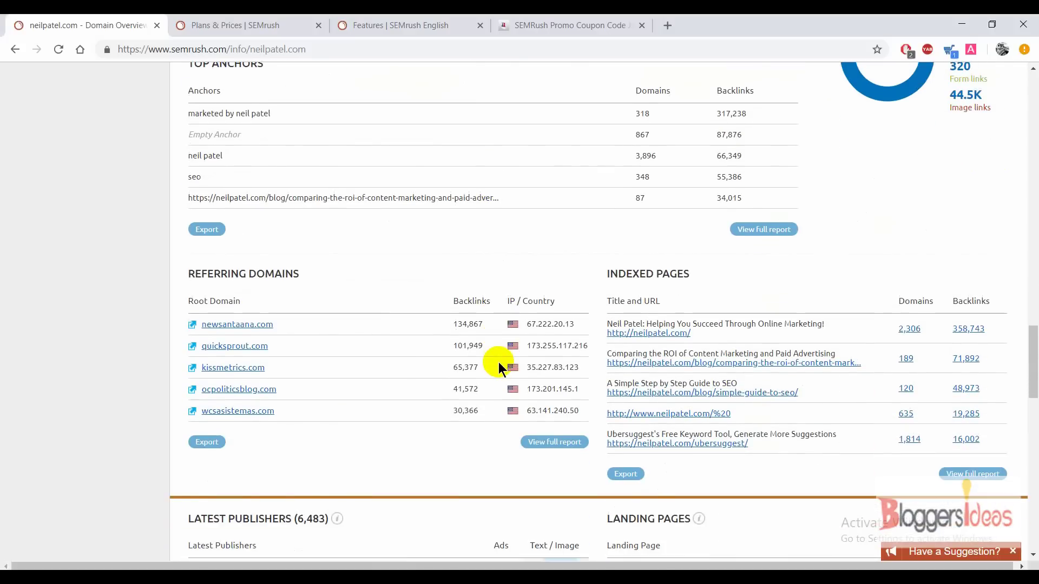
scroll(499, 362, "down", 3)
scroll(499, 362, "down", 3)
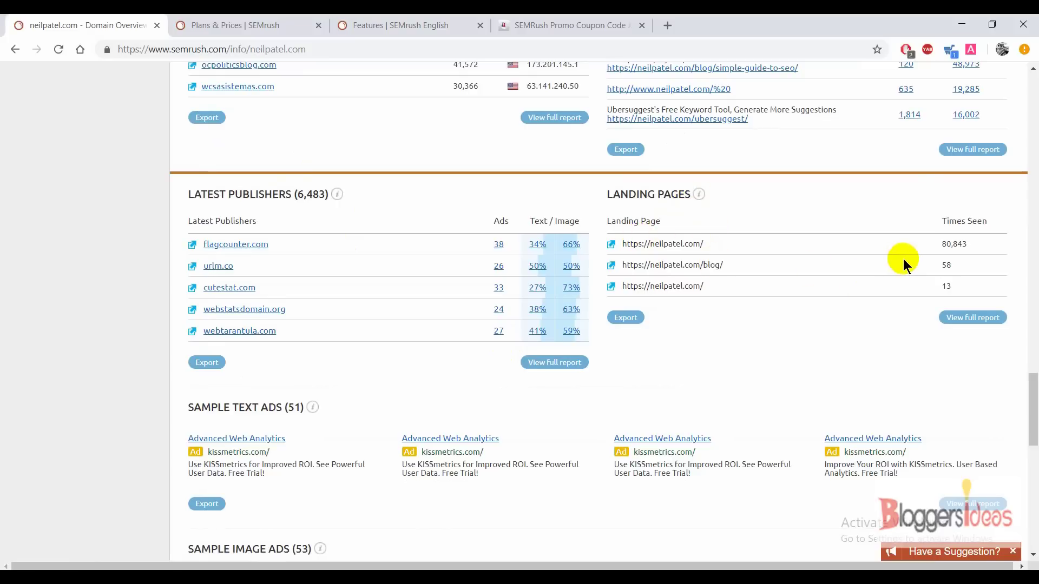
scroll(443, 181, "down", 8)
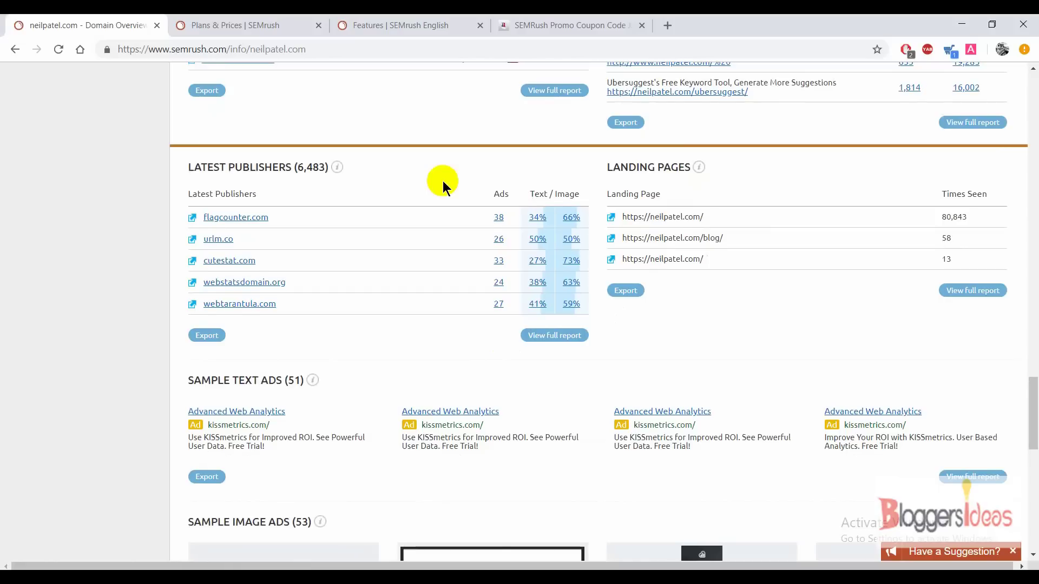
scroll(442, 184, "up", 2)
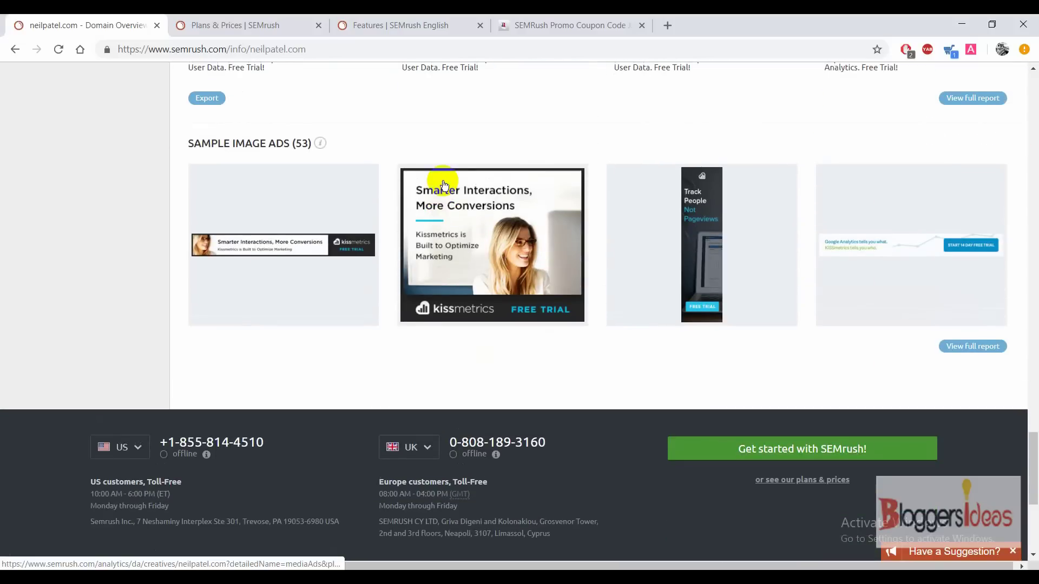
scroll(442, 181, "up", 20)
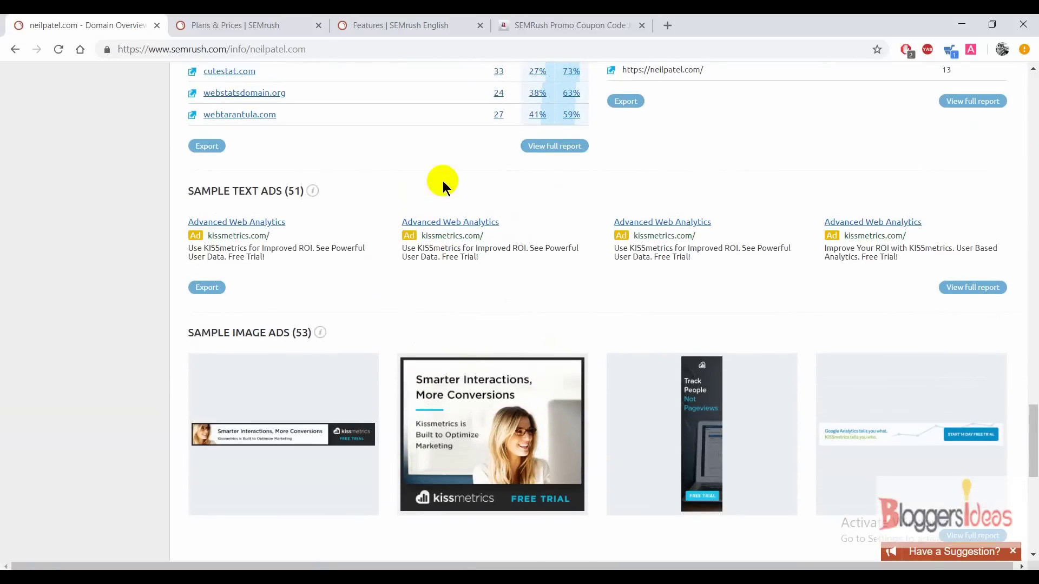
scroll(442, 181, "up", 10)
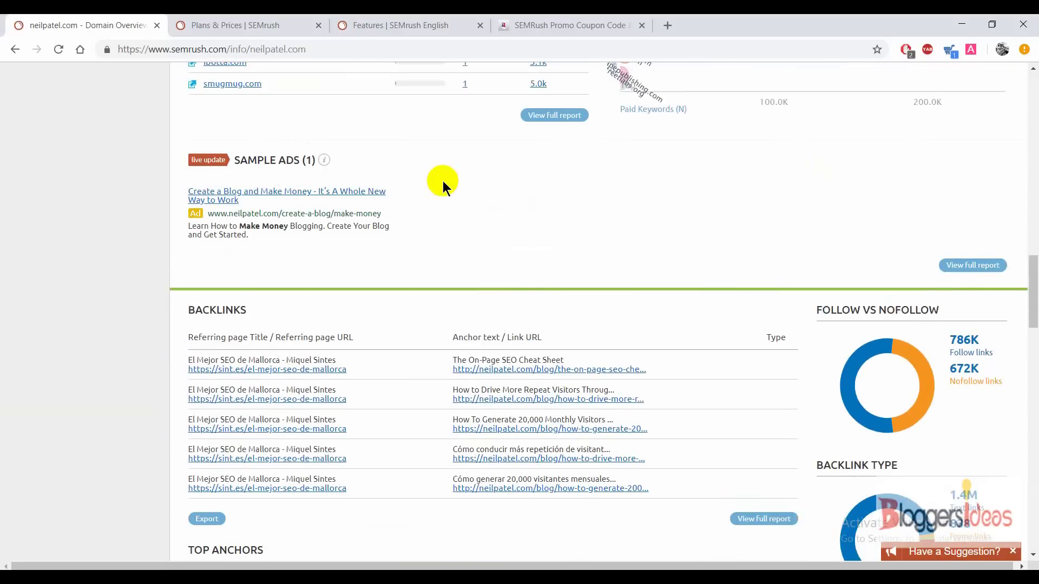
scroll(442, 181, "up", 19)
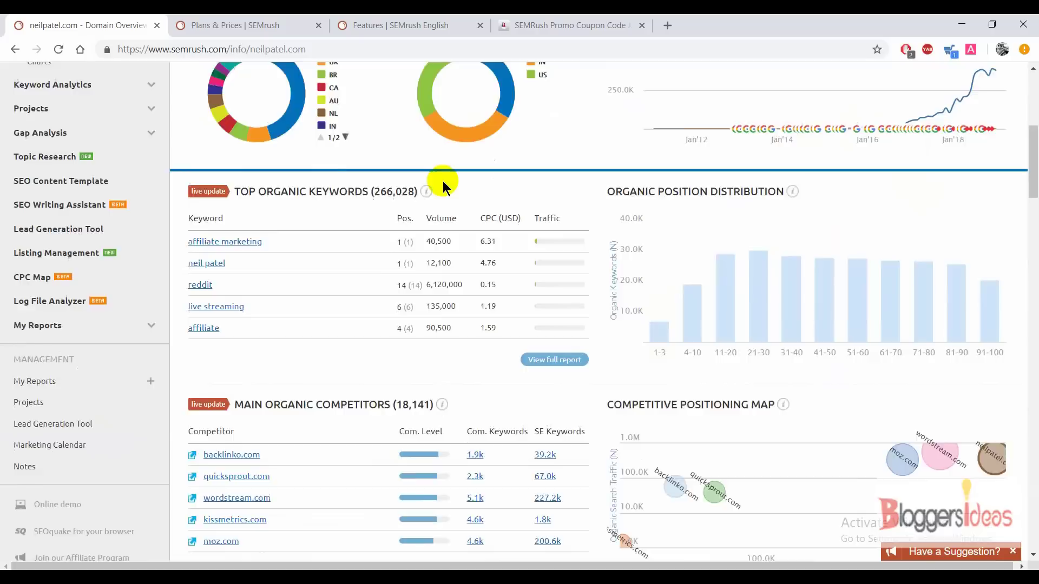
- View neilpatel.com's mobile data: 17.3K organic keywords, 0 paid keywords, 2,728 organic competitors
left_click(602, 212)
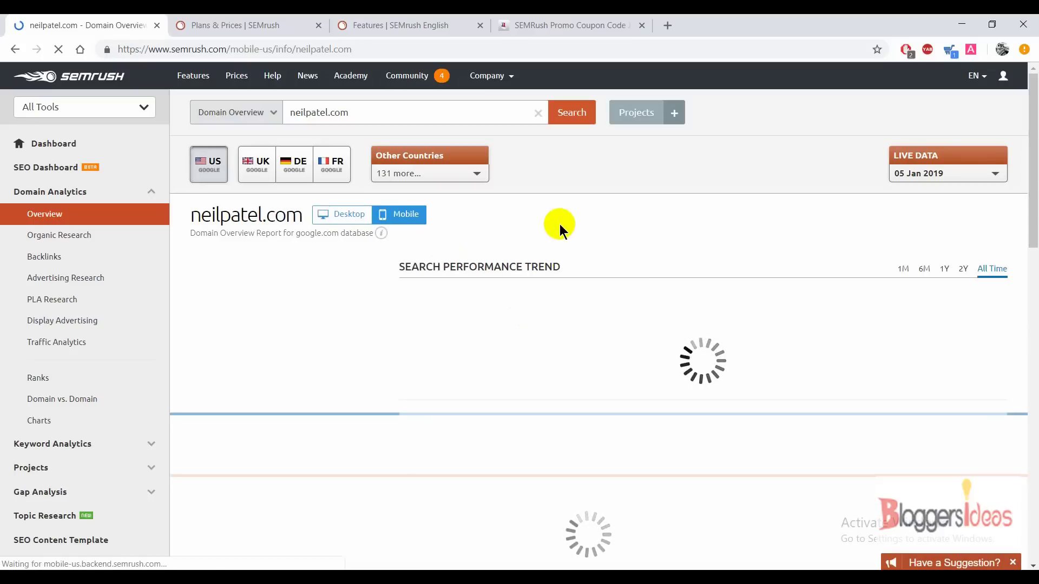
scroll(559, 224, "down", 1)
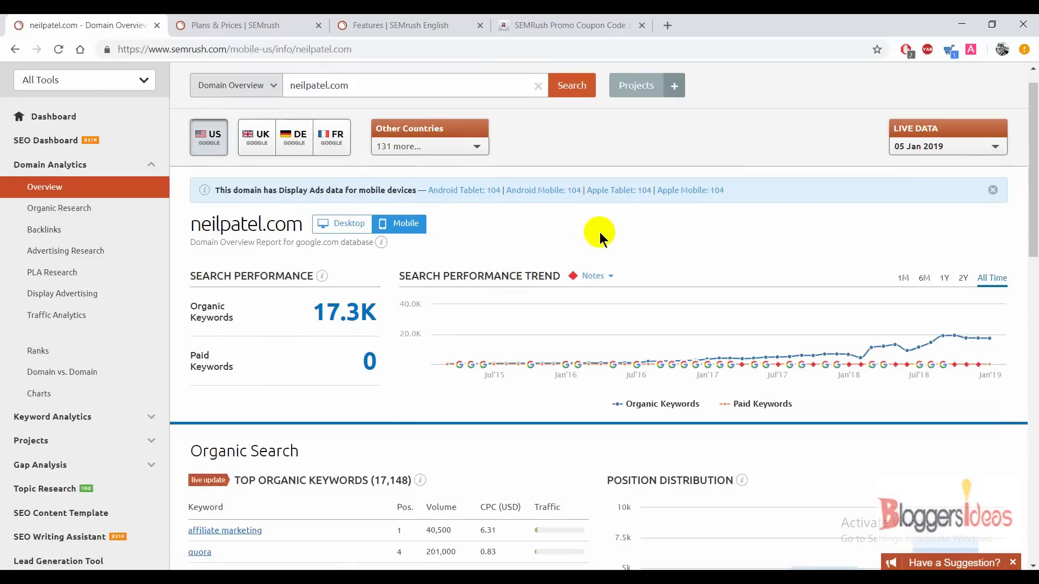
scroll(600, 232, "down", 3)
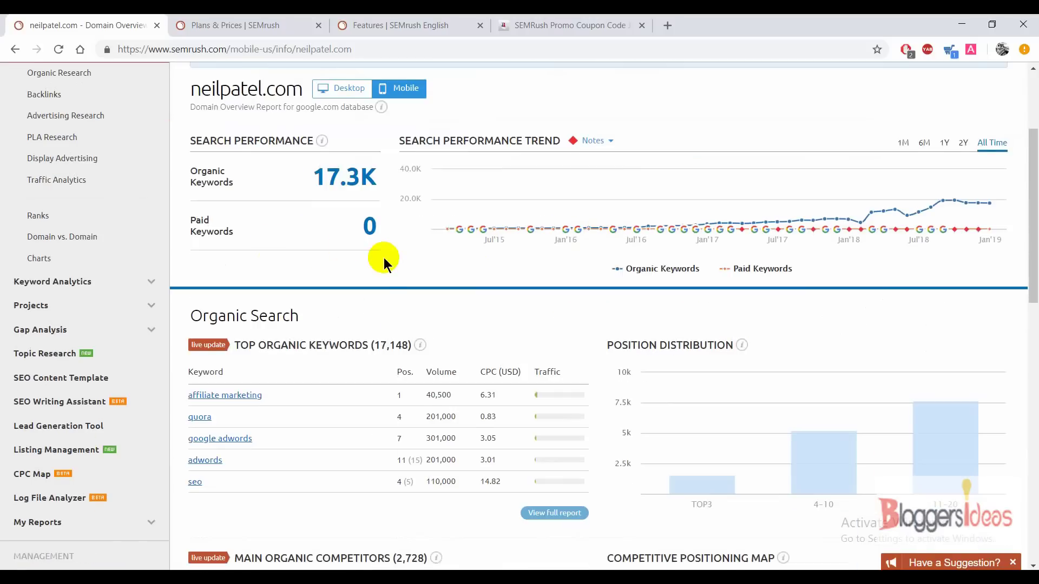
scroll(385, 257, "down", 1)
scroll(384, 258, "down", 2)
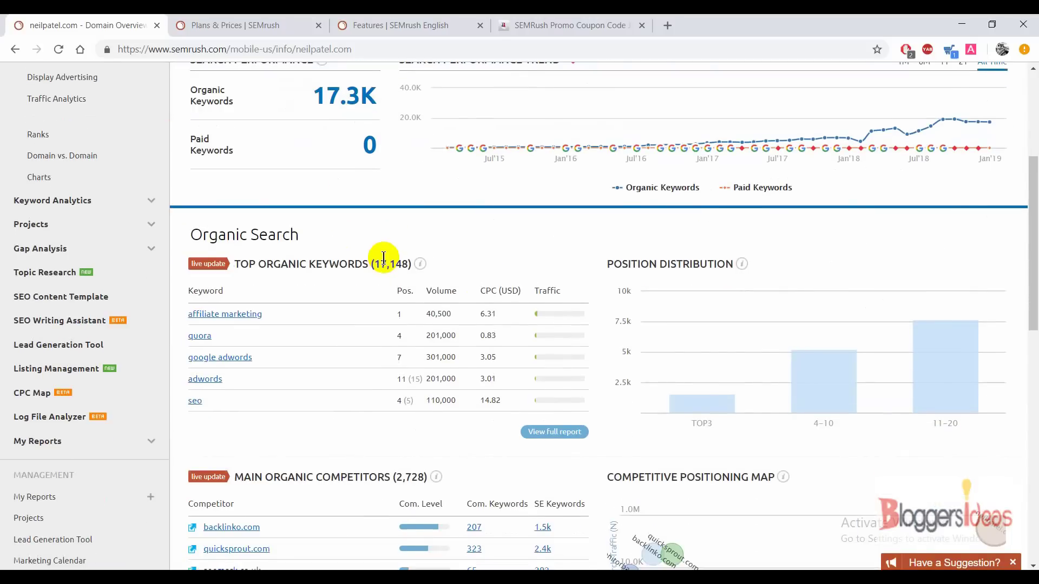
scroll(384, 258, "down", 1)
scroll(386, 261, "down", 2)
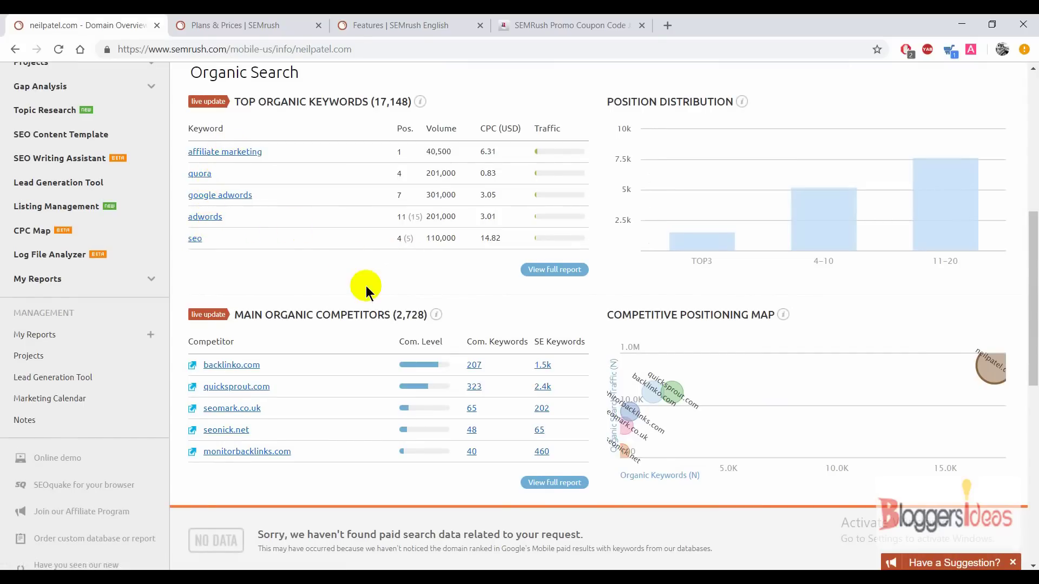
scroll(366, 286, "down", 4)
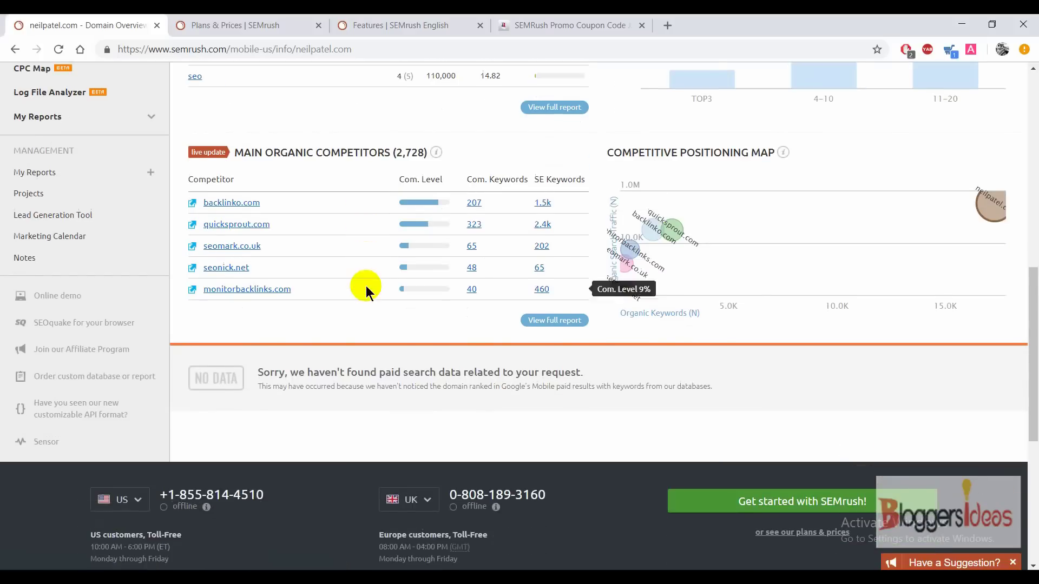
scroll(366, 286, "up", 12)
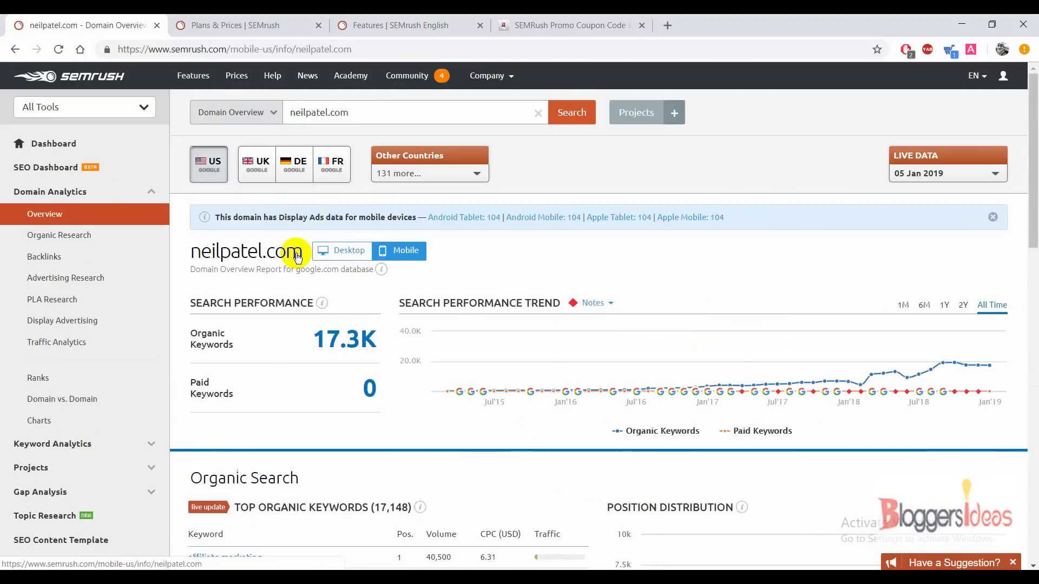
- Go from Domain Analytics to Keyword Analytics in the sidebar and reach the Keyword Magic Tool
left_click(153, 193)
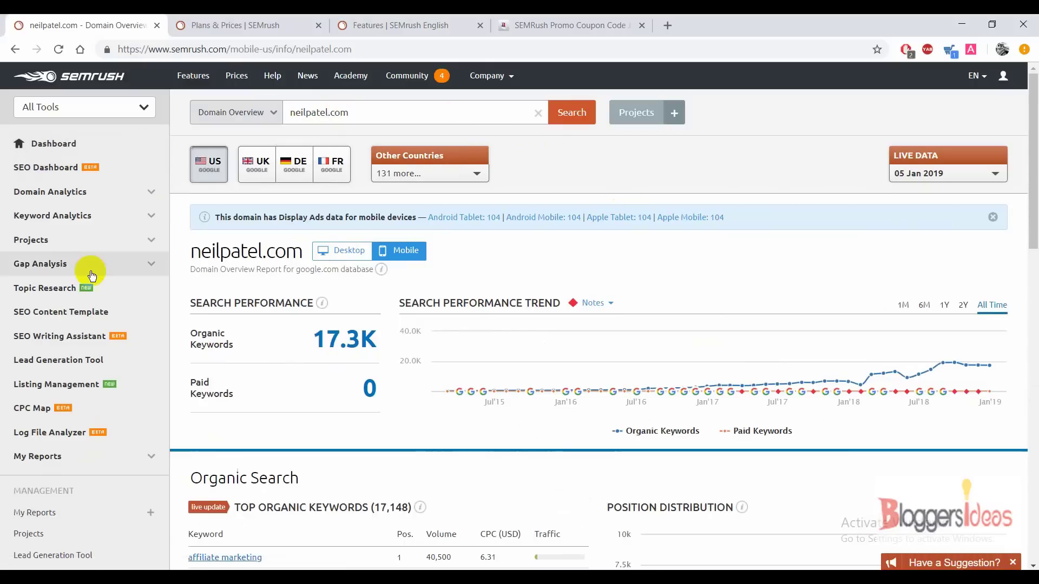
left_click(146, 217)
left_click(55, 242)
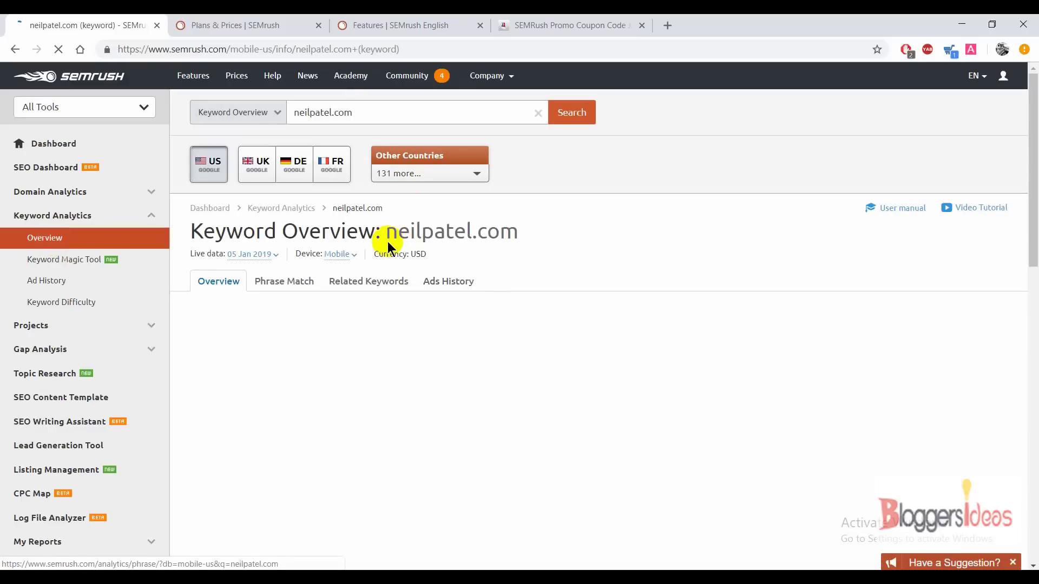
left_click(97, 261)
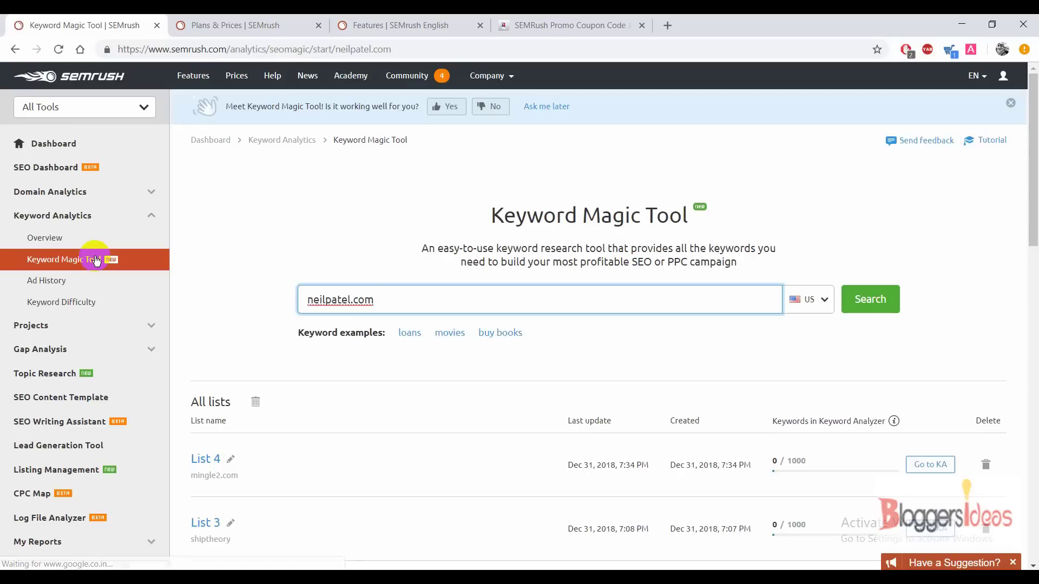
- Replace neilpatel.com with SEO in the Keyword Magic Tool and run the search
triple_click(466, 299)
key("BackSpace")
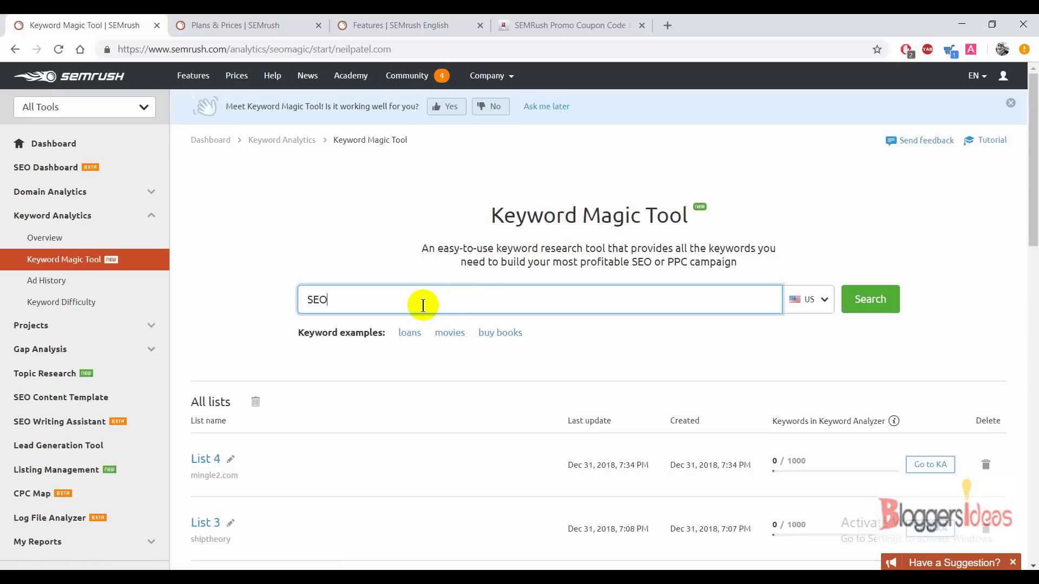
left_click(869, 302)
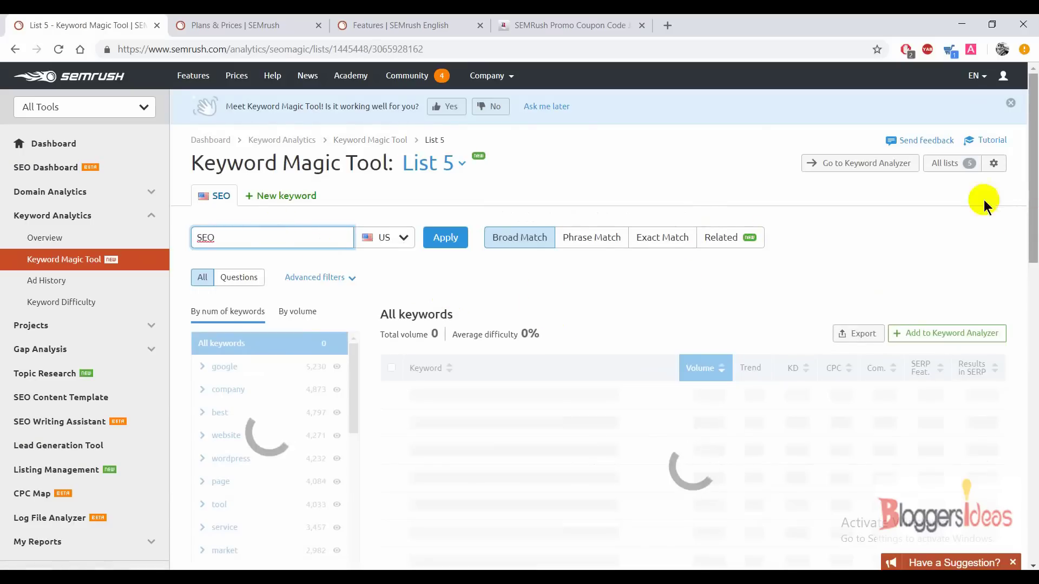
- Browse the SEO broad-match results: 140,446 keywords with 1,966,670 total volume
scroll(1030, 191, "down", 5)
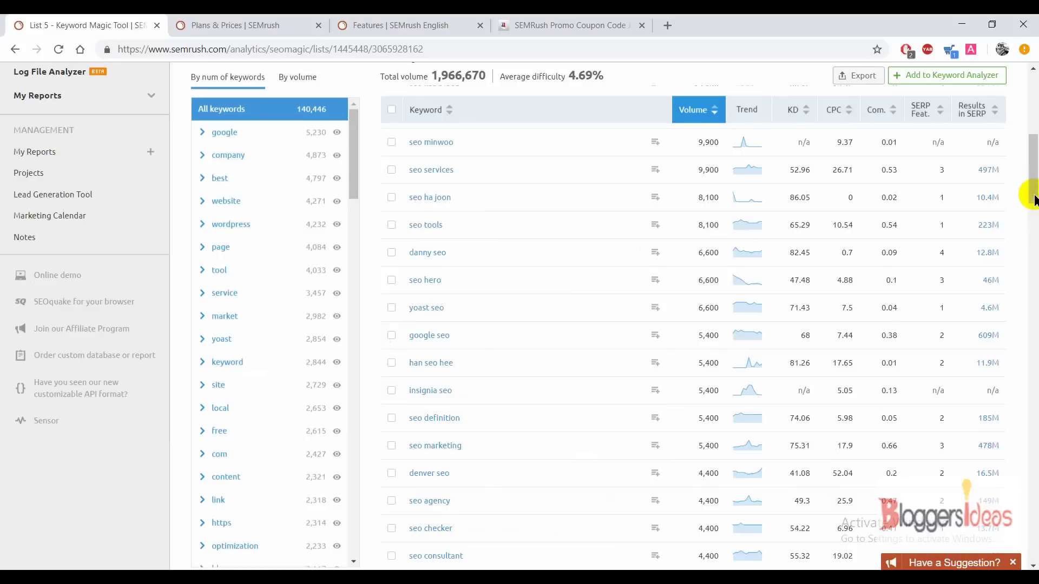
left_click_drag(1032, 179, 1031, 80)
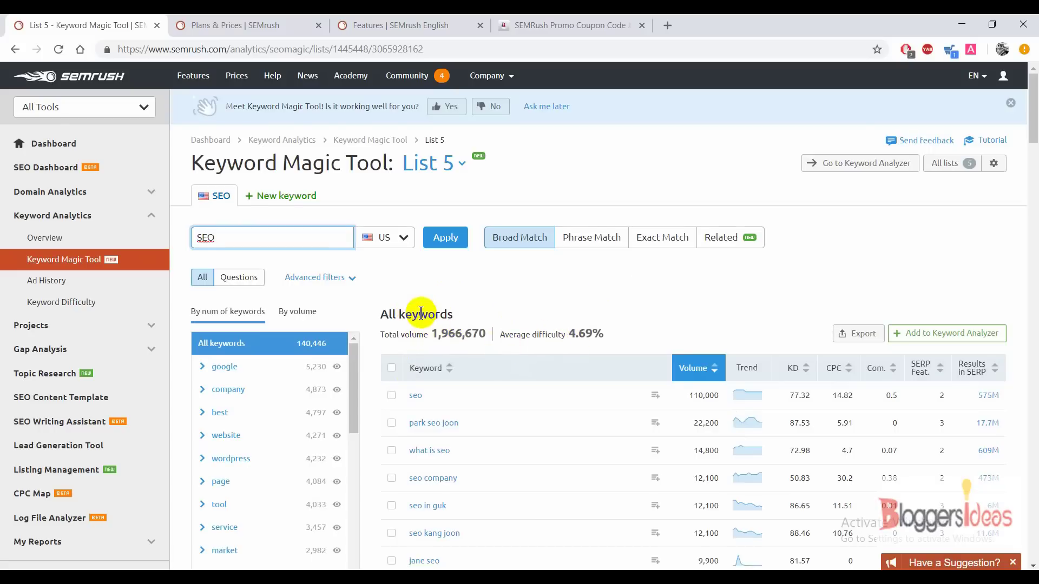
left_click(591, 289)
scroll(590, 289, "down", 1)
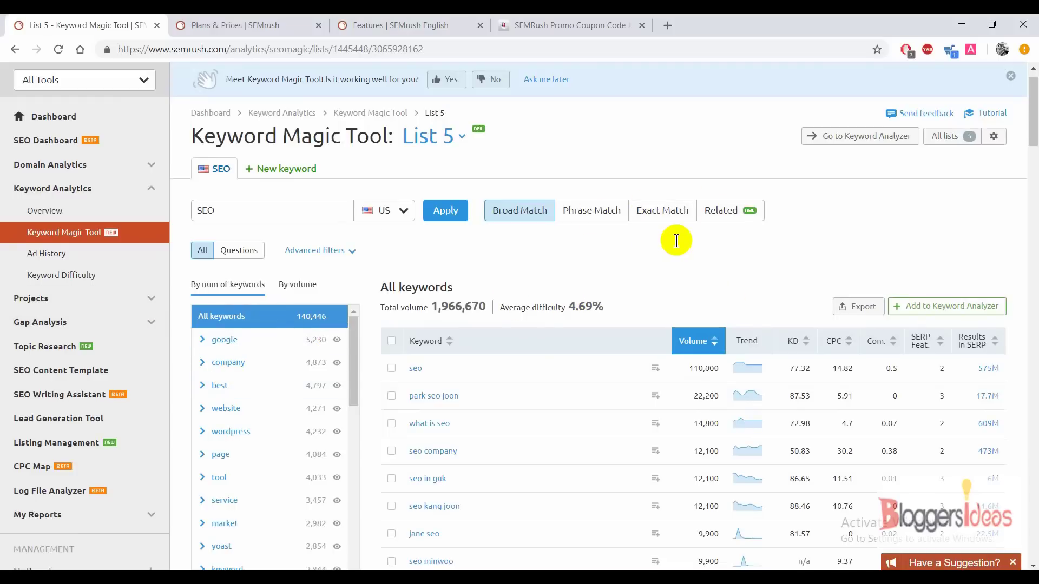
scroll(676, 241, "down", 1)
scroll(677, 240, "down", 1)
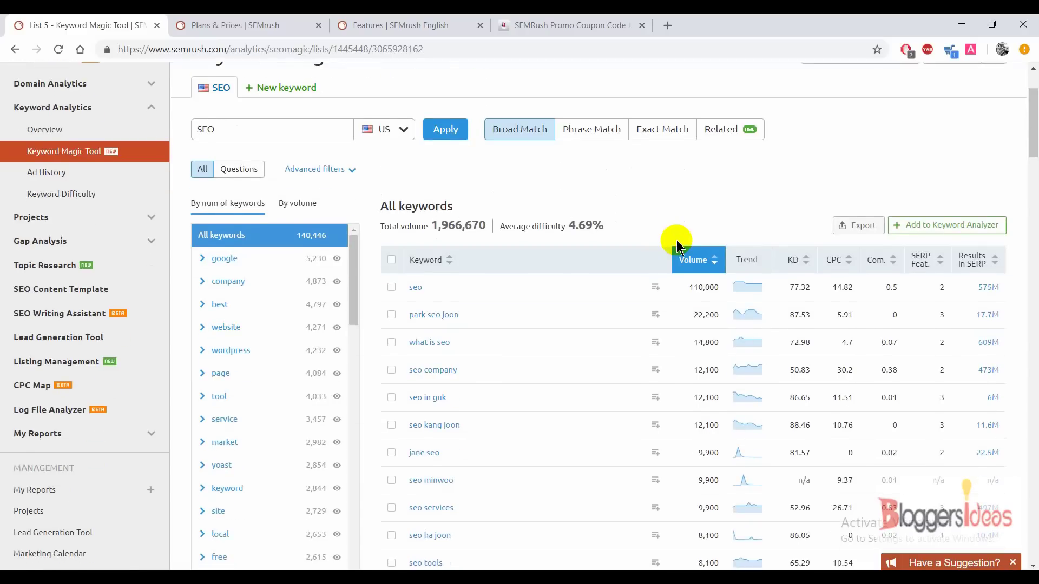
scroll(676, 240, "up", 1)
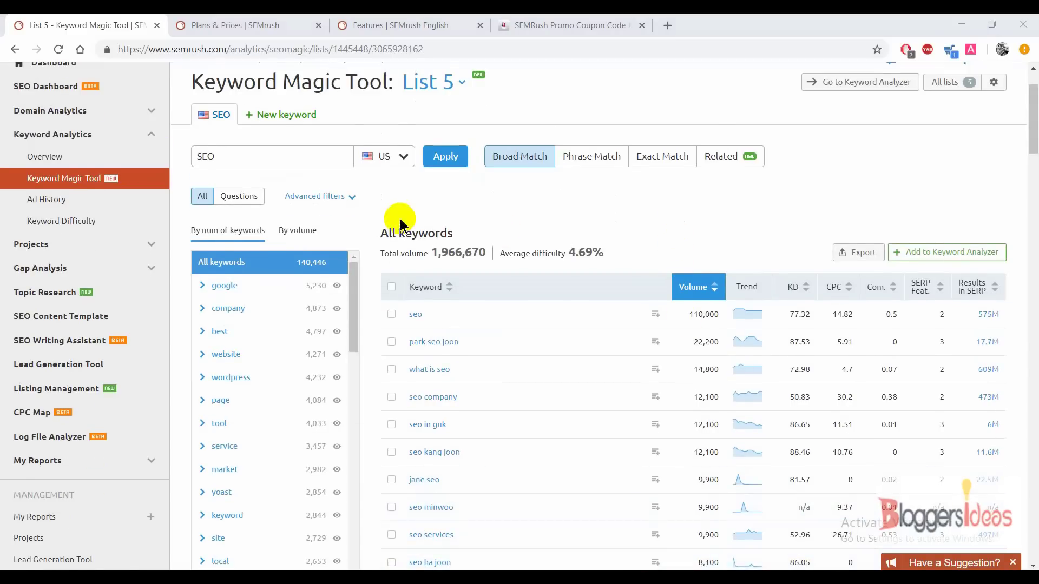
scroll(477, 204, "up", 3)
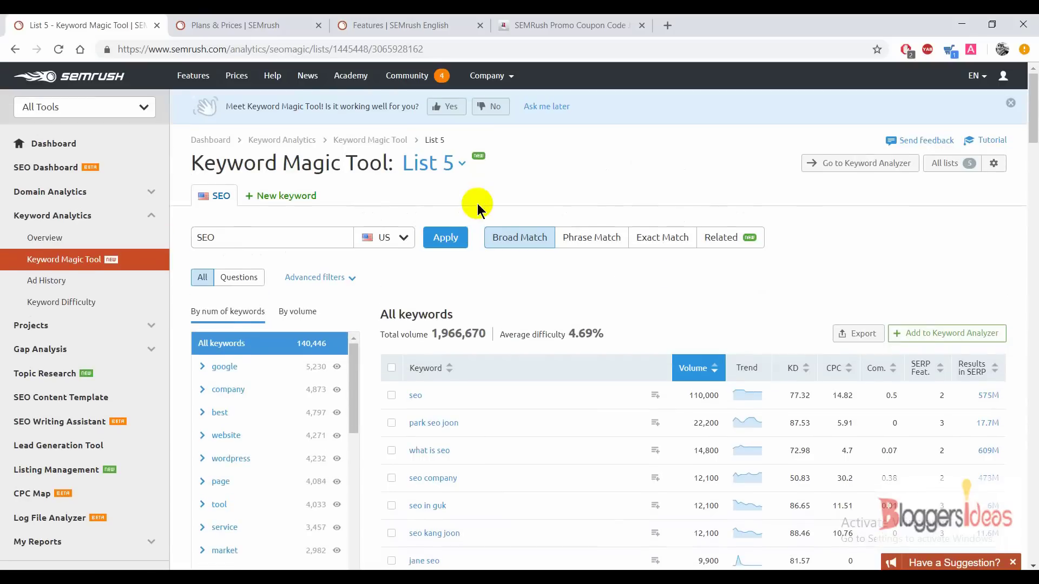
left_click(151, 216)
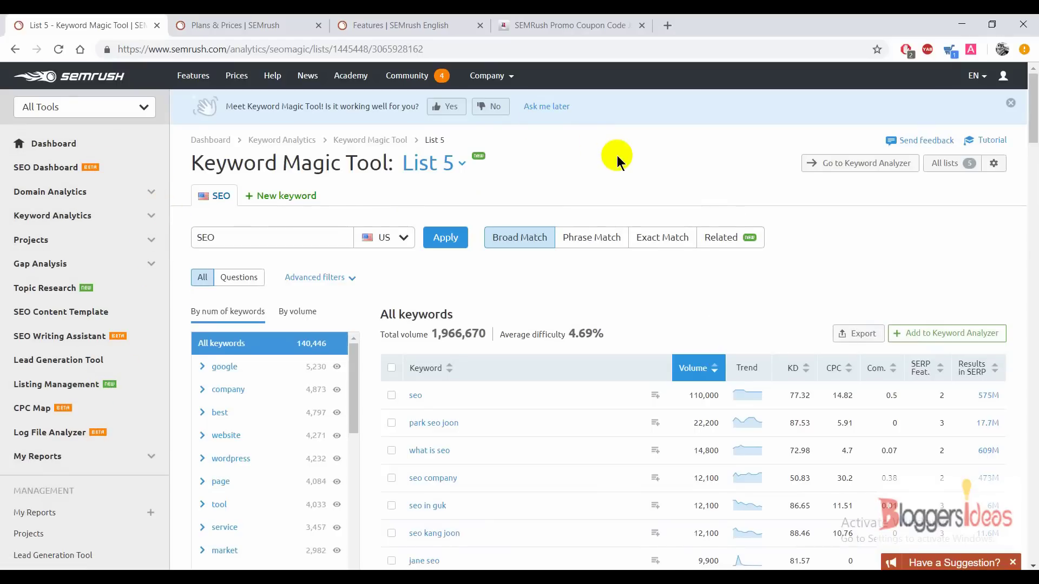
scroll(616, 155, "down", 4)
scroll(618, 155, "down", 5)
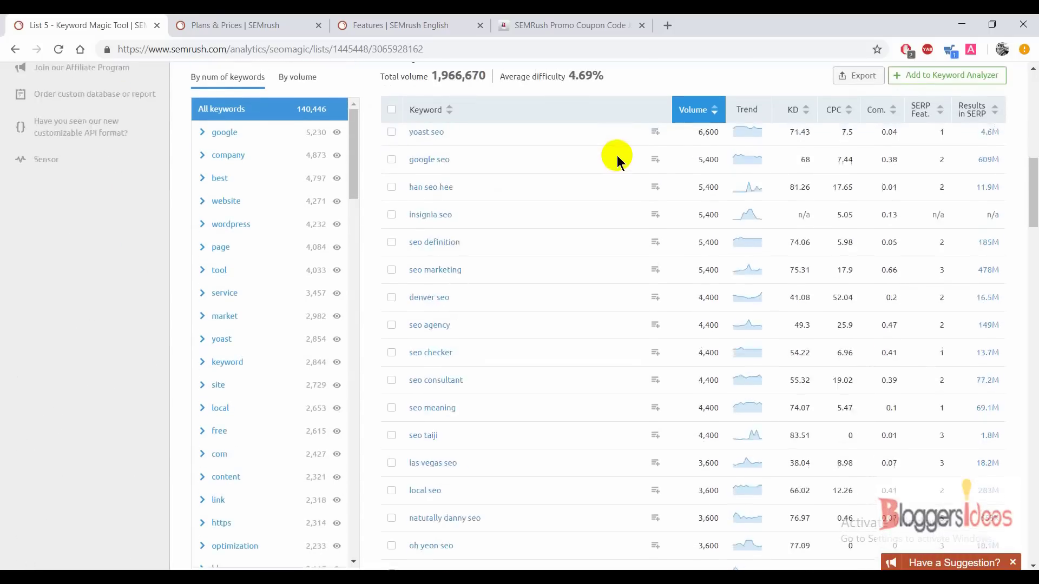
scroll(617, 156, "up", 8)
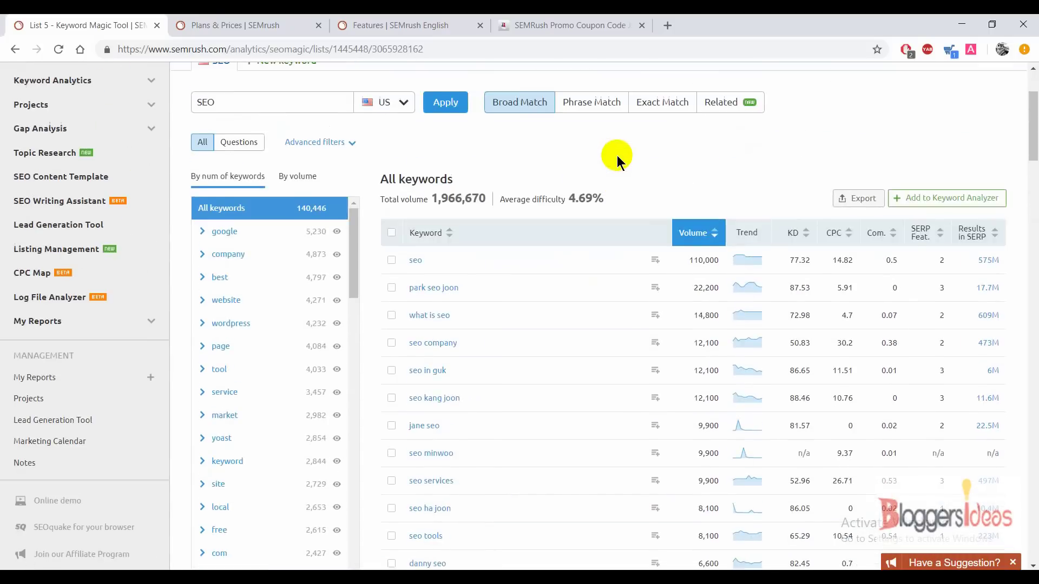
- Read the BloggersIdeas SEMrush coupon article down to its 30 Days Free Trial banner
left_click(395, 22)
left_click(616, 21)
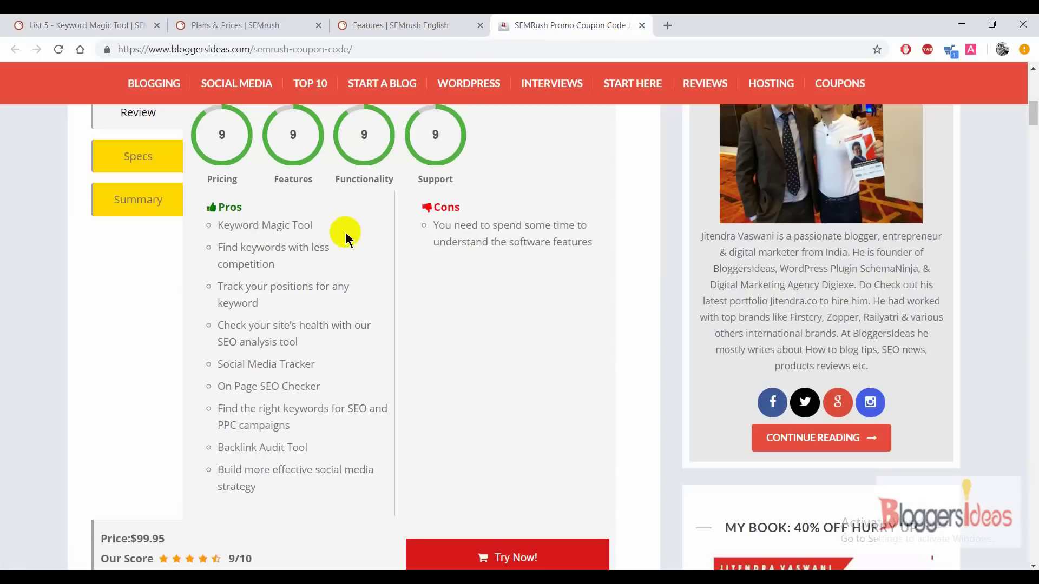
scroll(443, 360, "down", 3)
scroll(444, 359, "down", 10)
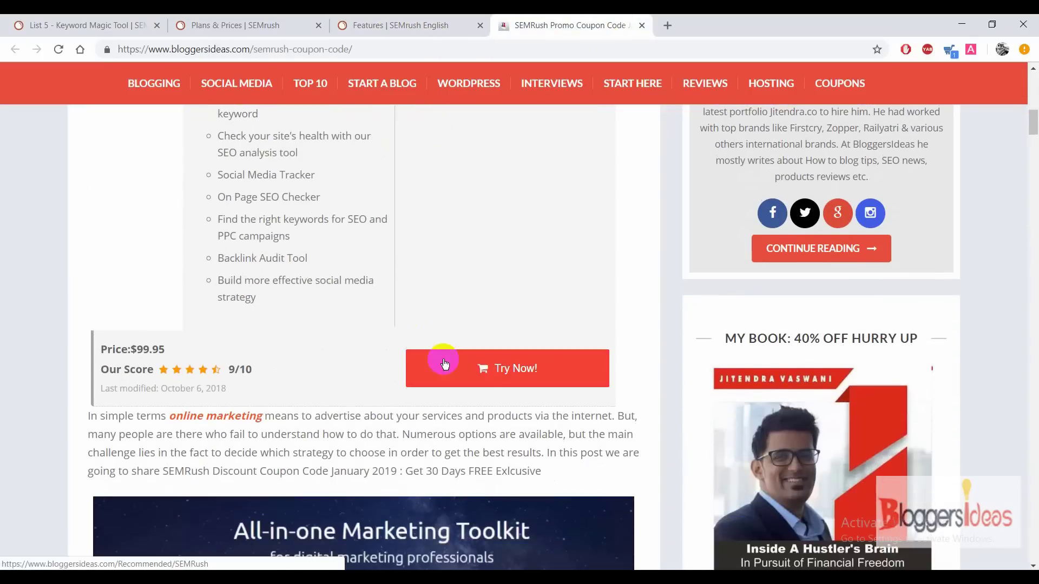
scroll(444, 359, "down", 5)
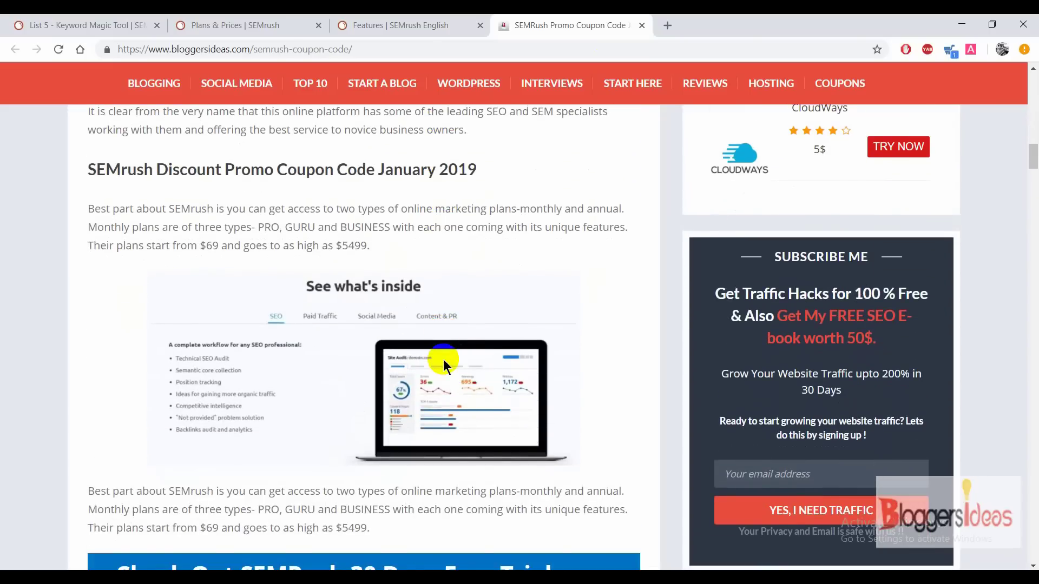
scroll(443, 359, "down", 4)
left_click(428, 382)
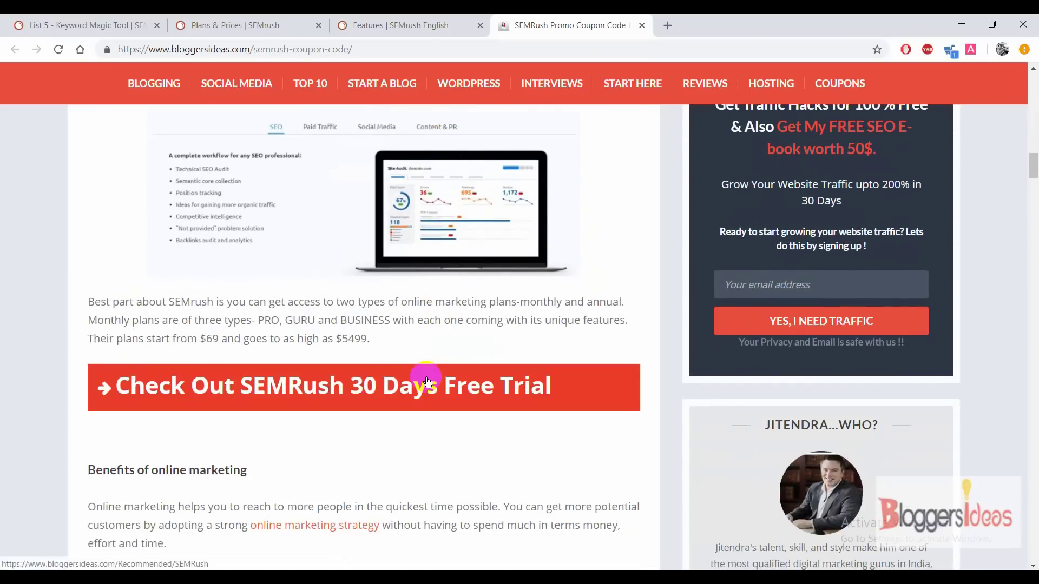
left_click(395, 16)
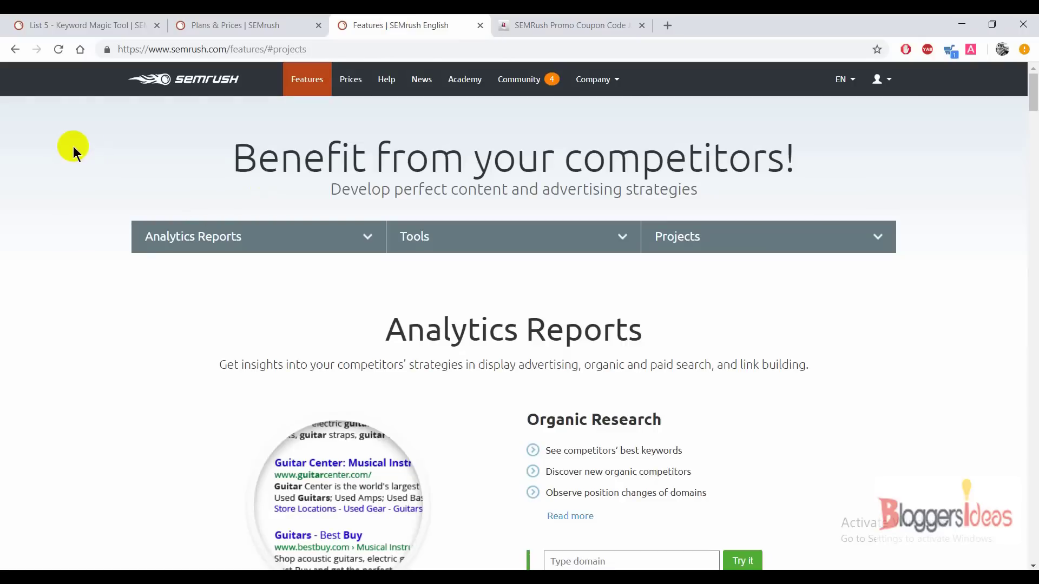
- Expand the Projects list on the SEMrush Features page, Position Tracking through Content Analyzer
scroll(73, 146, "down", 1)
scroll(74, 146, "up", 1)
left_click(726, 233)
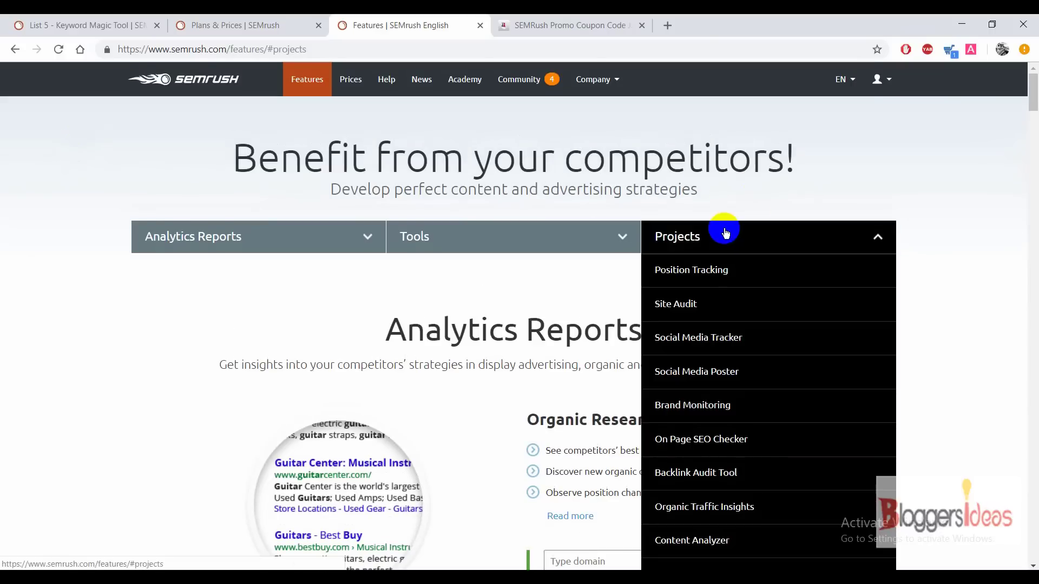